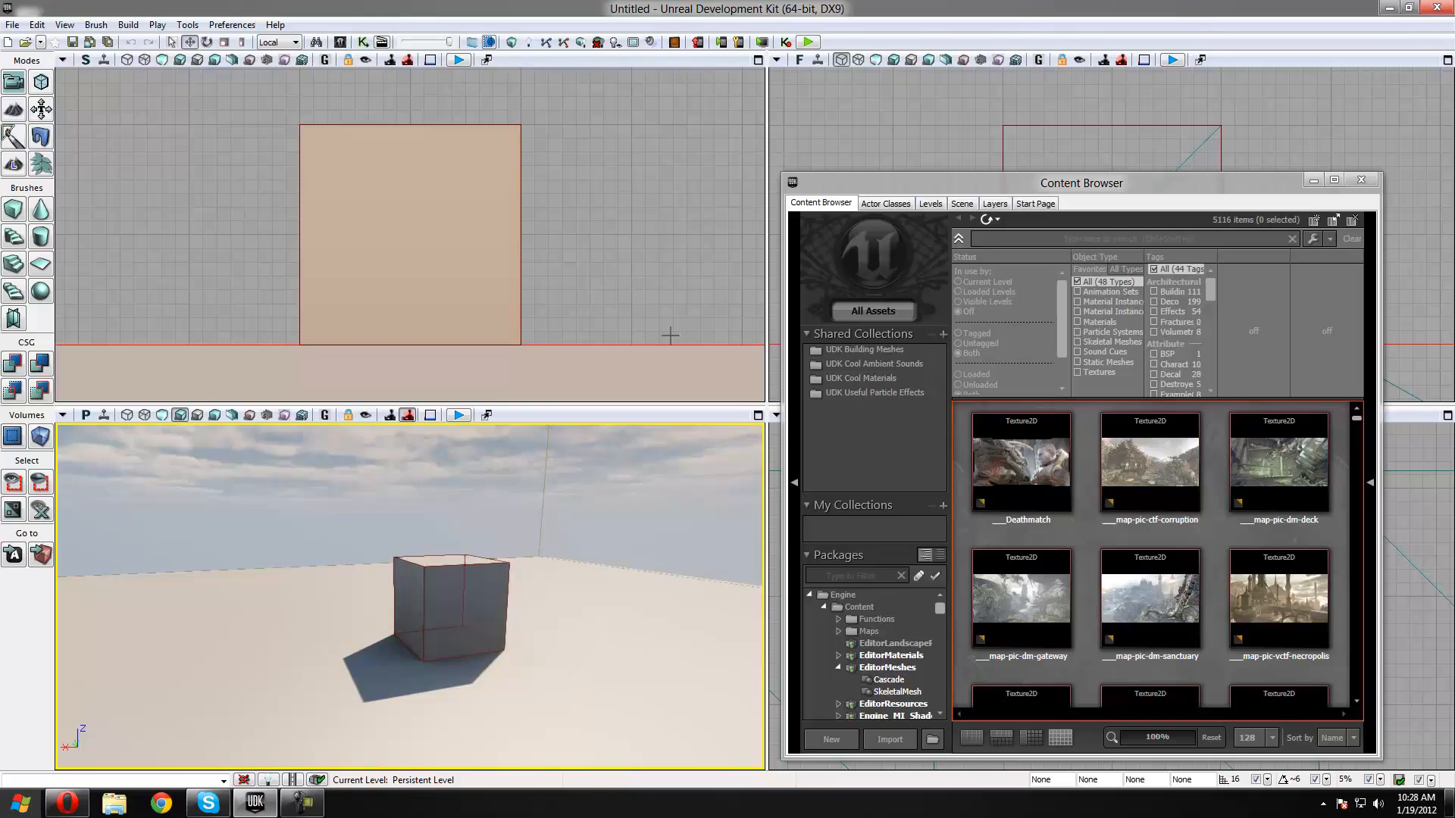
double_click(748, 11)
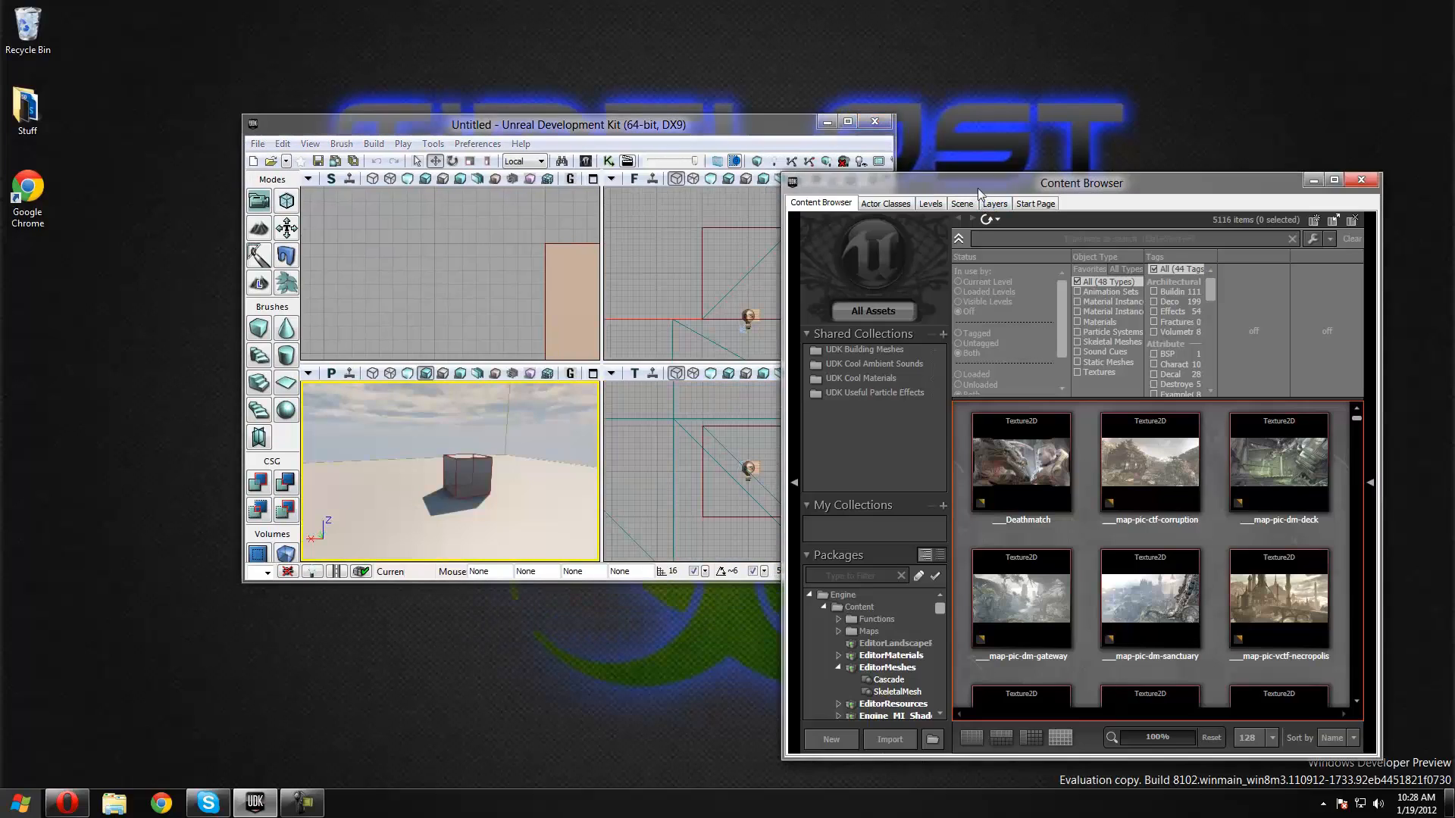
drag(976, 194, 882, 116)
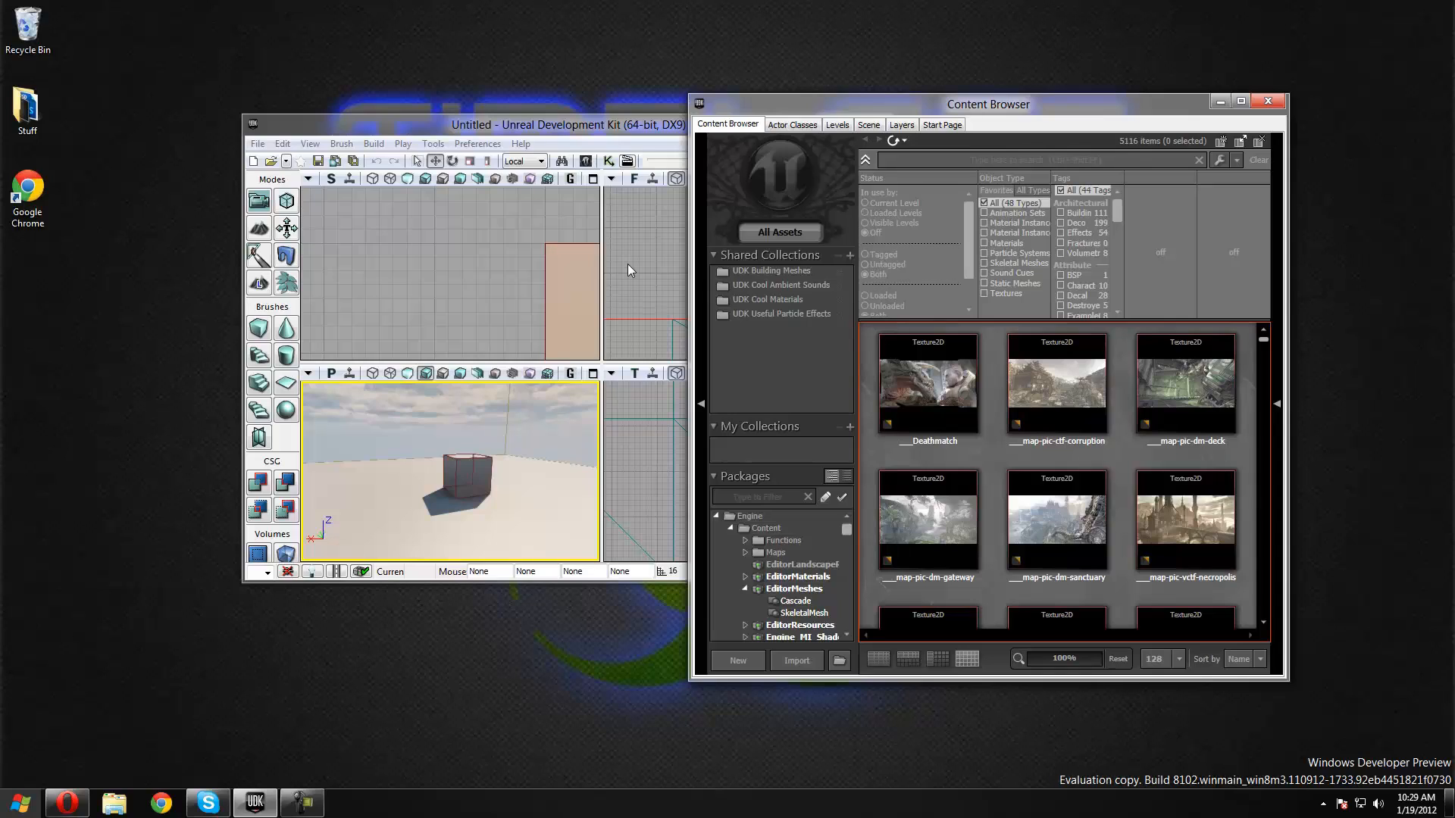
double_click(29, 193)
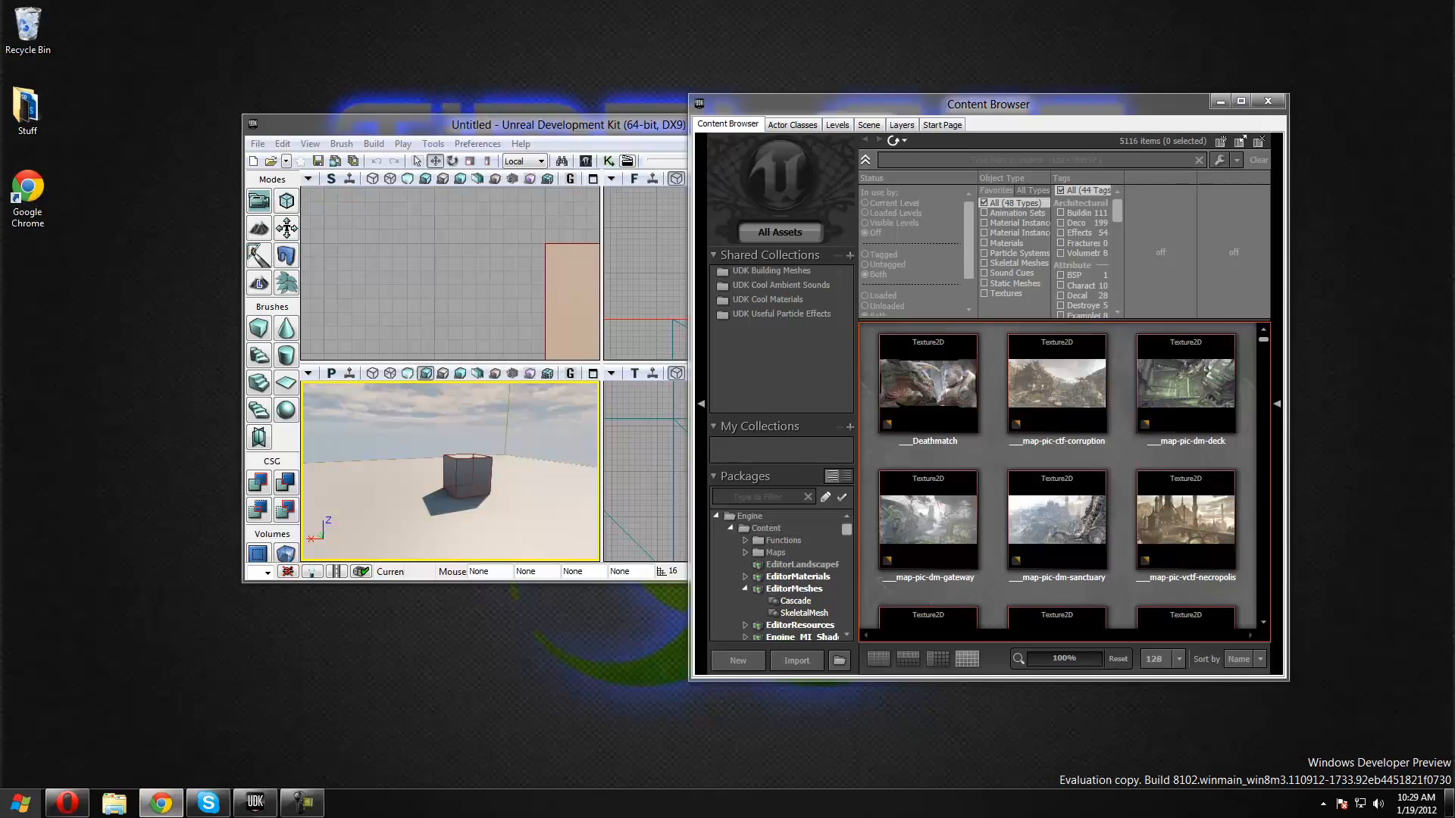
drag(298, 266, 582, 324)
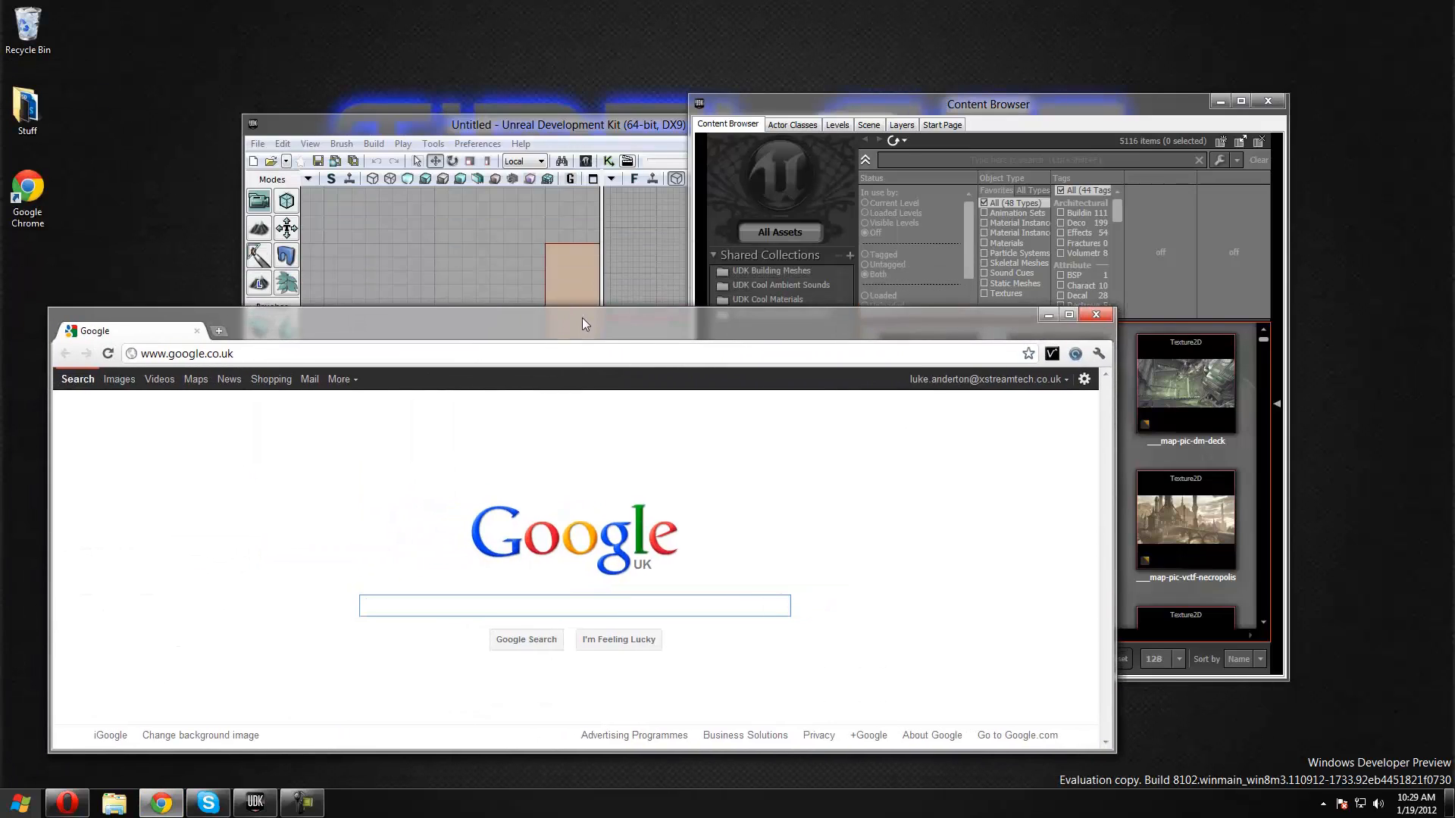
drag(1114, 624, 704, 610)
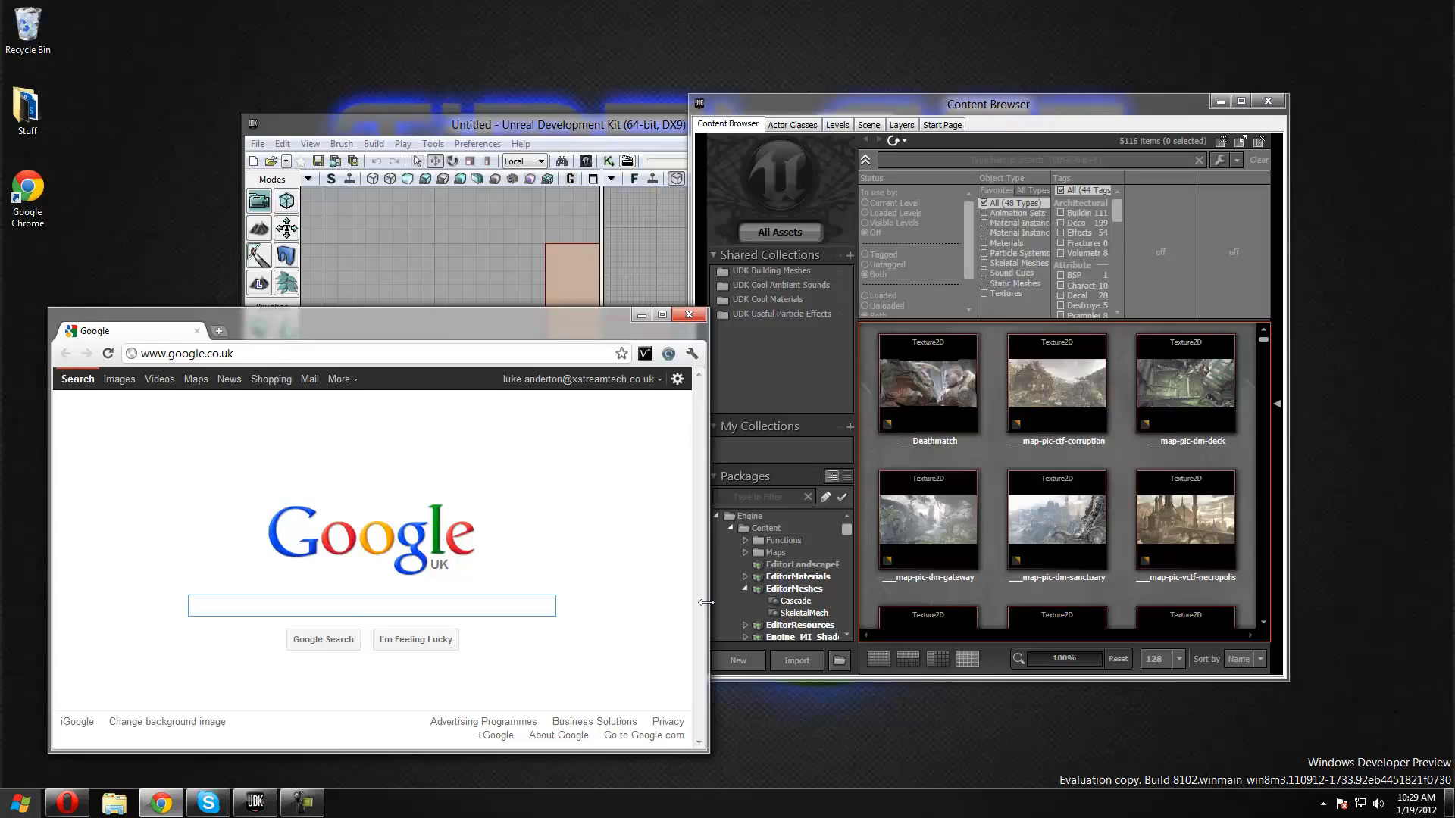
click(687, 317)
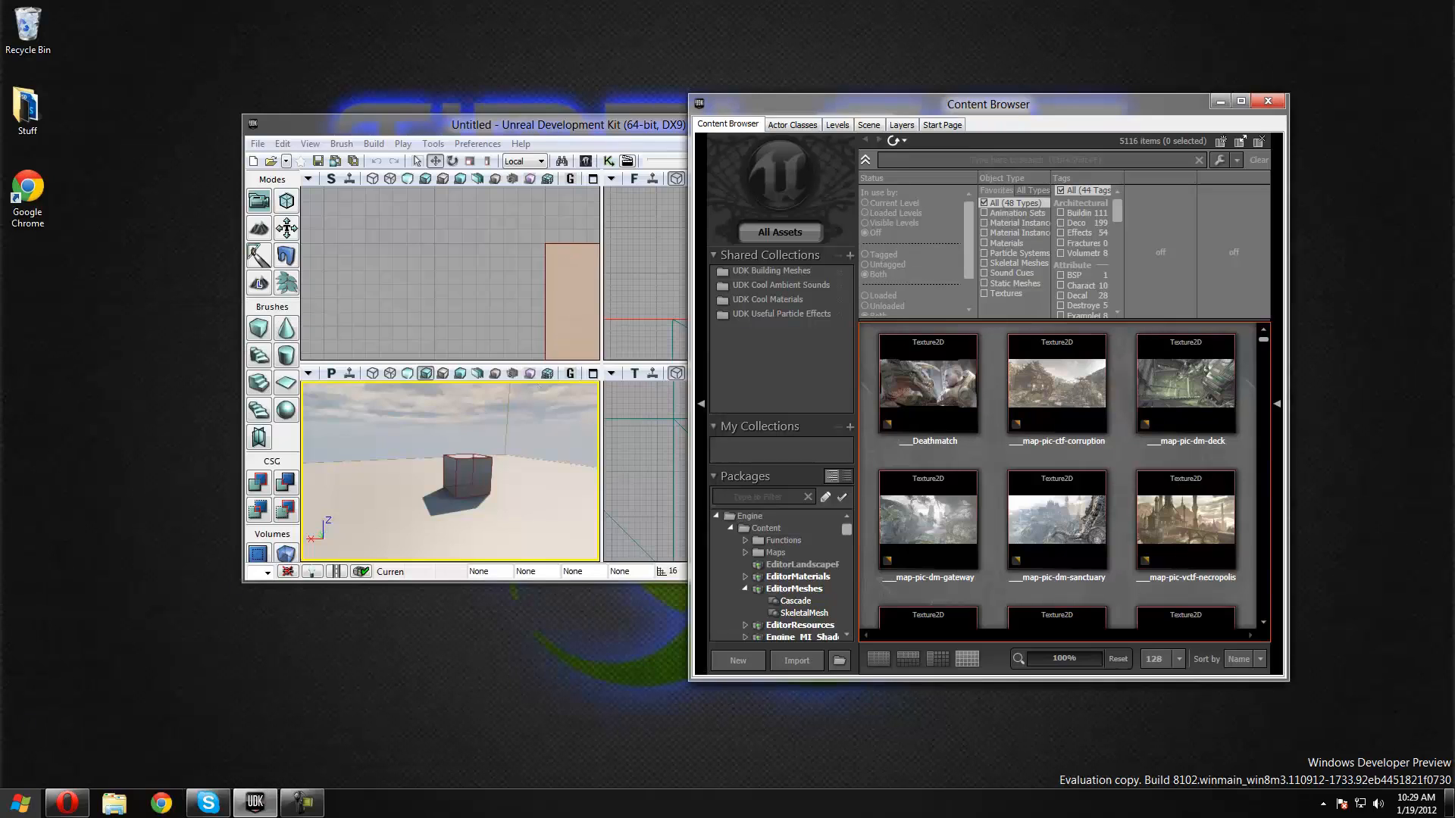
Launch Adobe Photoshop CS5.1 from the Windows Start screen
click(21, 803)
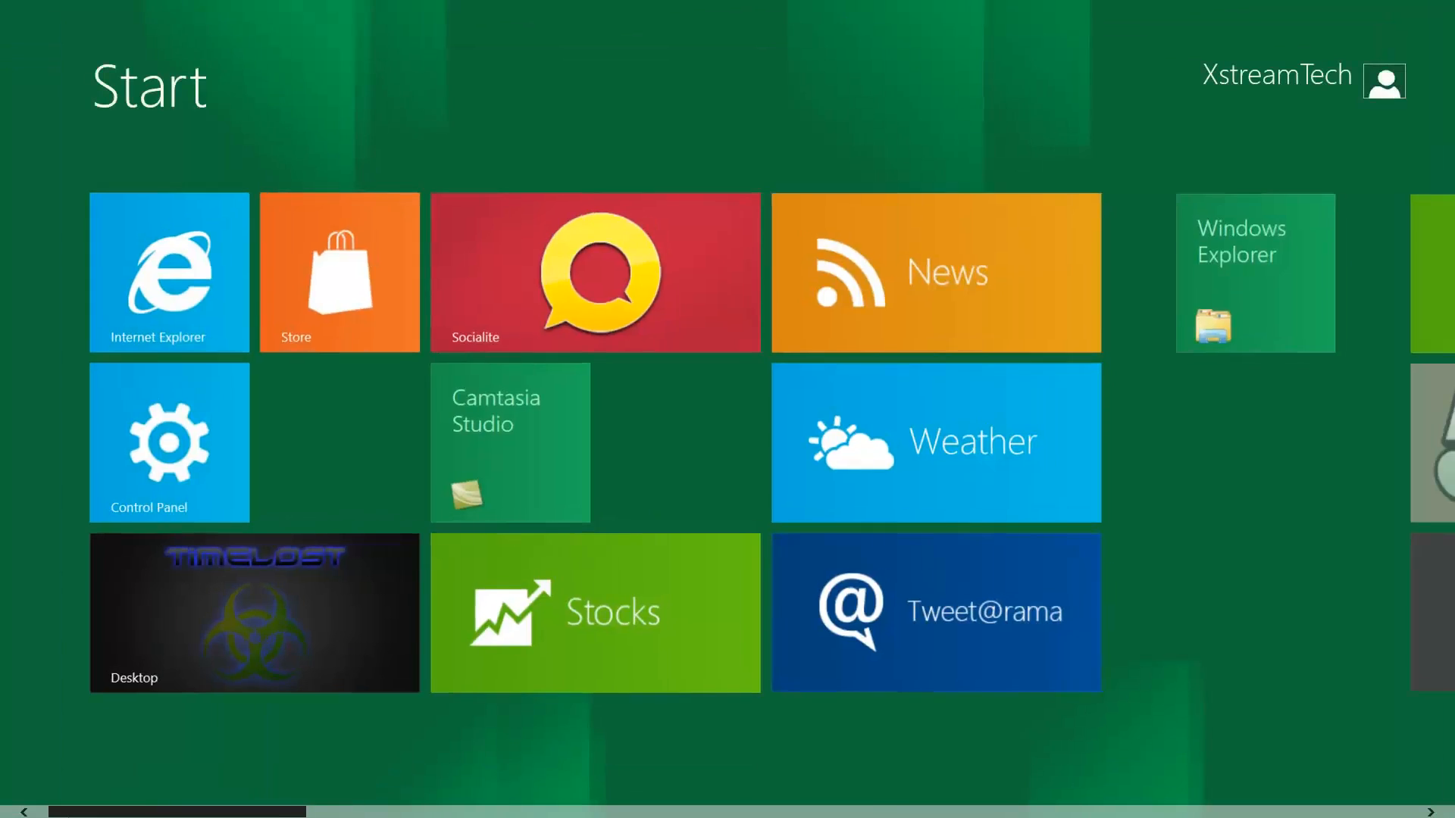
scroll(1097, 805, down, 15)
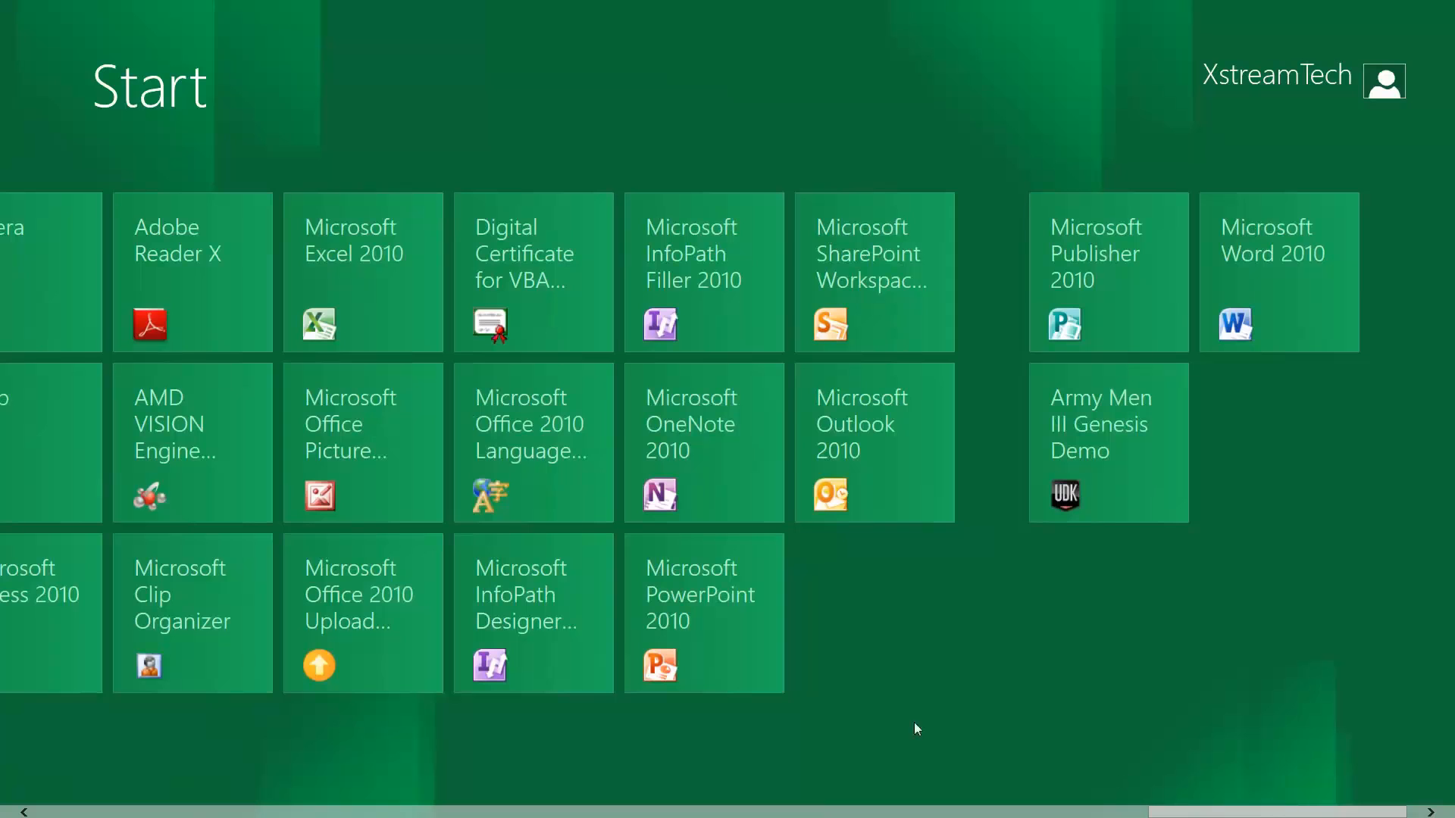
scroll(727, 442, up, 5)
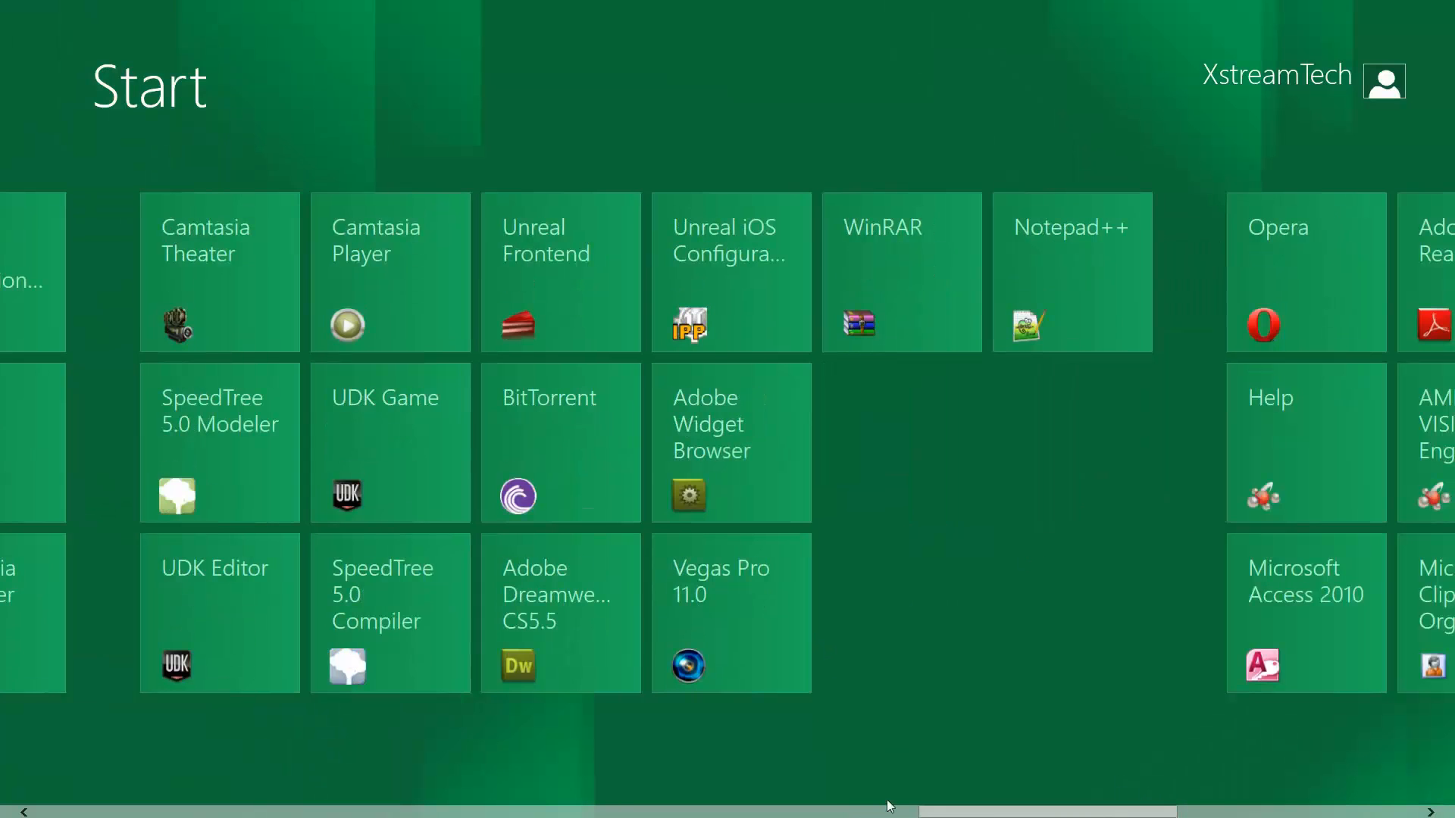
drag(919, 811, 724, 811)
click(190, 470)
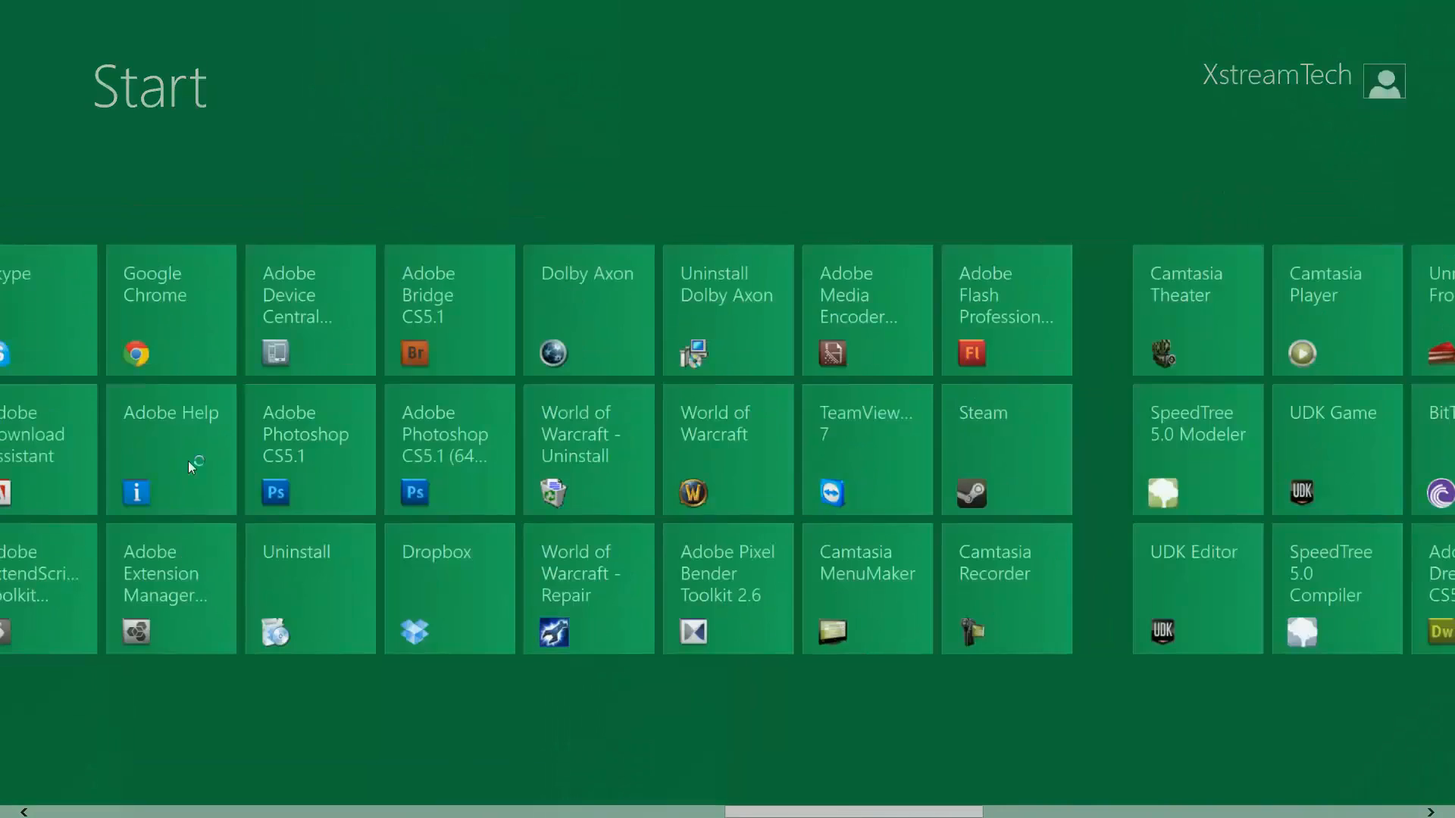
Maximize the Unreal Development Kit editor window and move the Content Browser clear of the perspective view
double_click(576, 124)
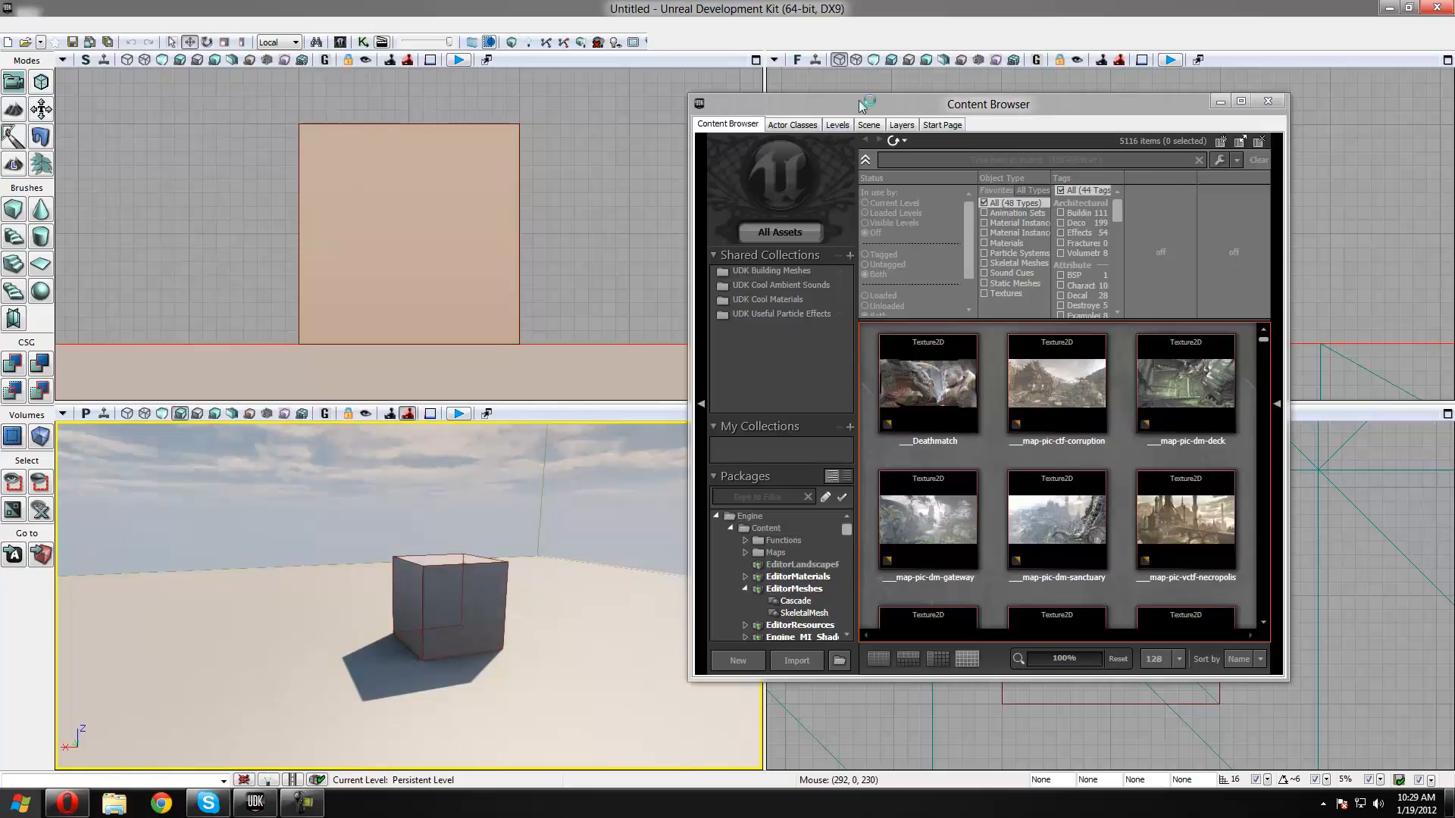
drag(861, 103, 984, 112)
right_drag(665, 479, 687, 526)
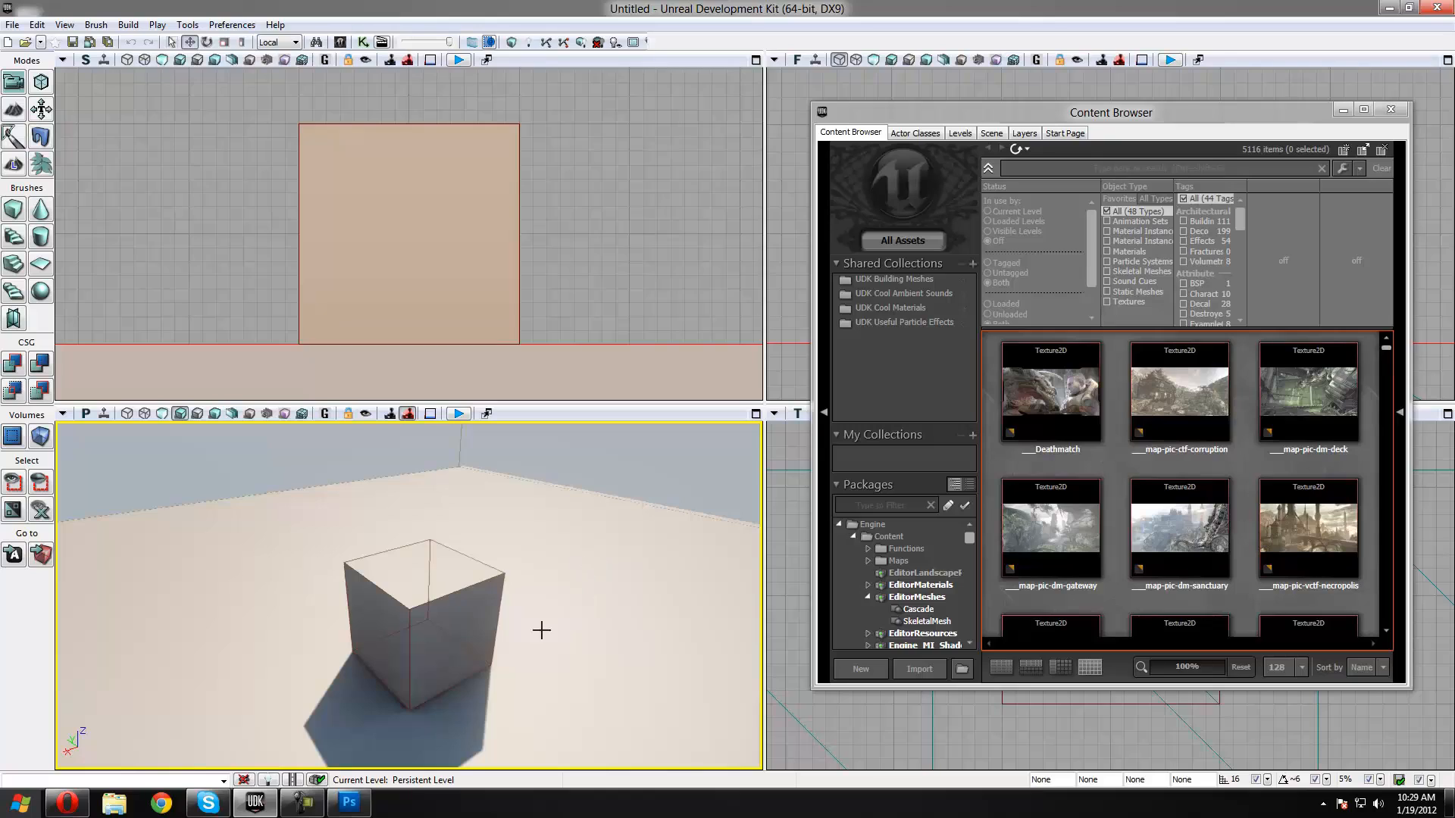
mouse_move(493, 675)
right_down()
mouse_move(502, 686)
mouse_move(495, 669)
right_up()
mouse_move(496, 669)
mouse_down()
mouse_move(495, 599)
mouse_move(496, 667)
mouse_move(481, 672)
mouse_up()
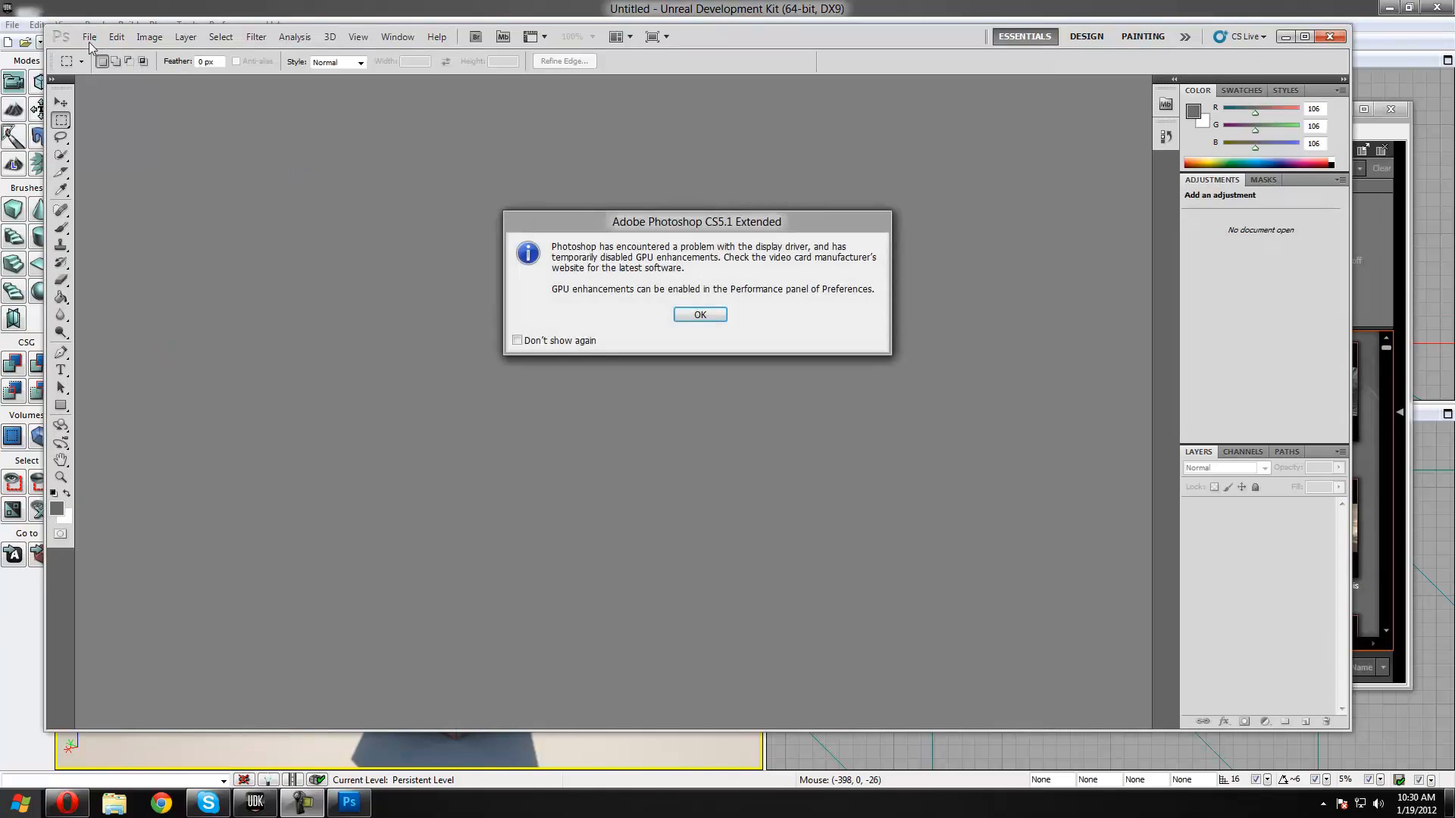
Switch to Photoshop, dismiss the display driver notice and start a new document
click(698, 316)
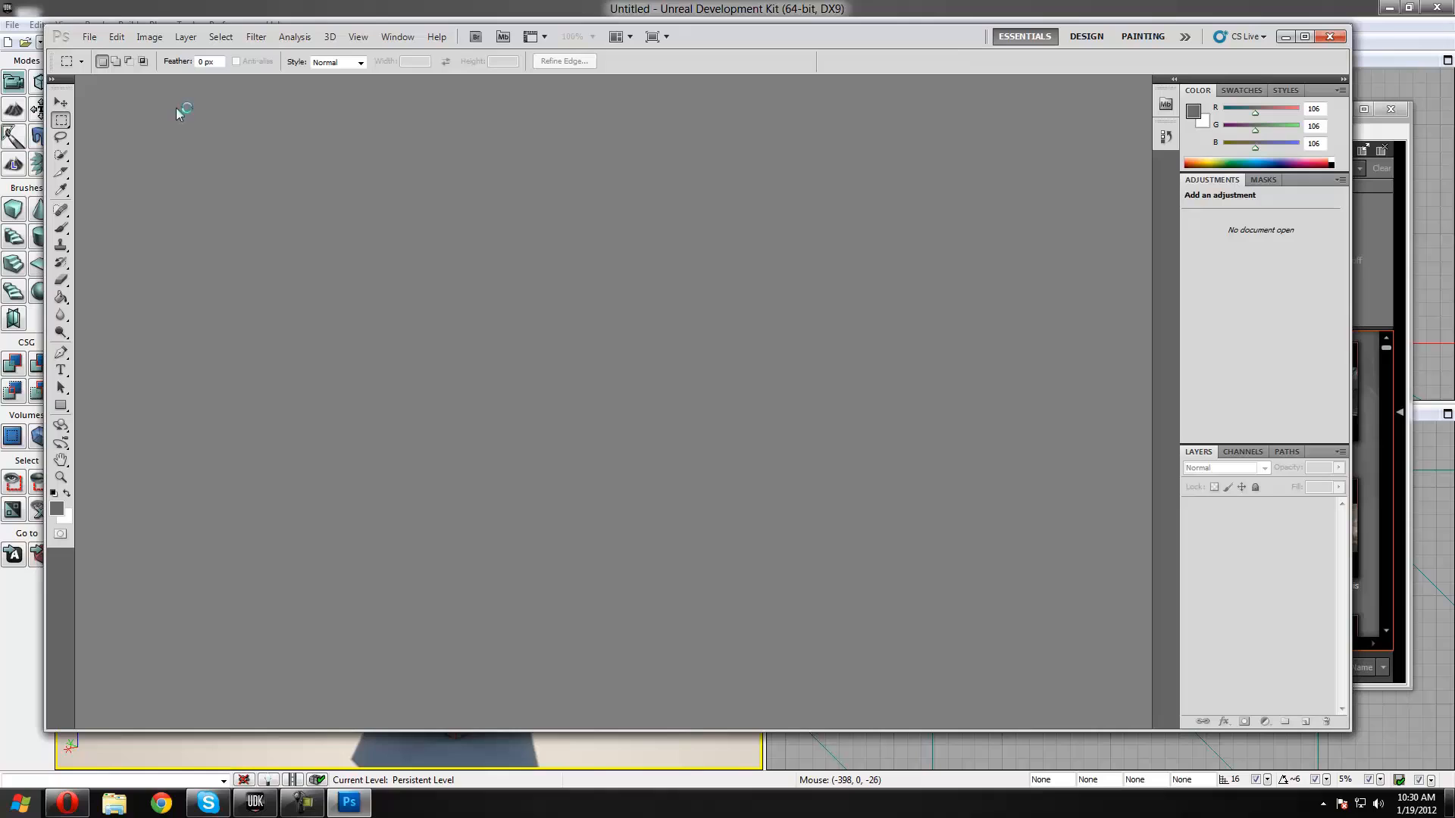
click(92, 38)
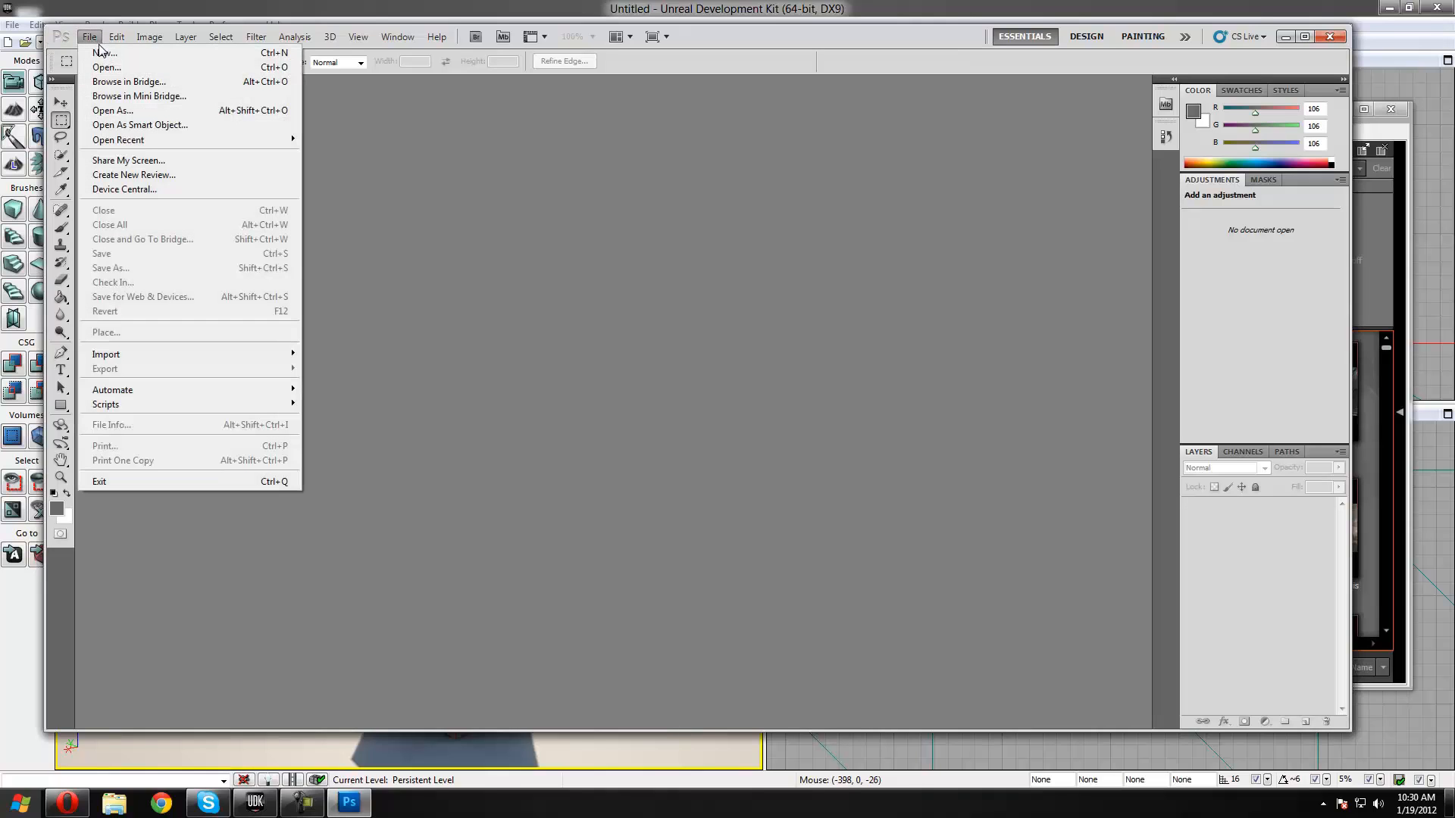
click(88, 37)
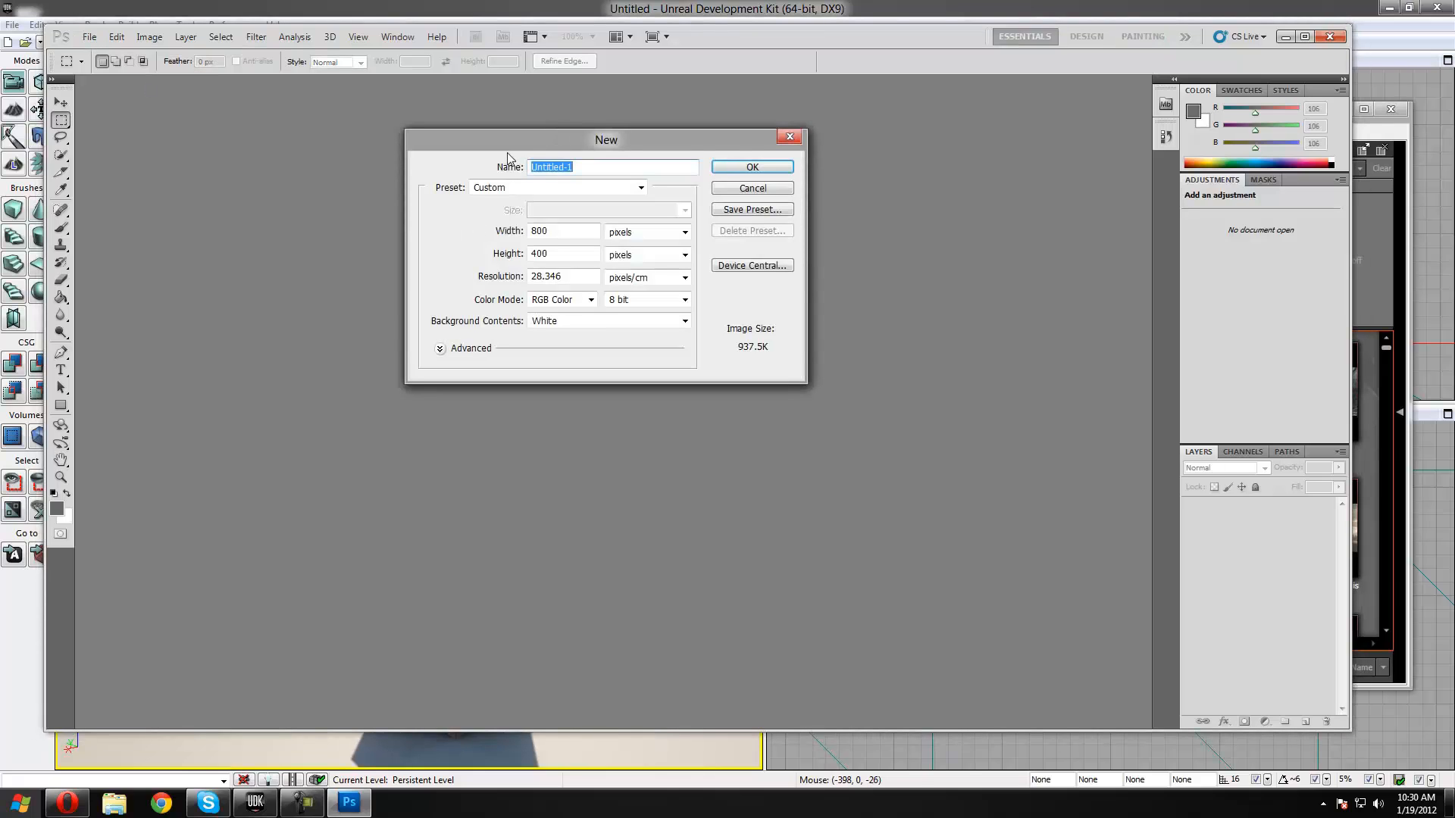
drag(510, 147, 747, 355)
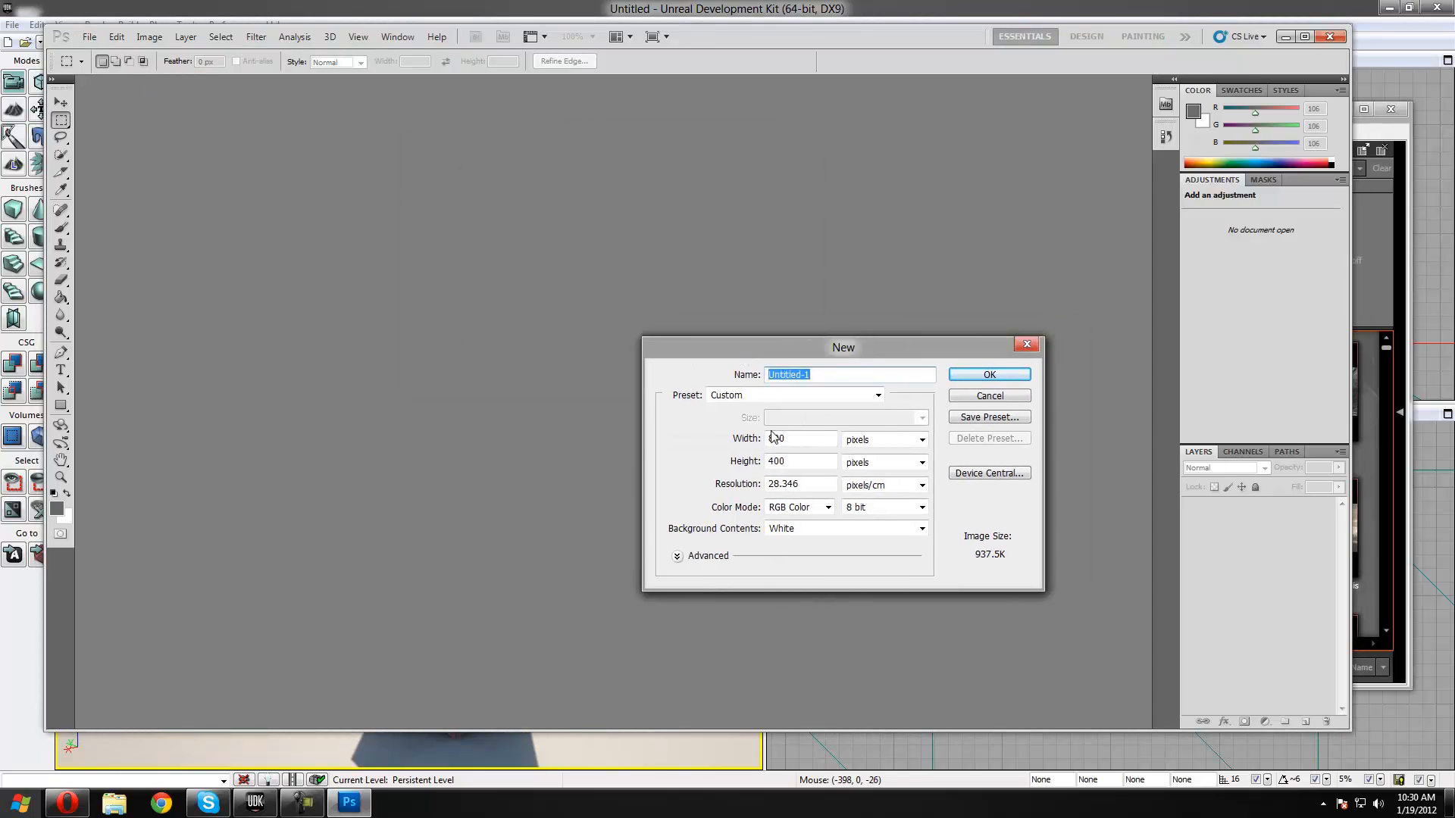
Continue using Photoshop CS5.1 as a trial
double_click(792, 441)
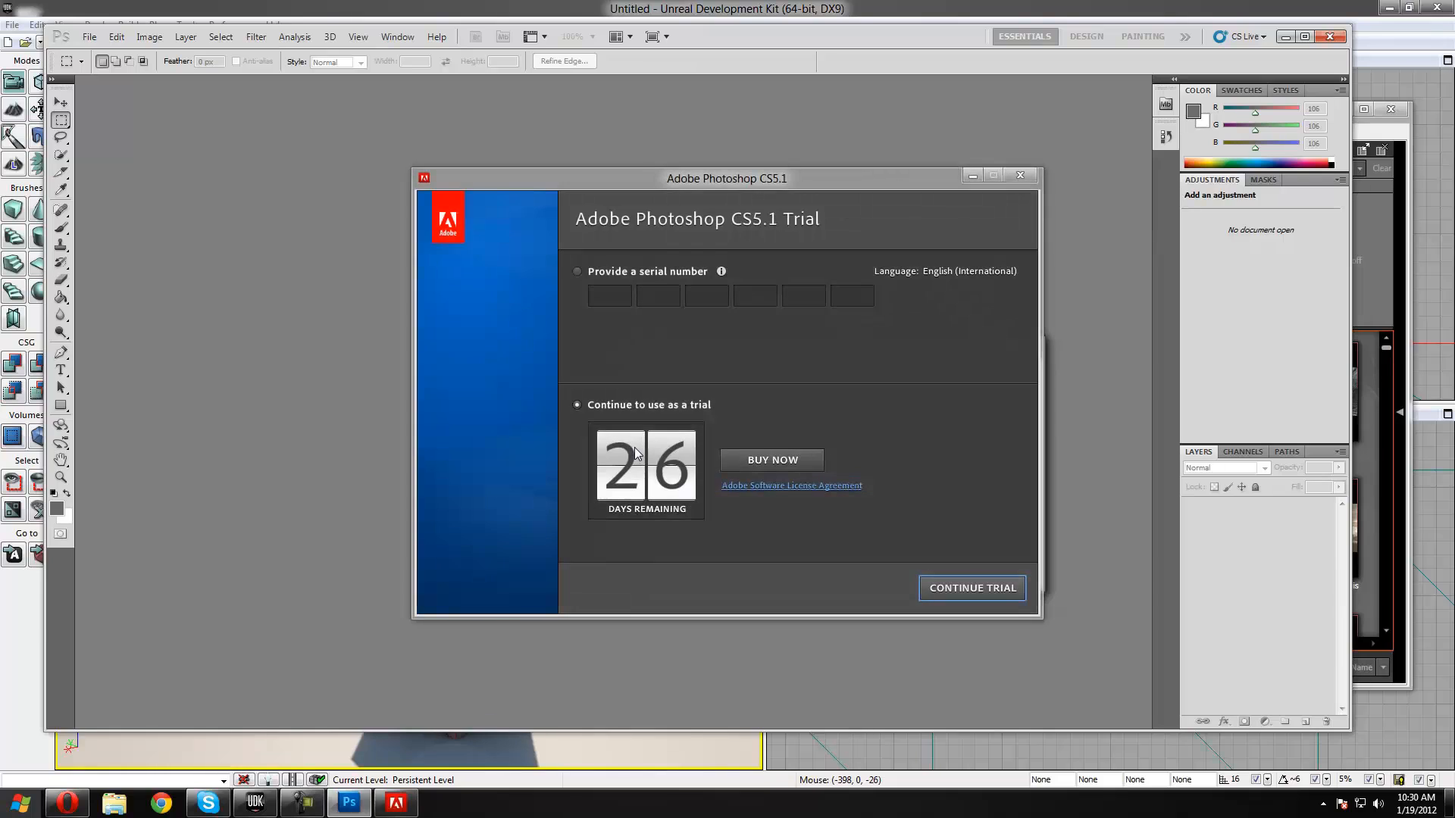
click(964, 589)
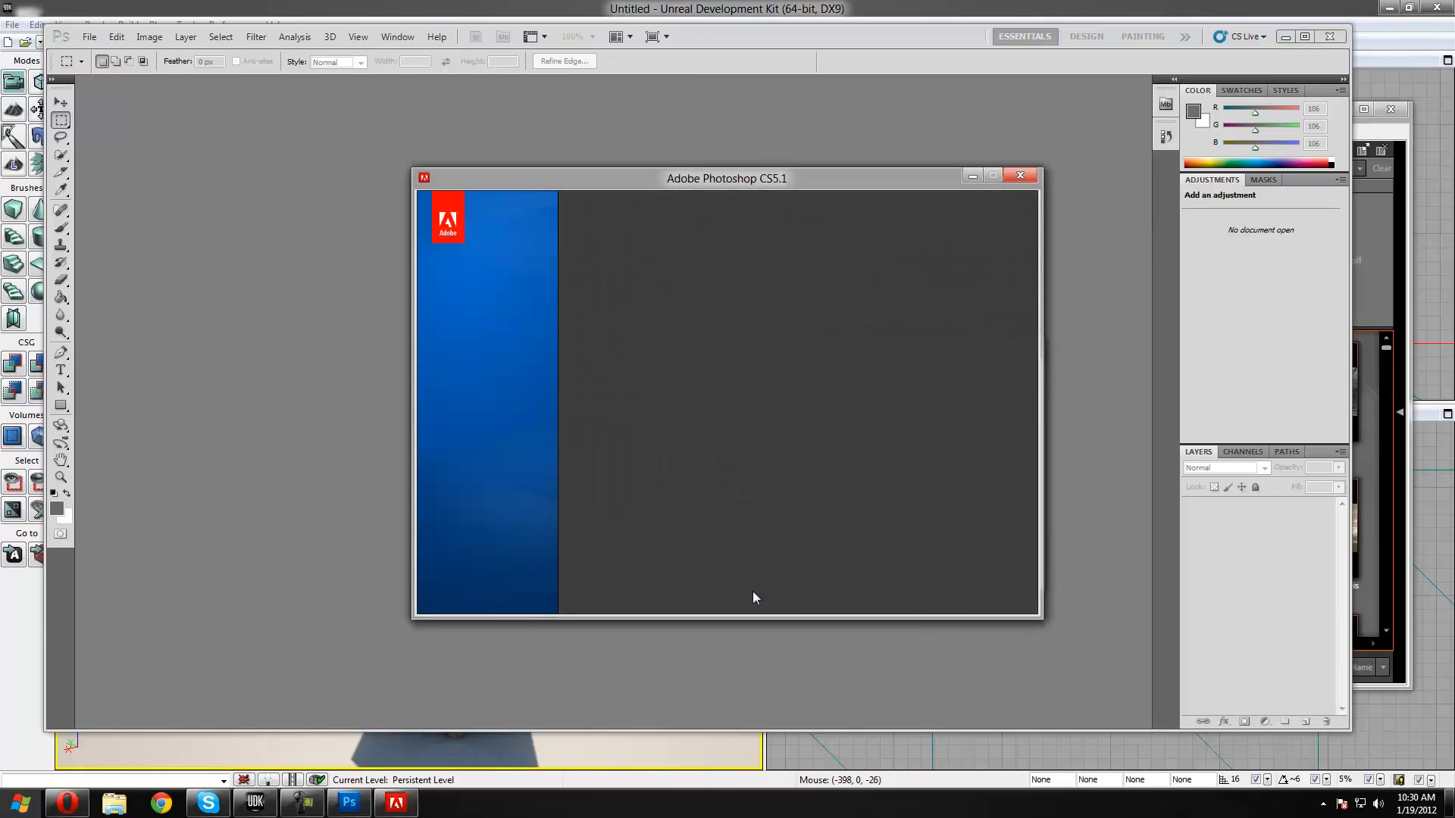
click(626, 589)
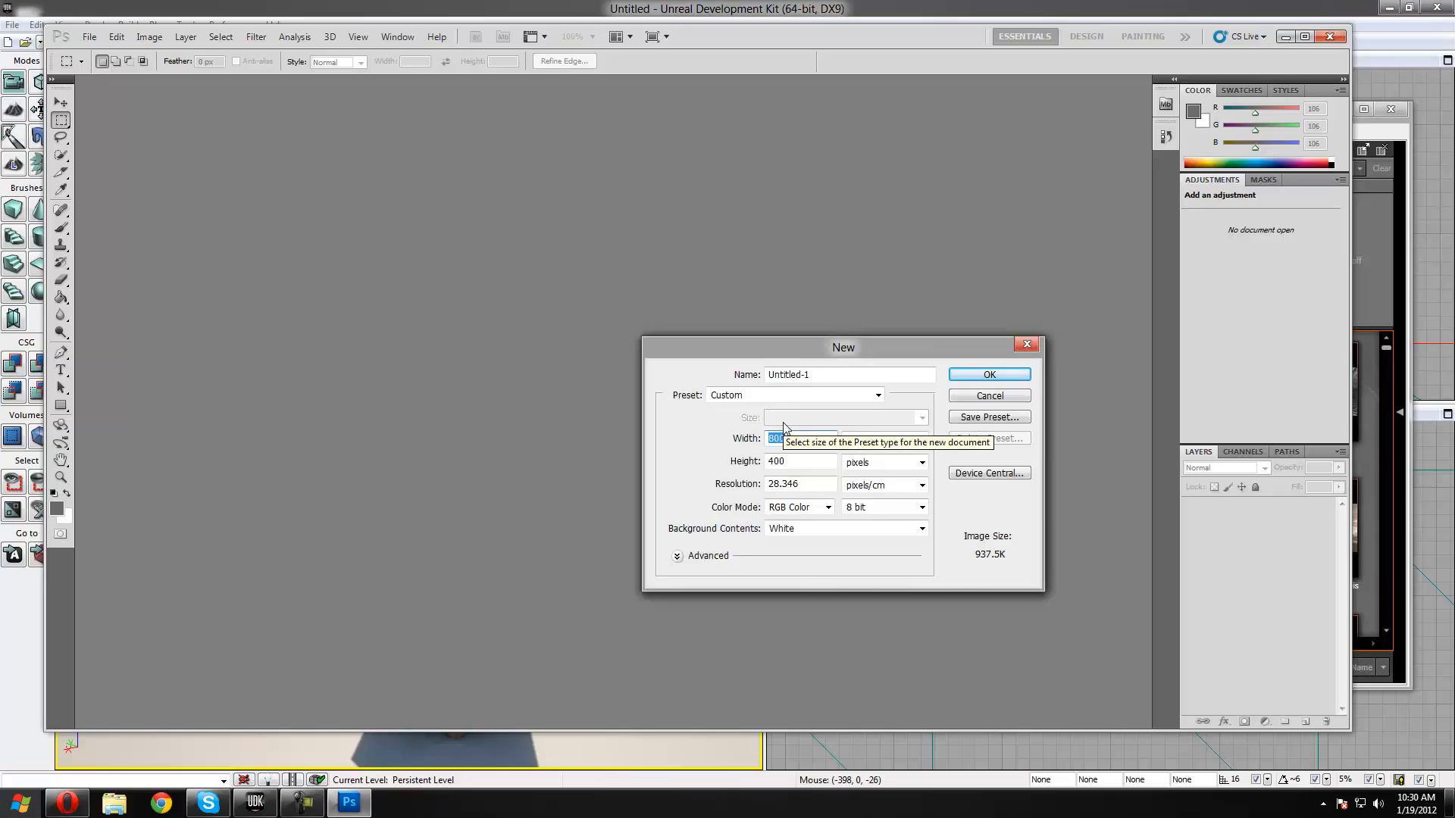
Create the new document with a width and height of 2048 pixels
text(2048)
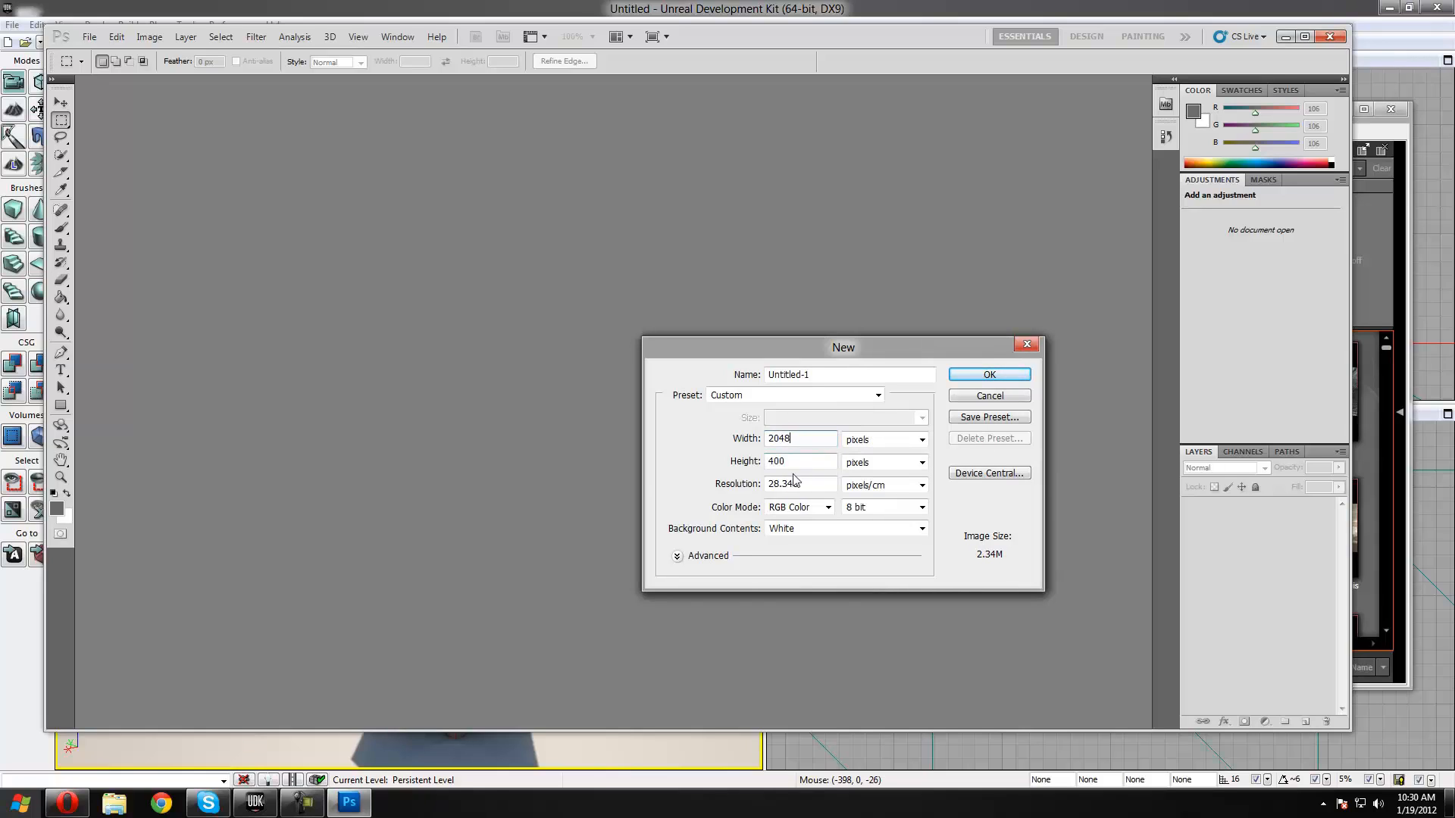
key(Tab)
text(2)
text(049)
text(8)
click(976, 376)
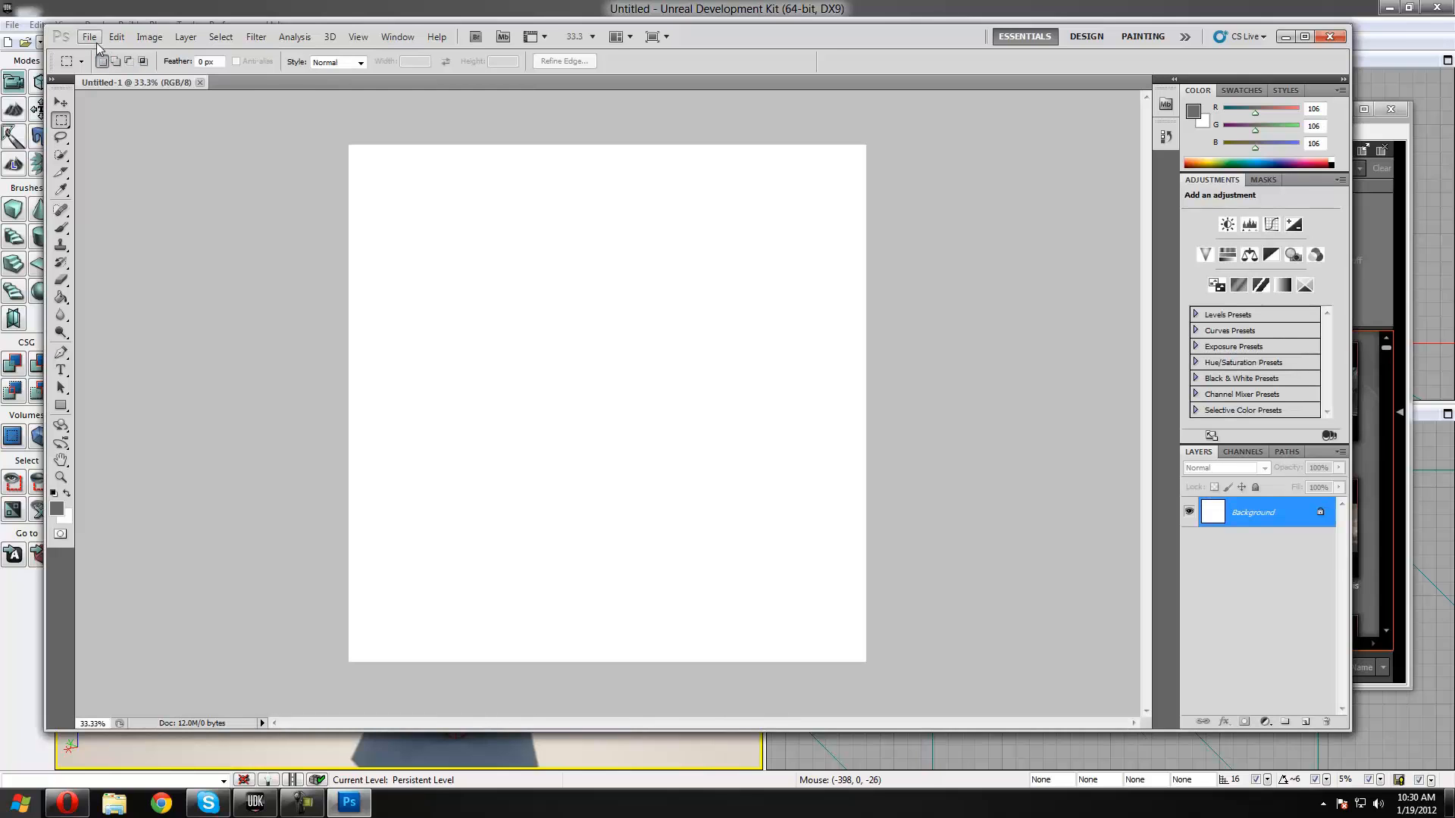
Place the TimeLost image from the Stuff folder on the desktop into the blank document
click(89, 36)
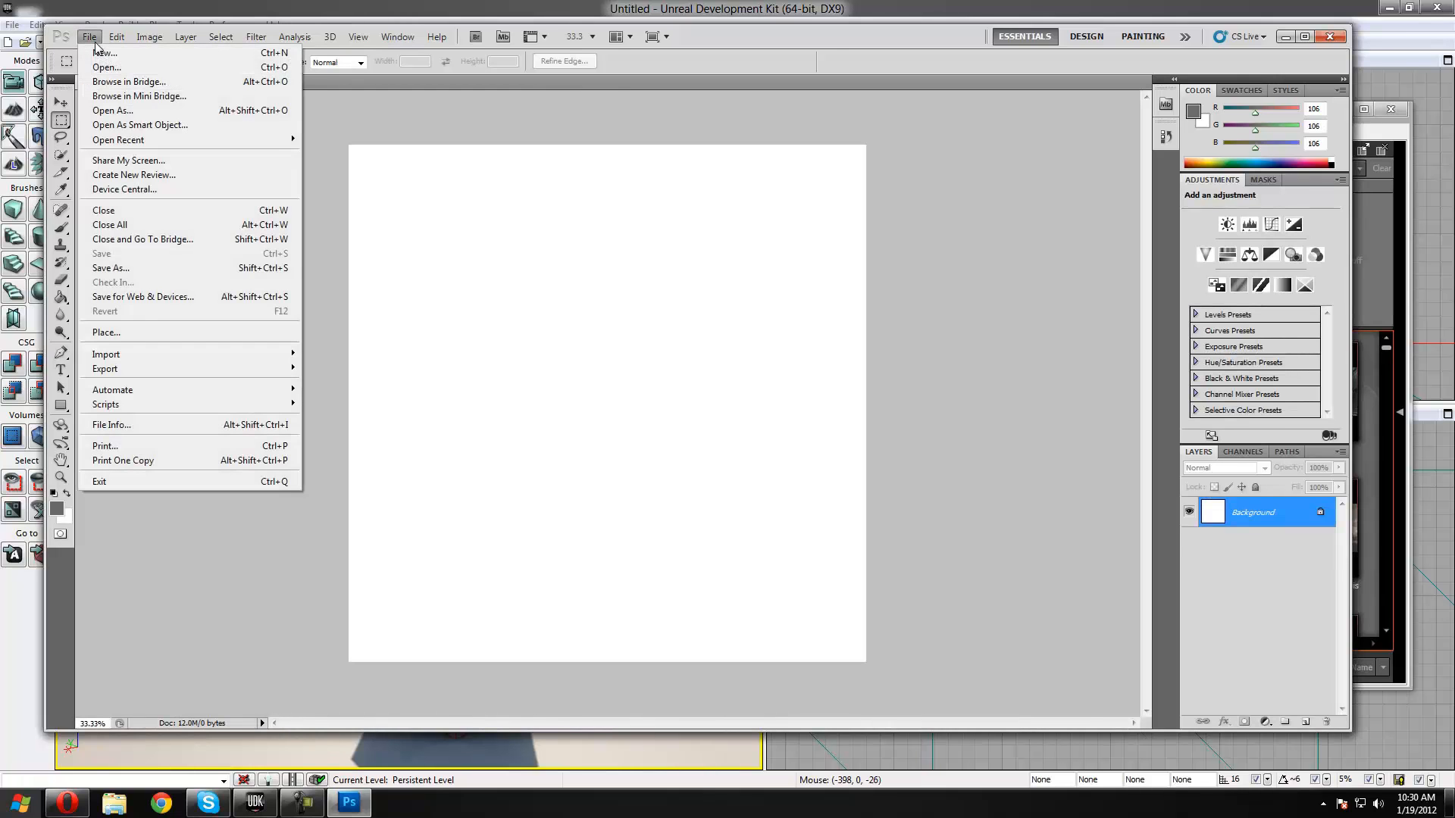
click(131, 334)
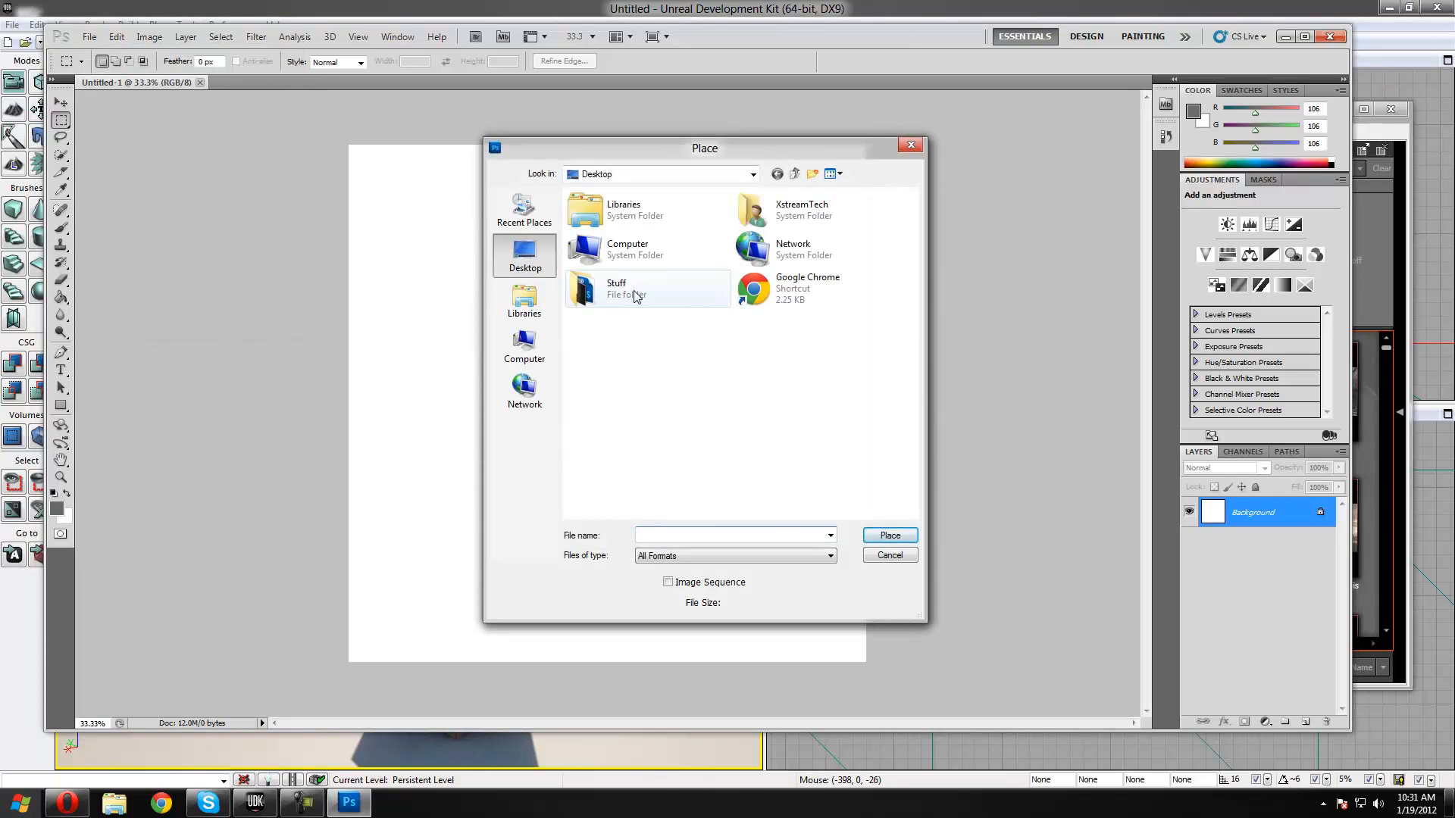
double_click(635, 295)
double_click(610, 262)
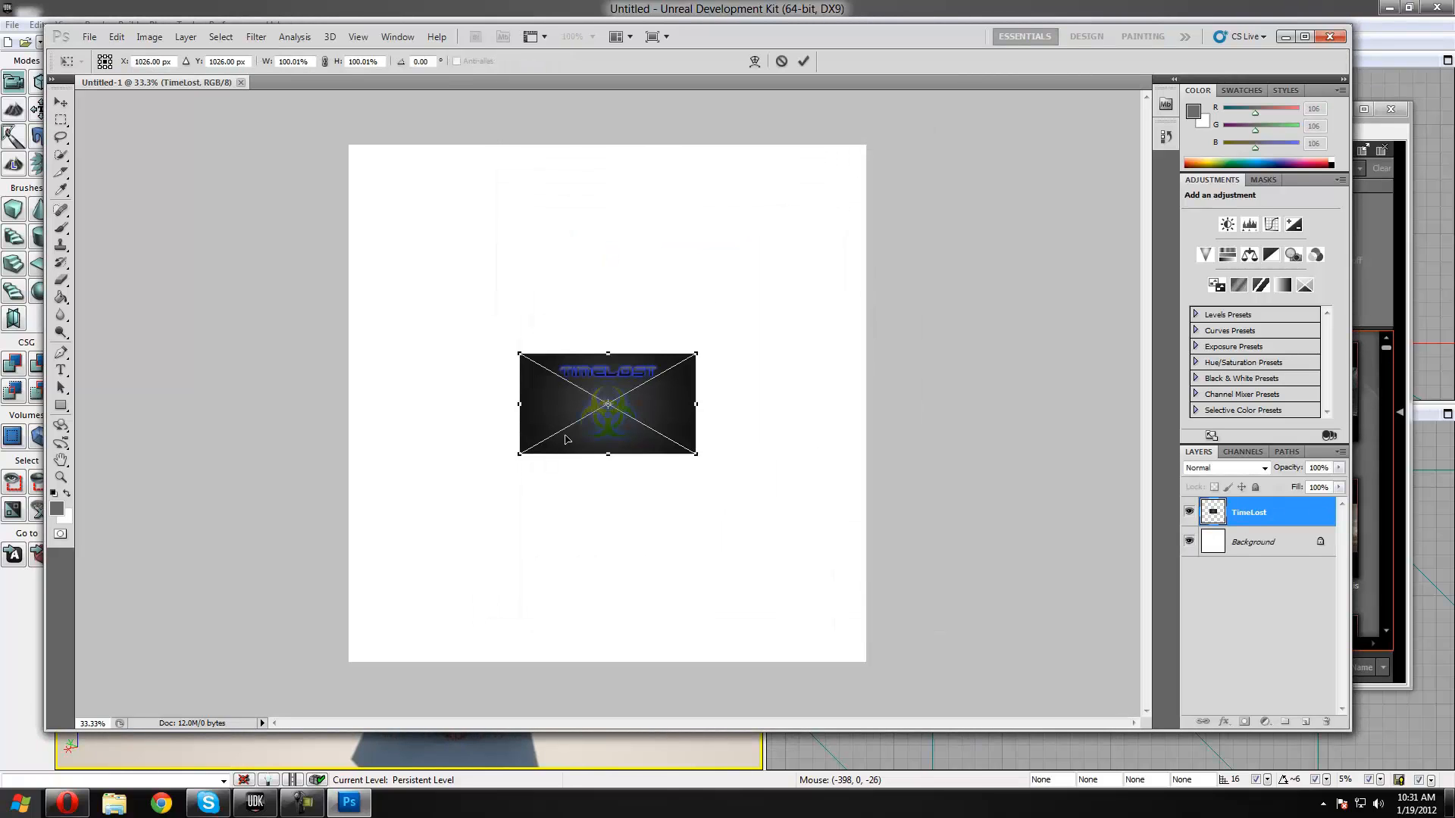
Stretch the placed TimeLost image to cover the whole square canvas and commit the placement
drag(513, 470, 339, 669)
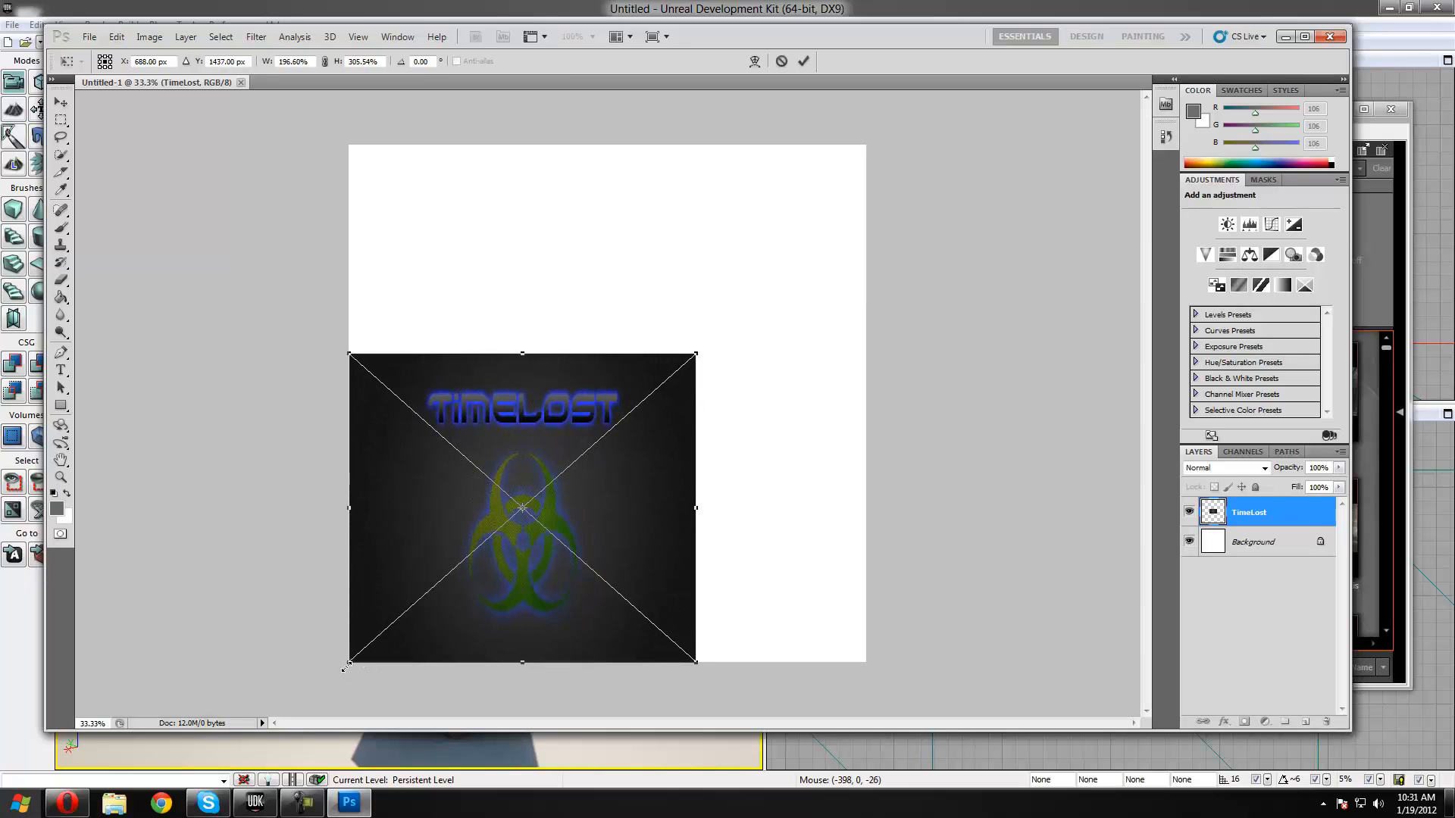
drag(699, 356, 865, 145)
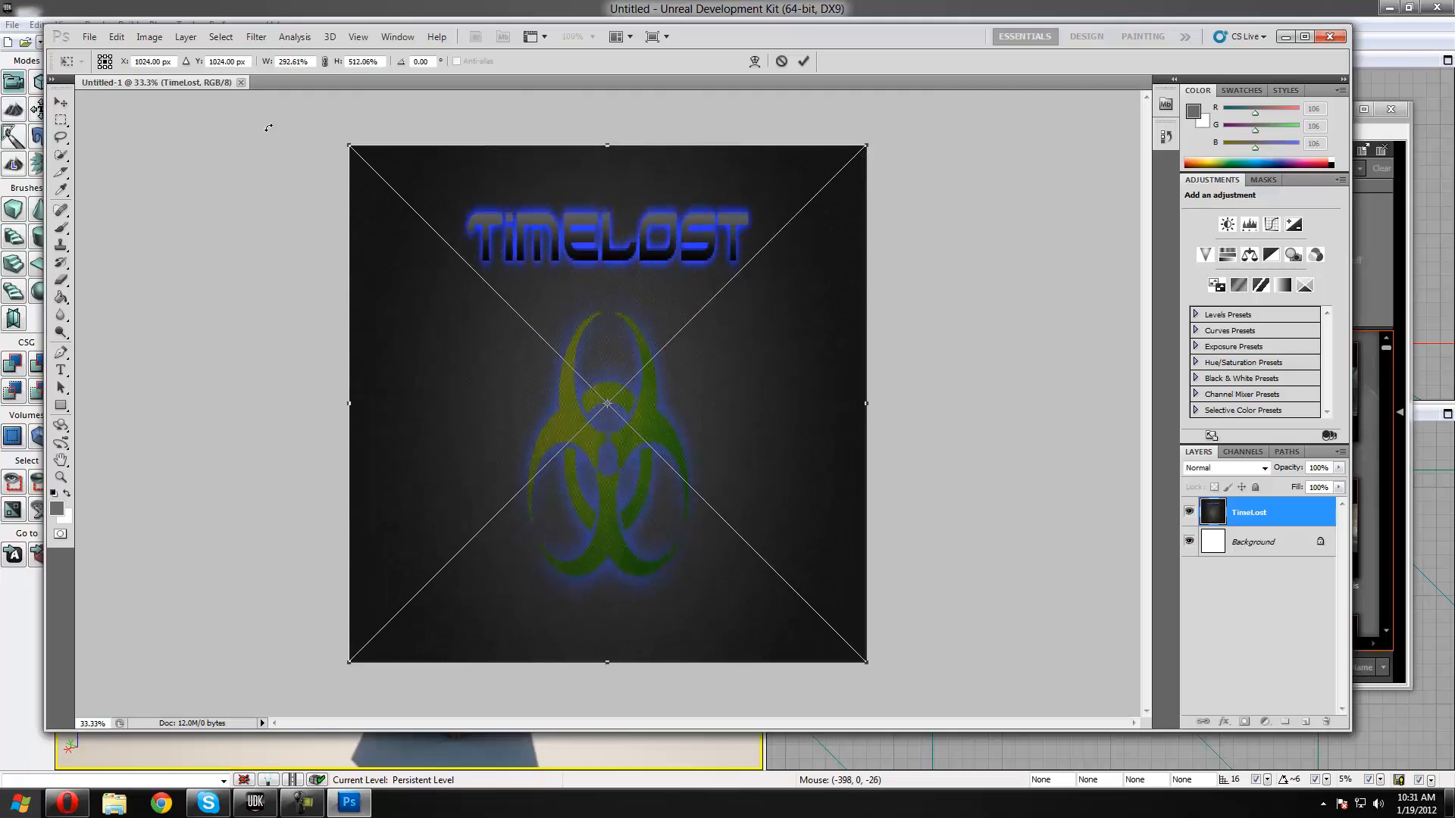
click(60, 101)
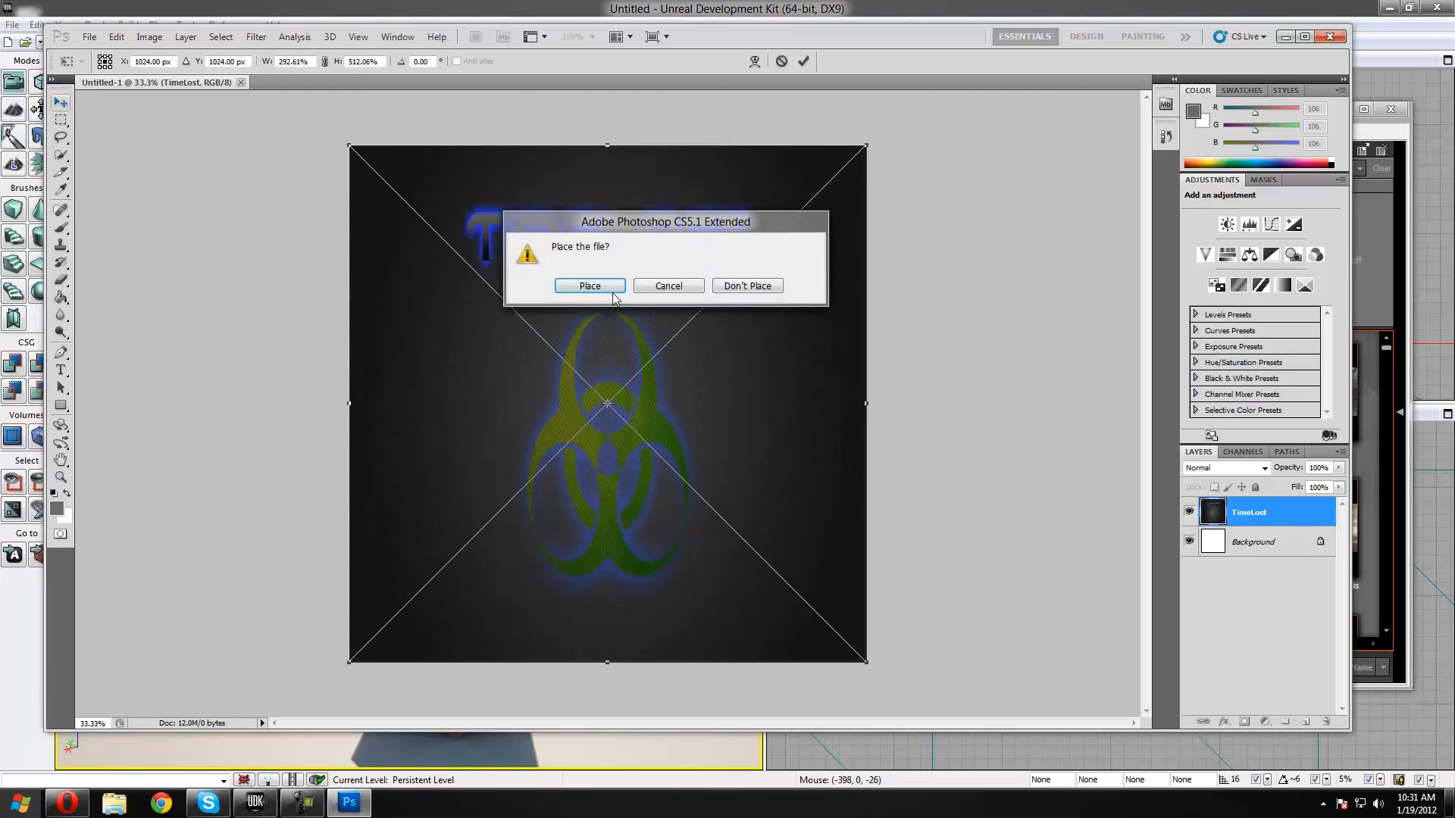
click(590, 286)
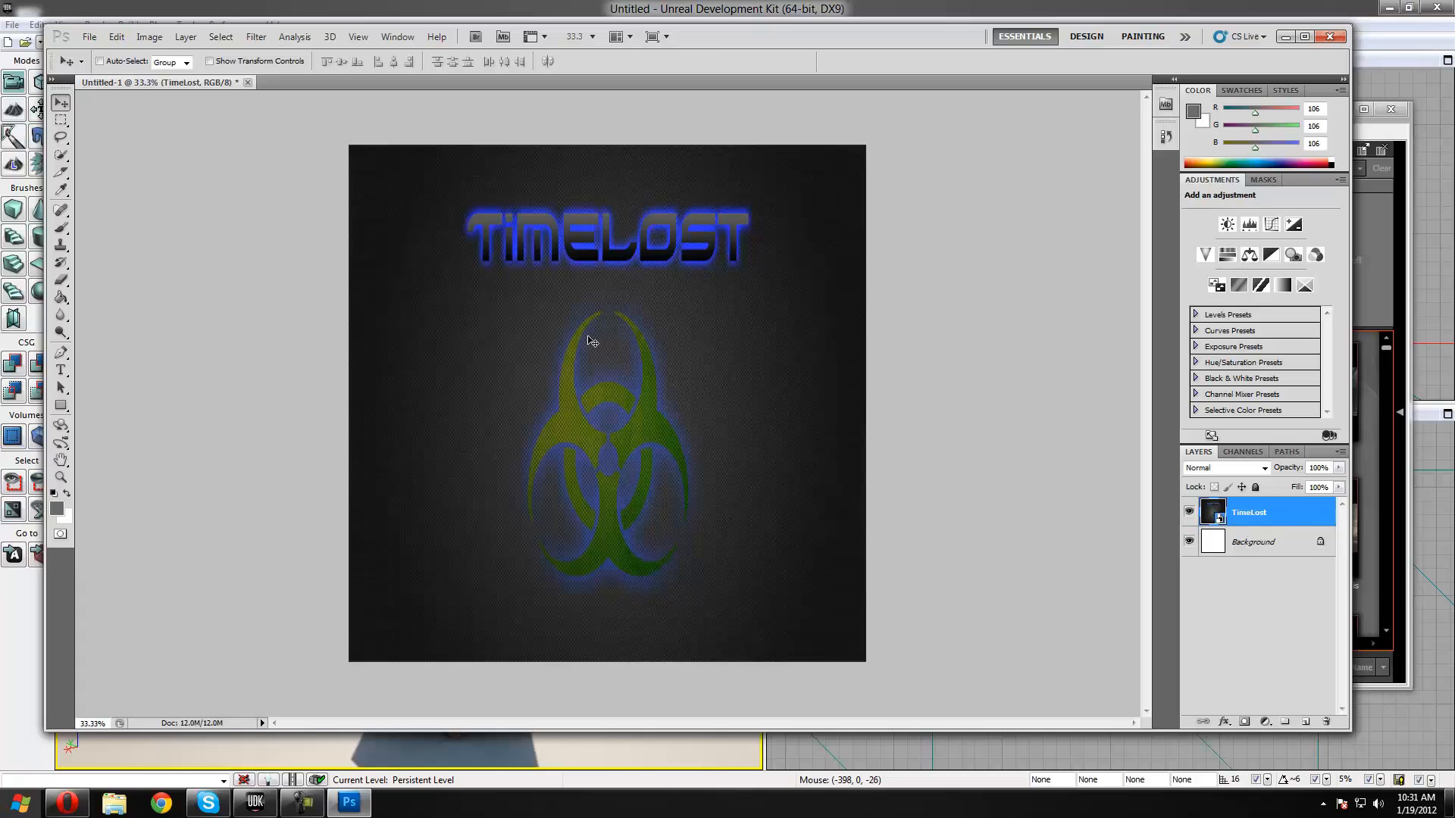
Save the image to the Desktop as a non-interlaced PNG named MaterialTest
click(88, 37)
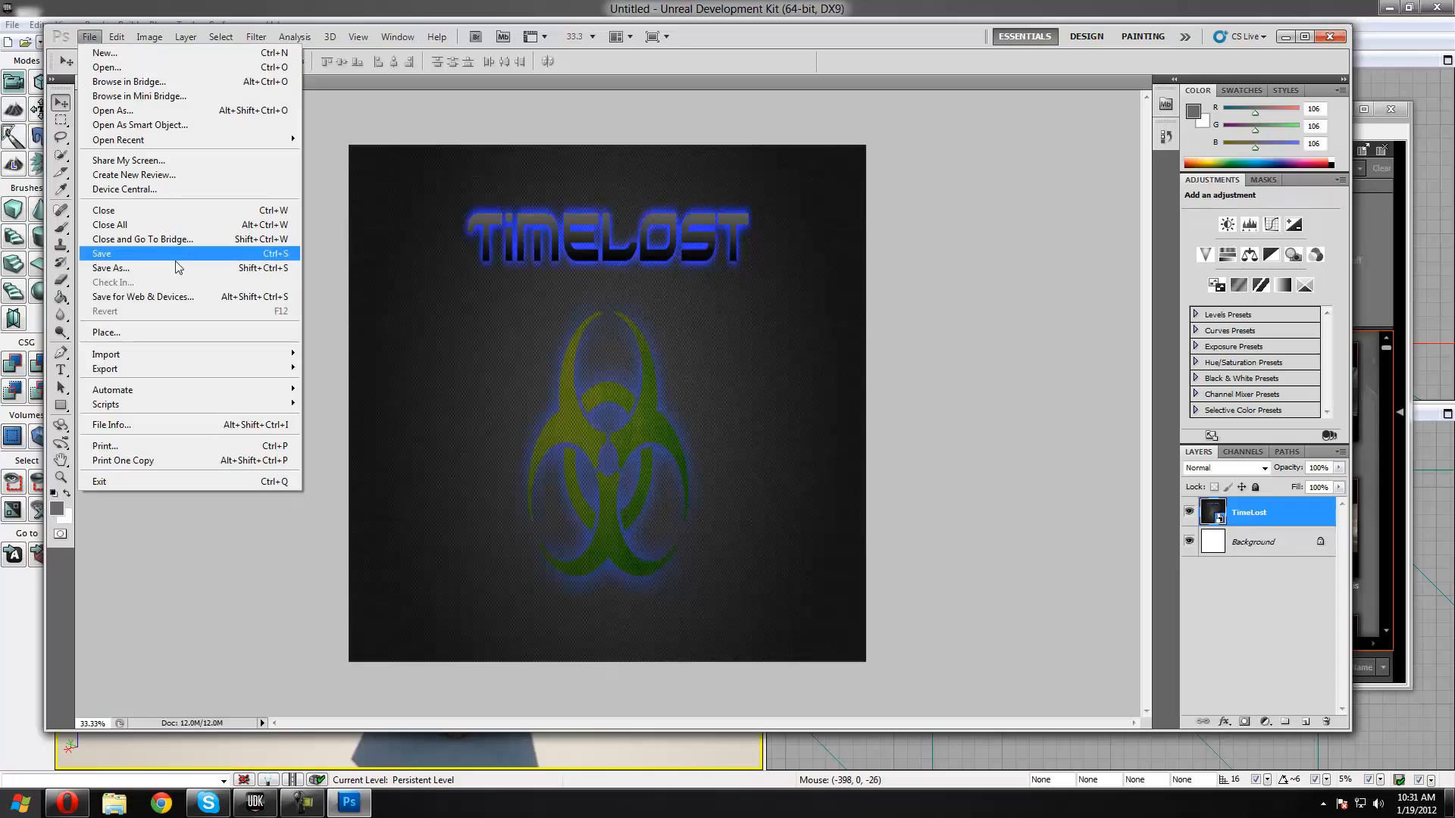
click(111, 267)
click(682, 438)
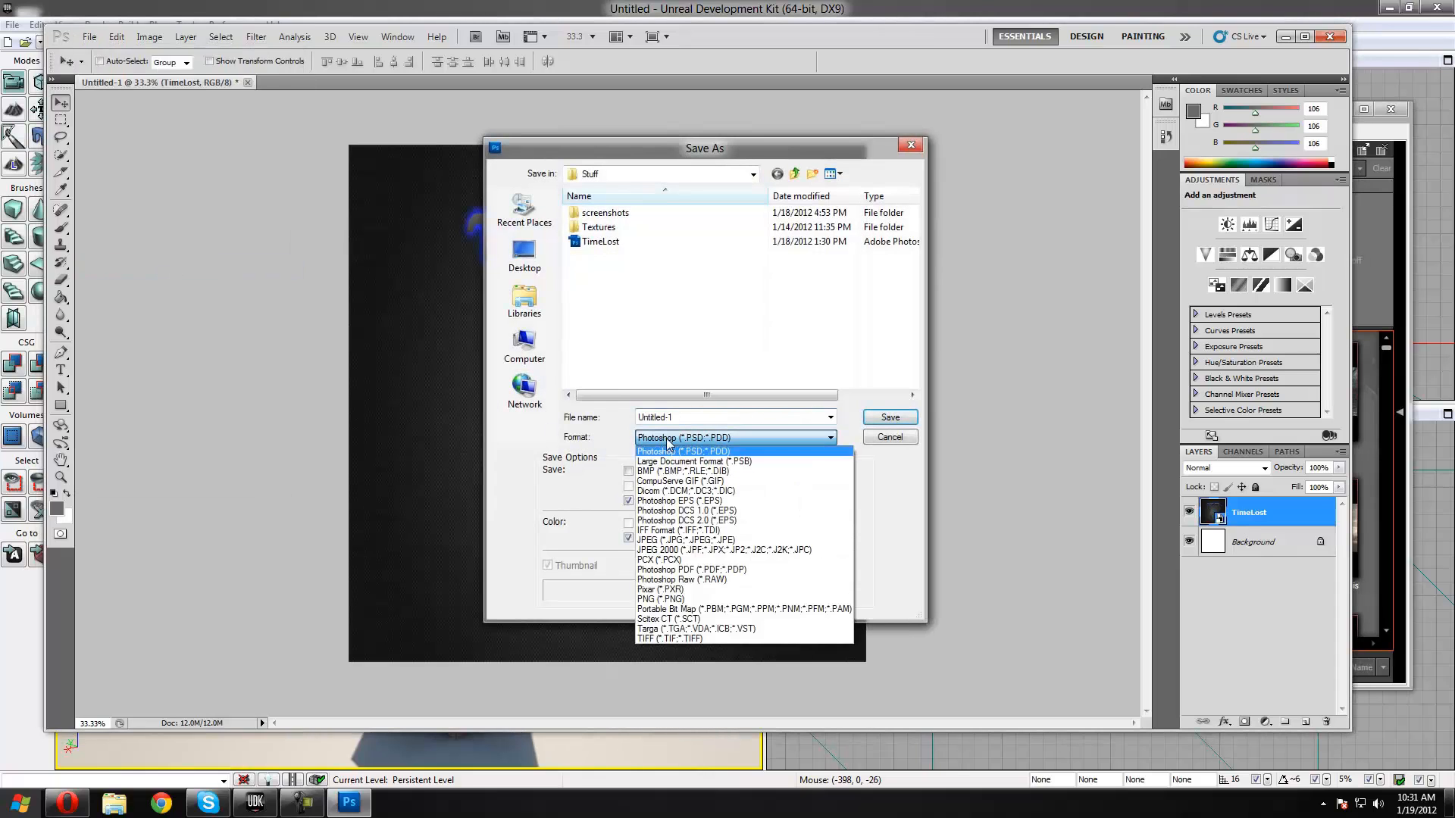
click(674, 595)
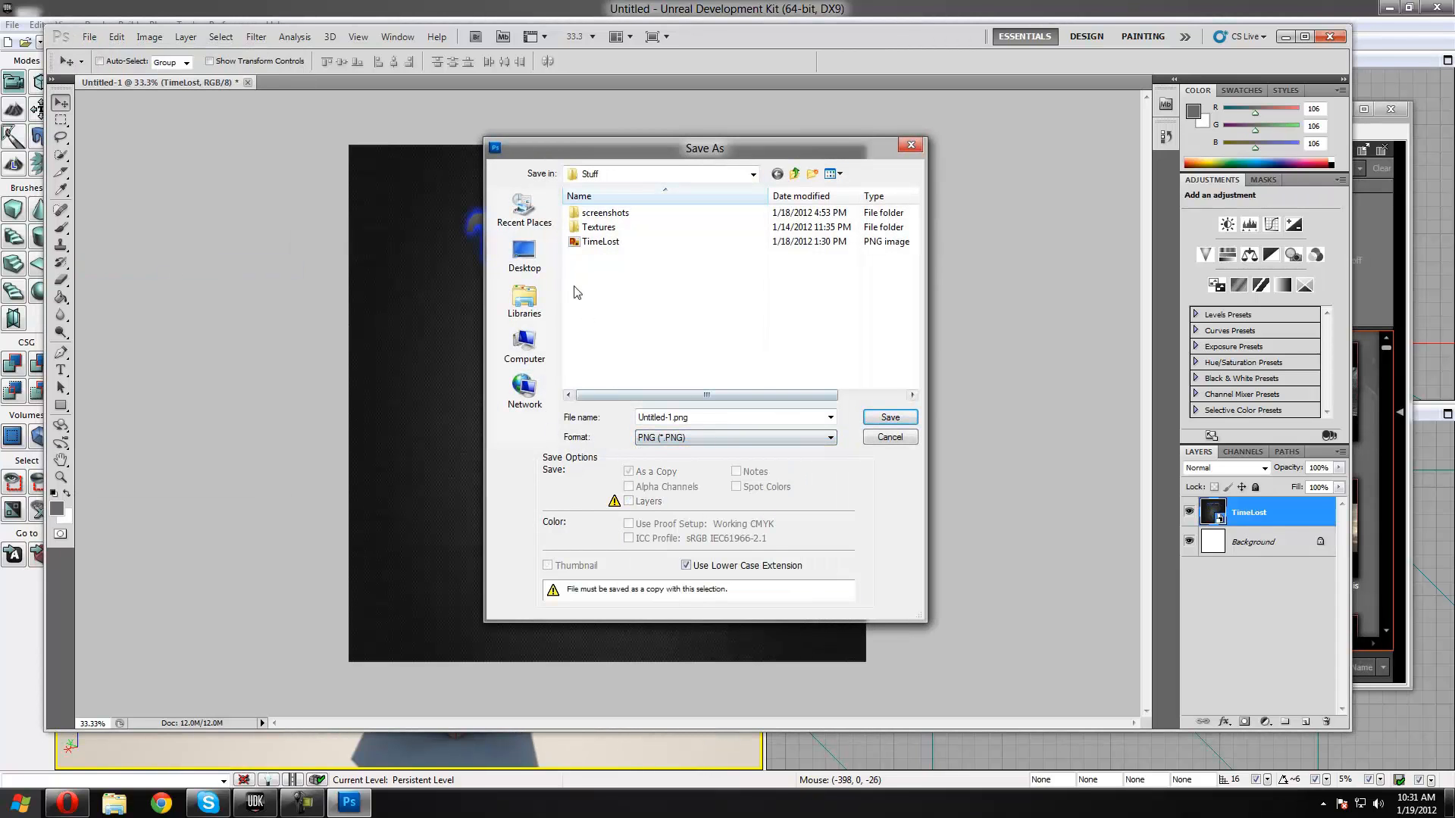
click(524, 254)
click(710, 417)
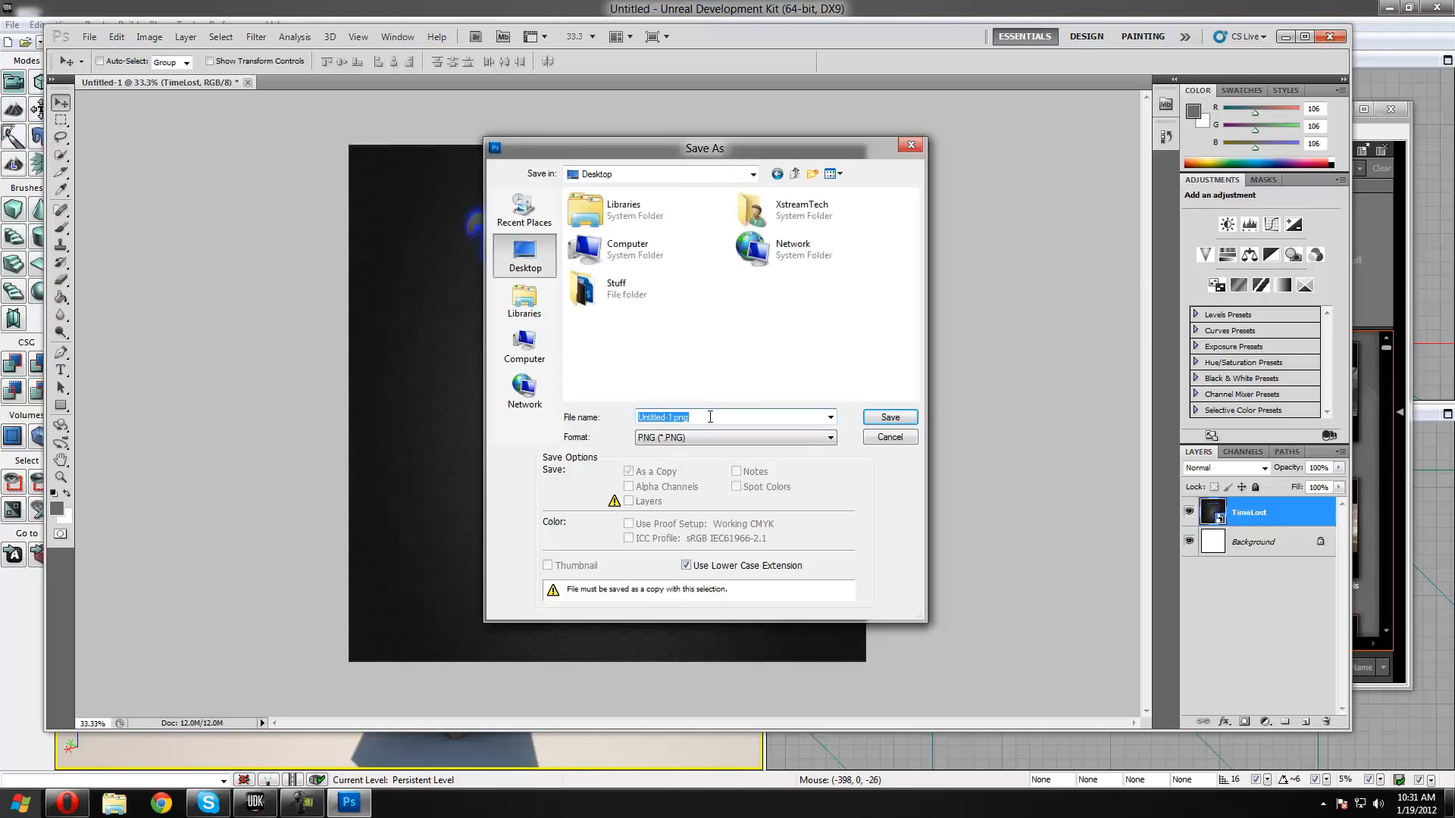
text(MaterialTest)
click(876, 417)
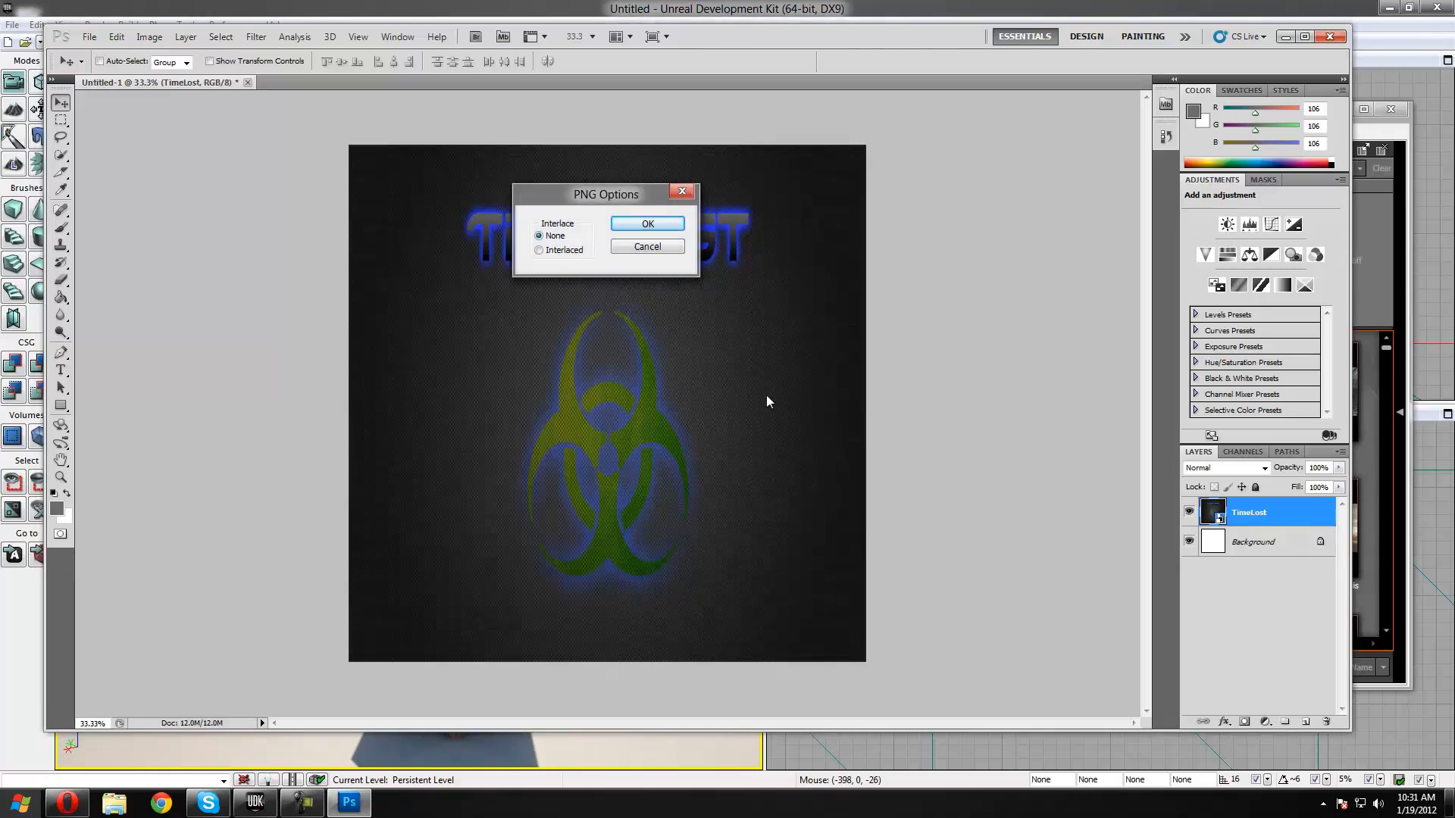
click(667, 227)
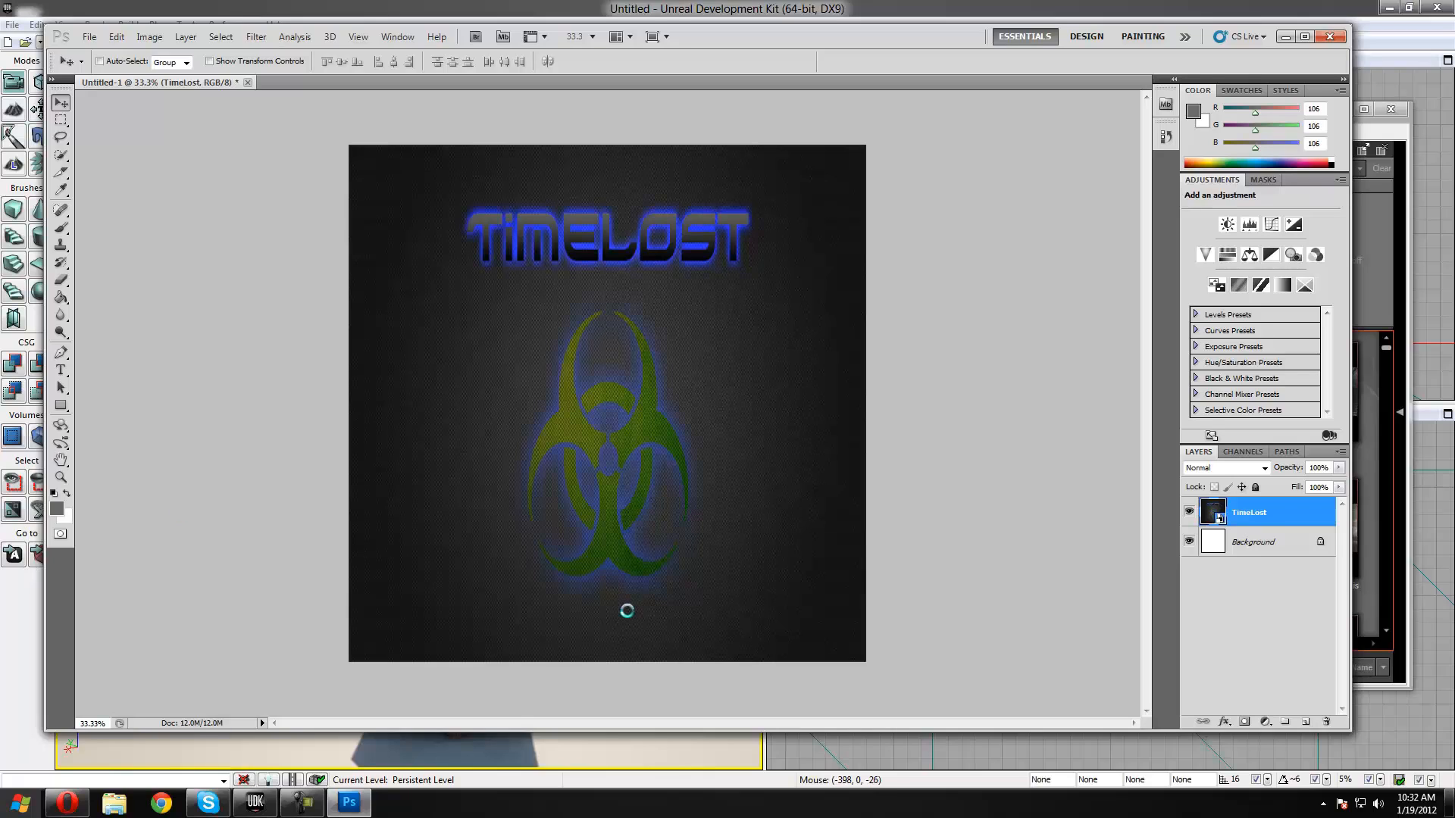
Try the Darken blend mode on the TimeLost layer
click(1223, 315)
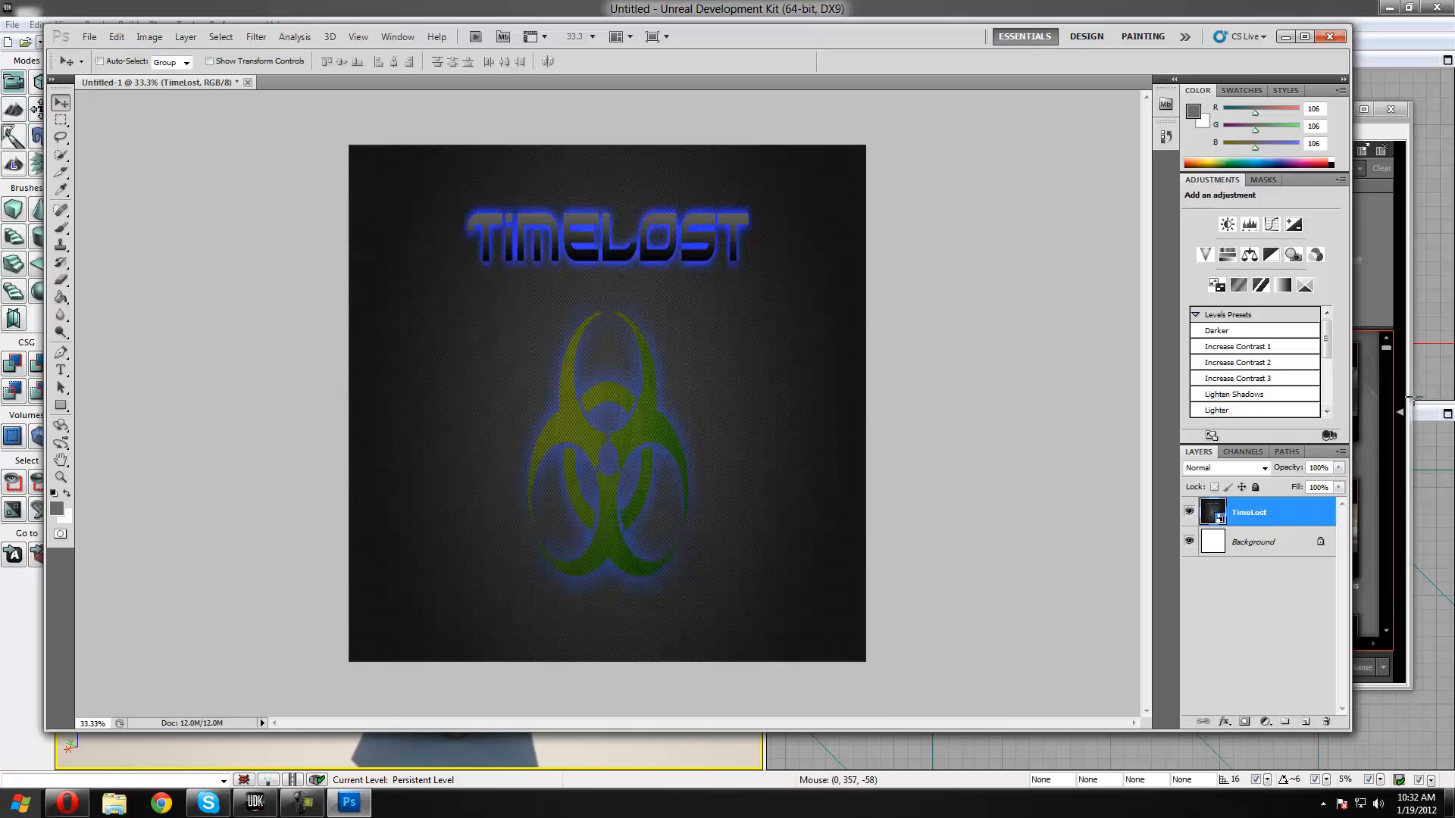
click(1264, 469)
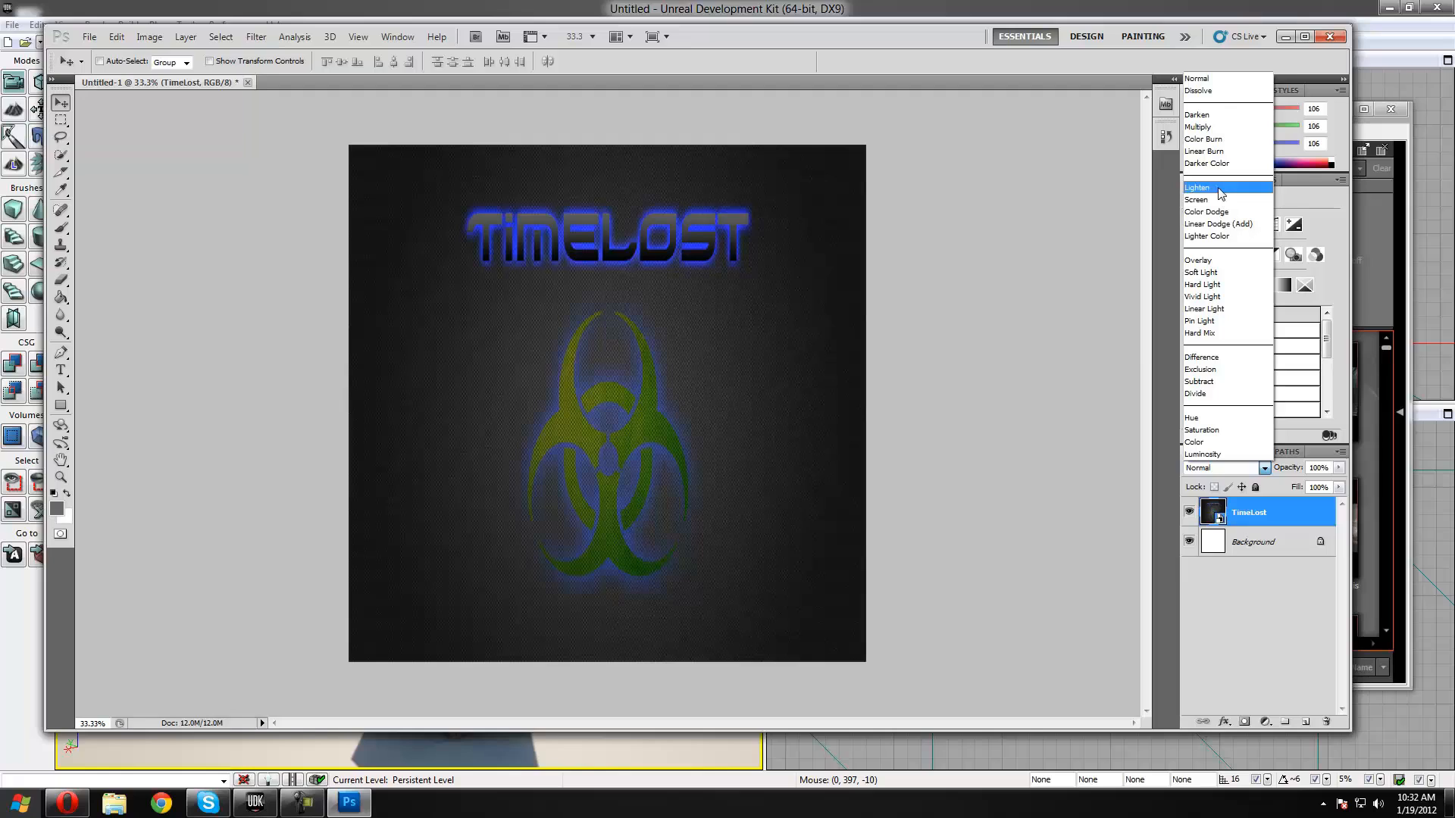
click(1217, 116)
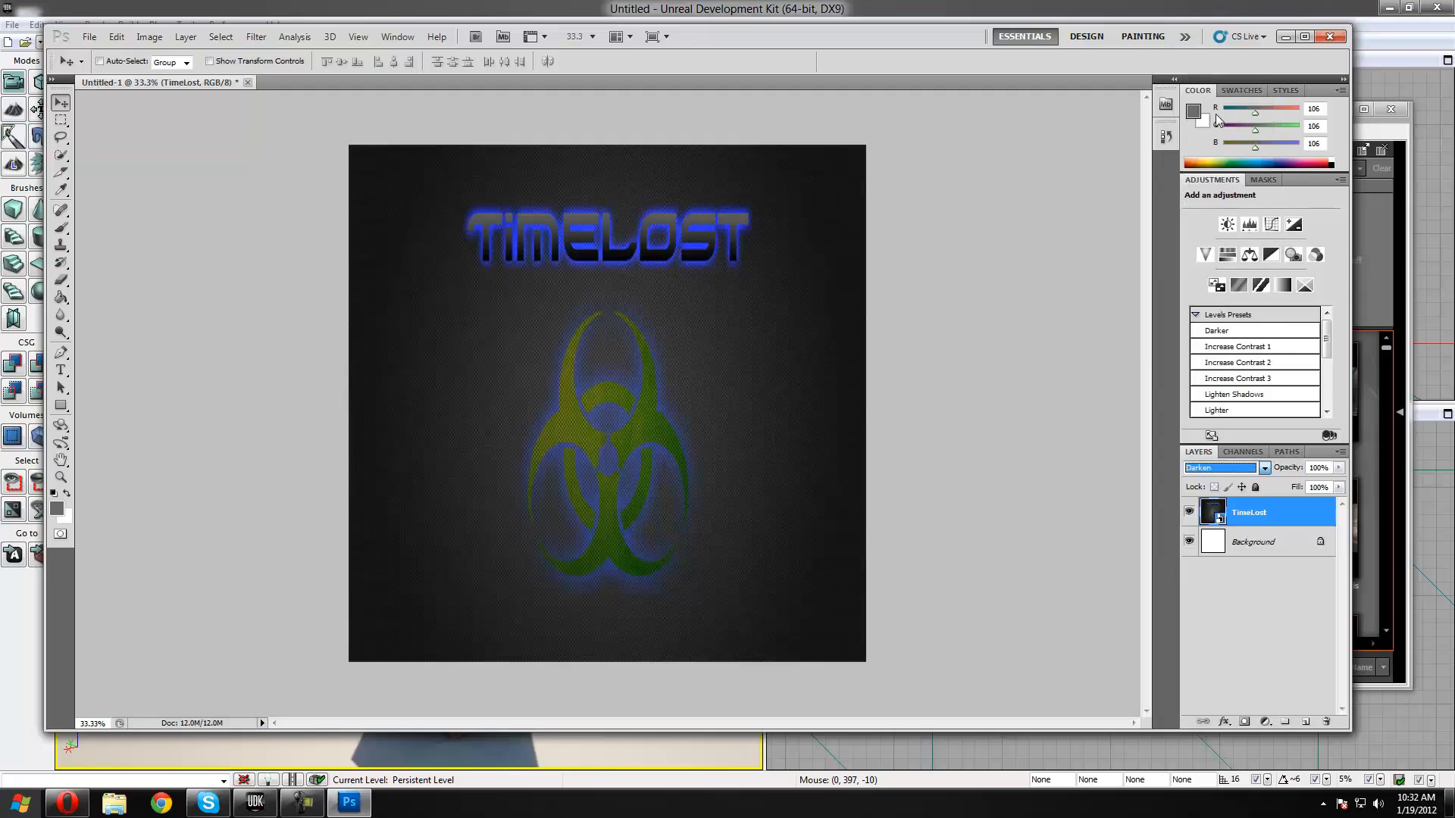
click(1238, 473)
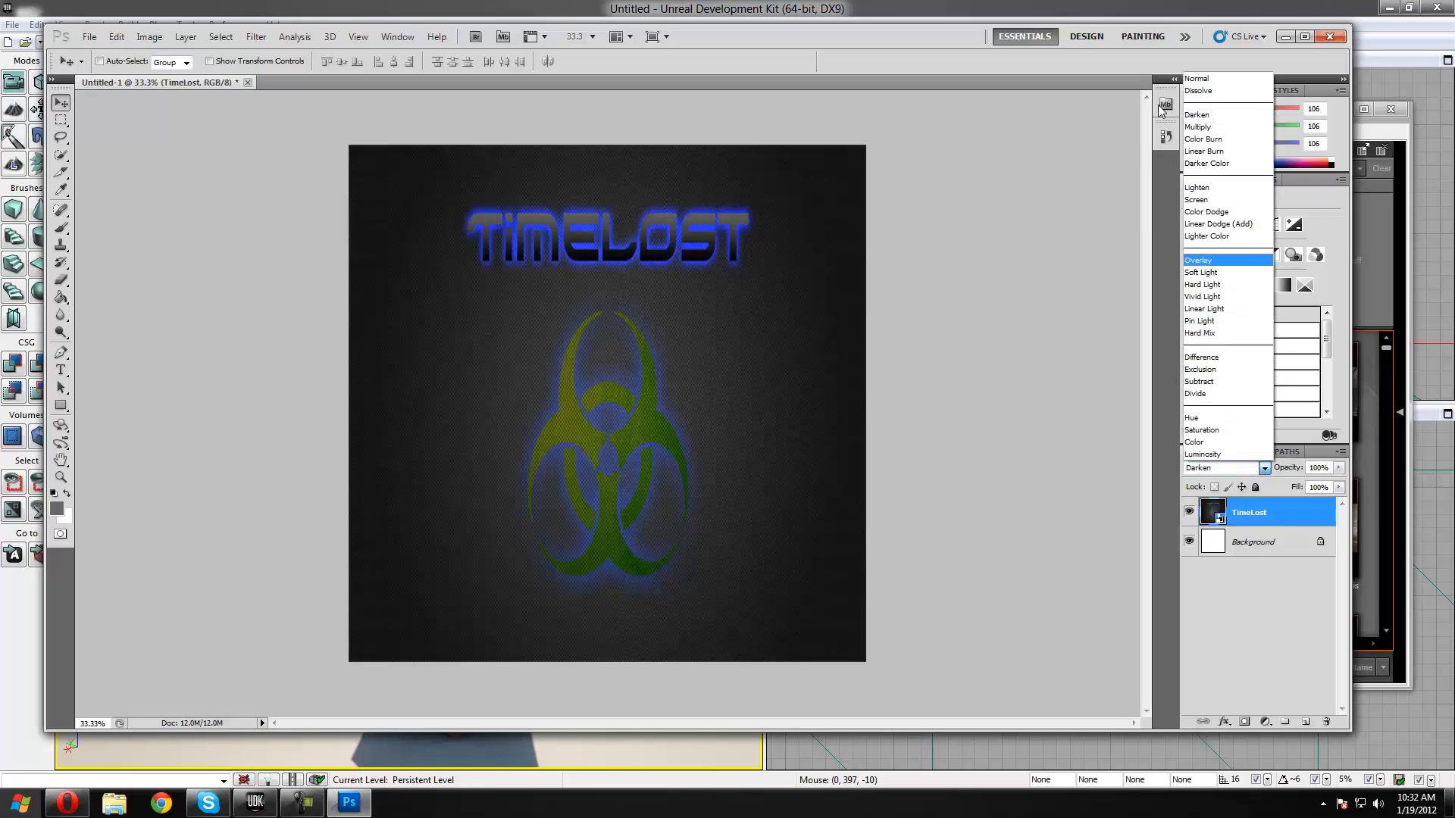
click(1203, 120)
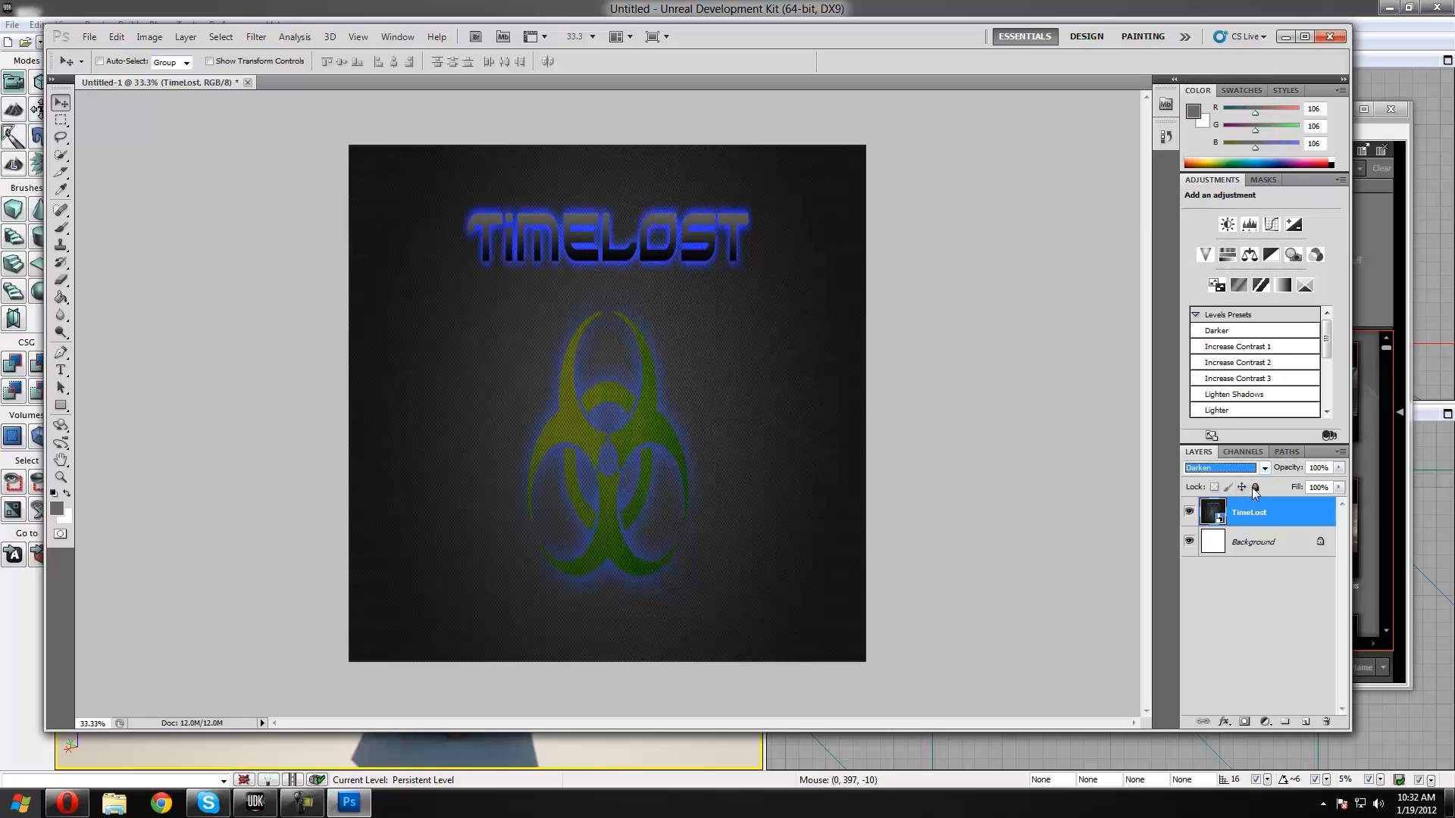
click(1236, 451)
click(1200, 454)
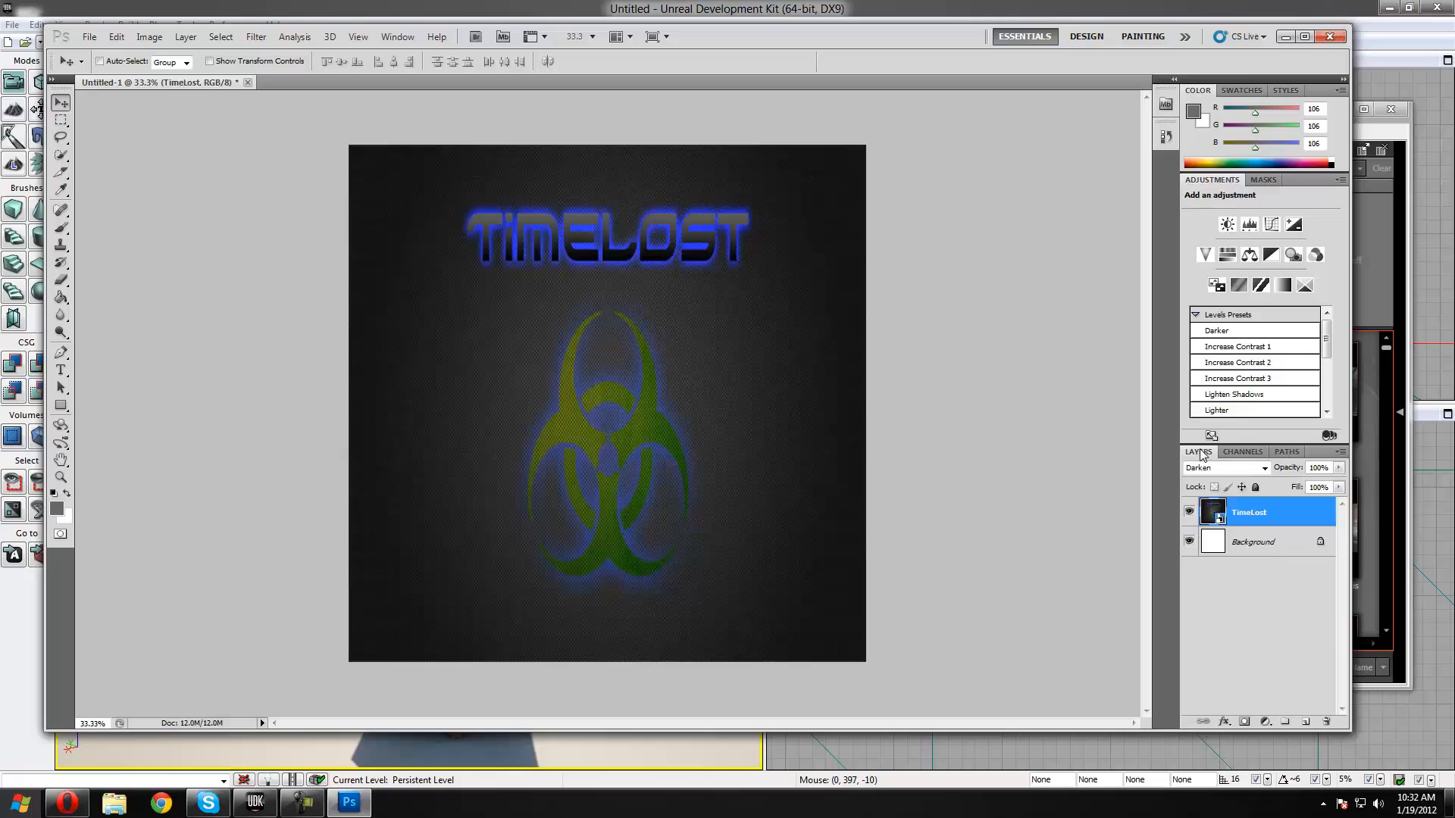
click(1280, 542)
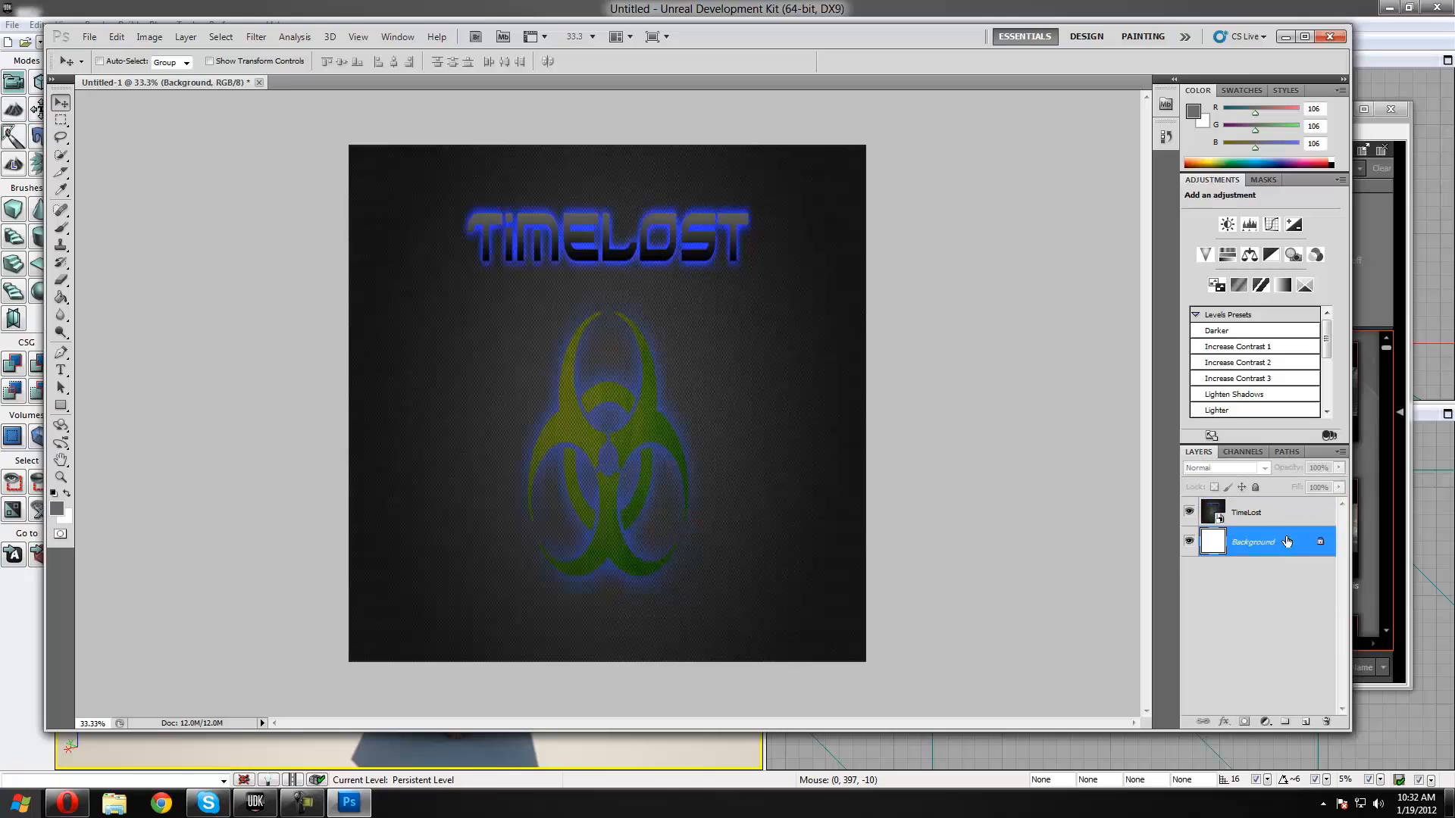
click(1246, 516)
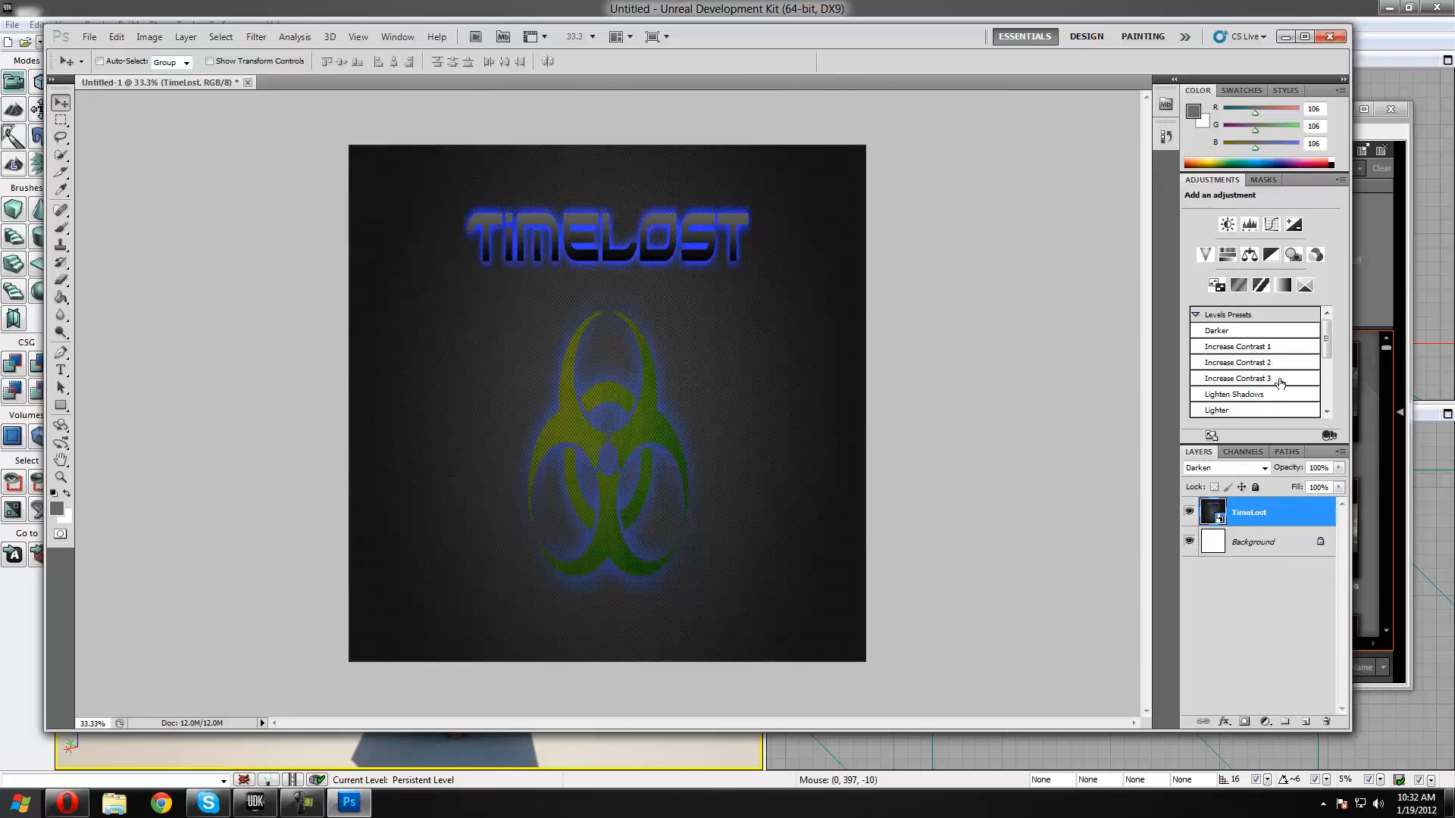
Try the Lighten and Darken blend modes on the TimeLost layer and return it to Normal
click(1265, 468)
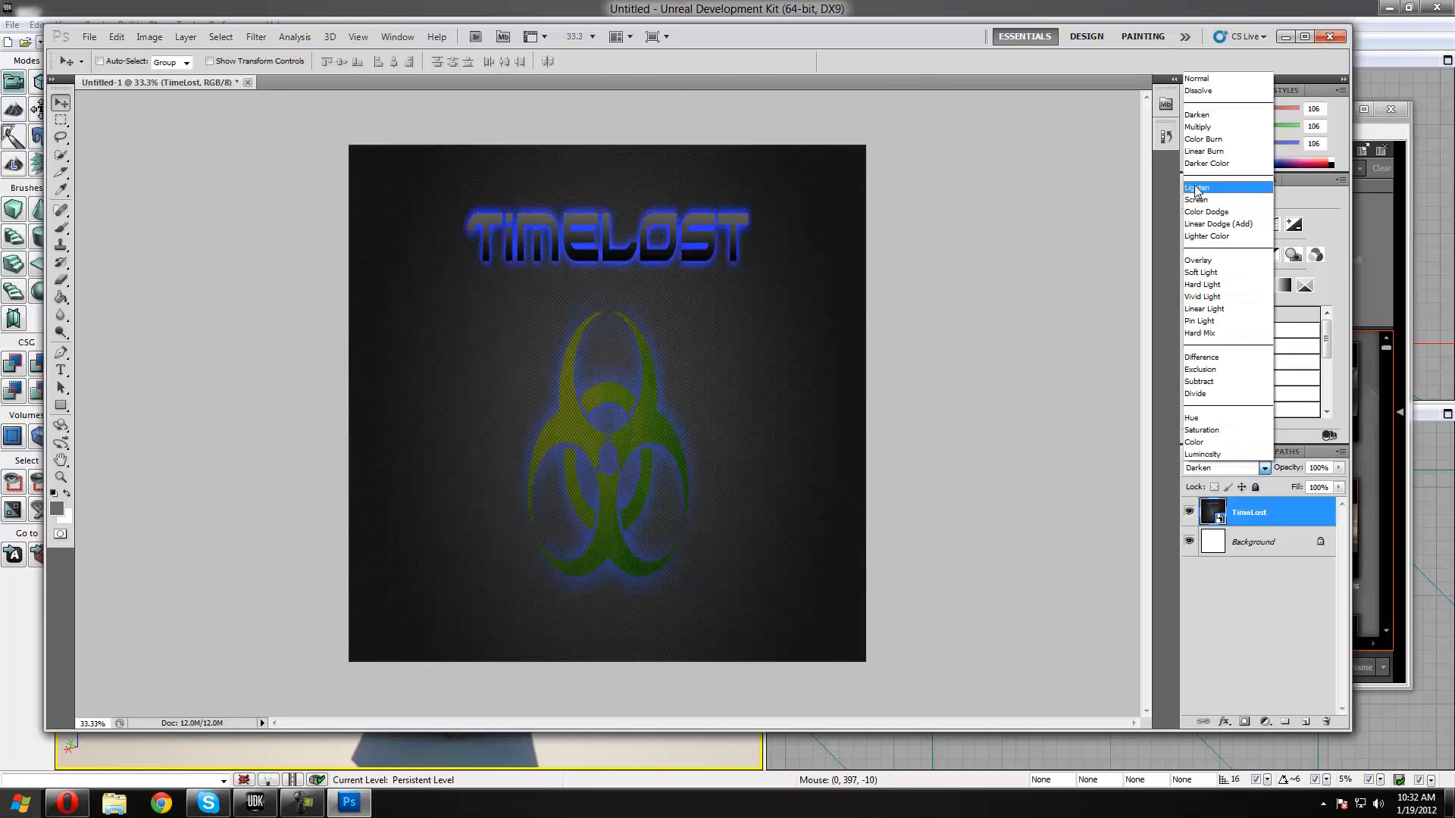
click(1197, 188)
click(1265, 468)
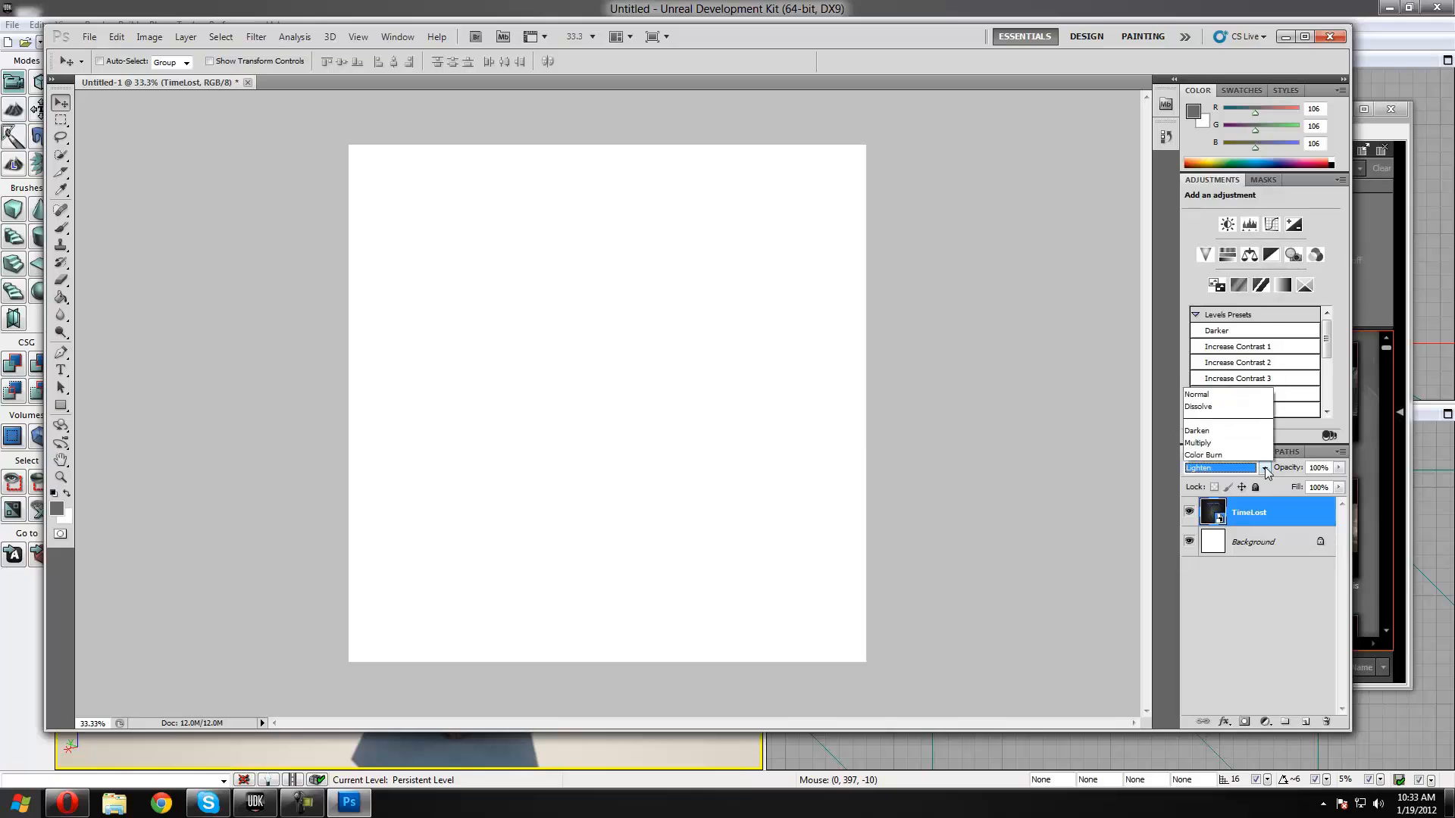
click(1243, 114)
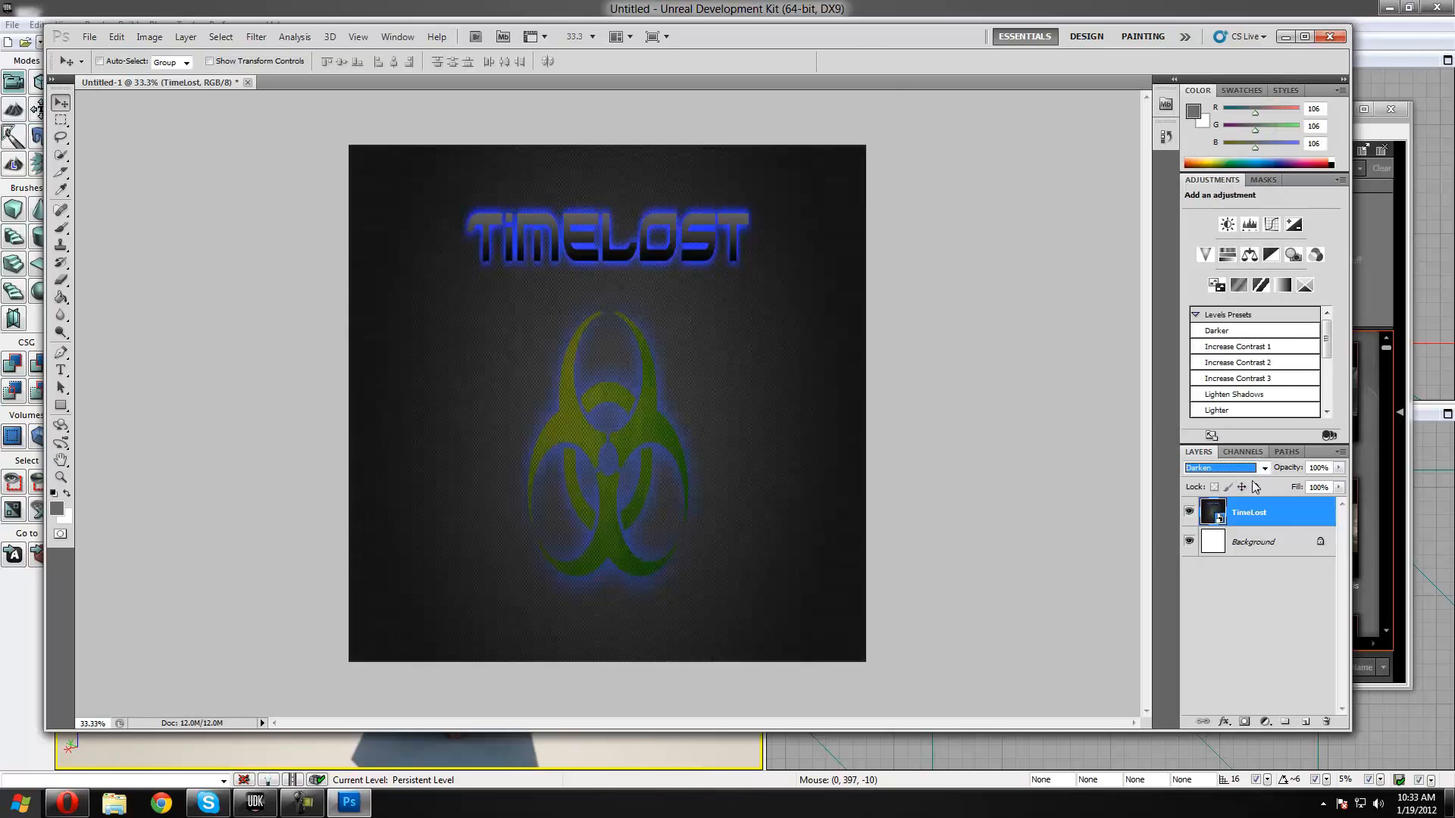
click(1265, 468)
click(1237, 79)
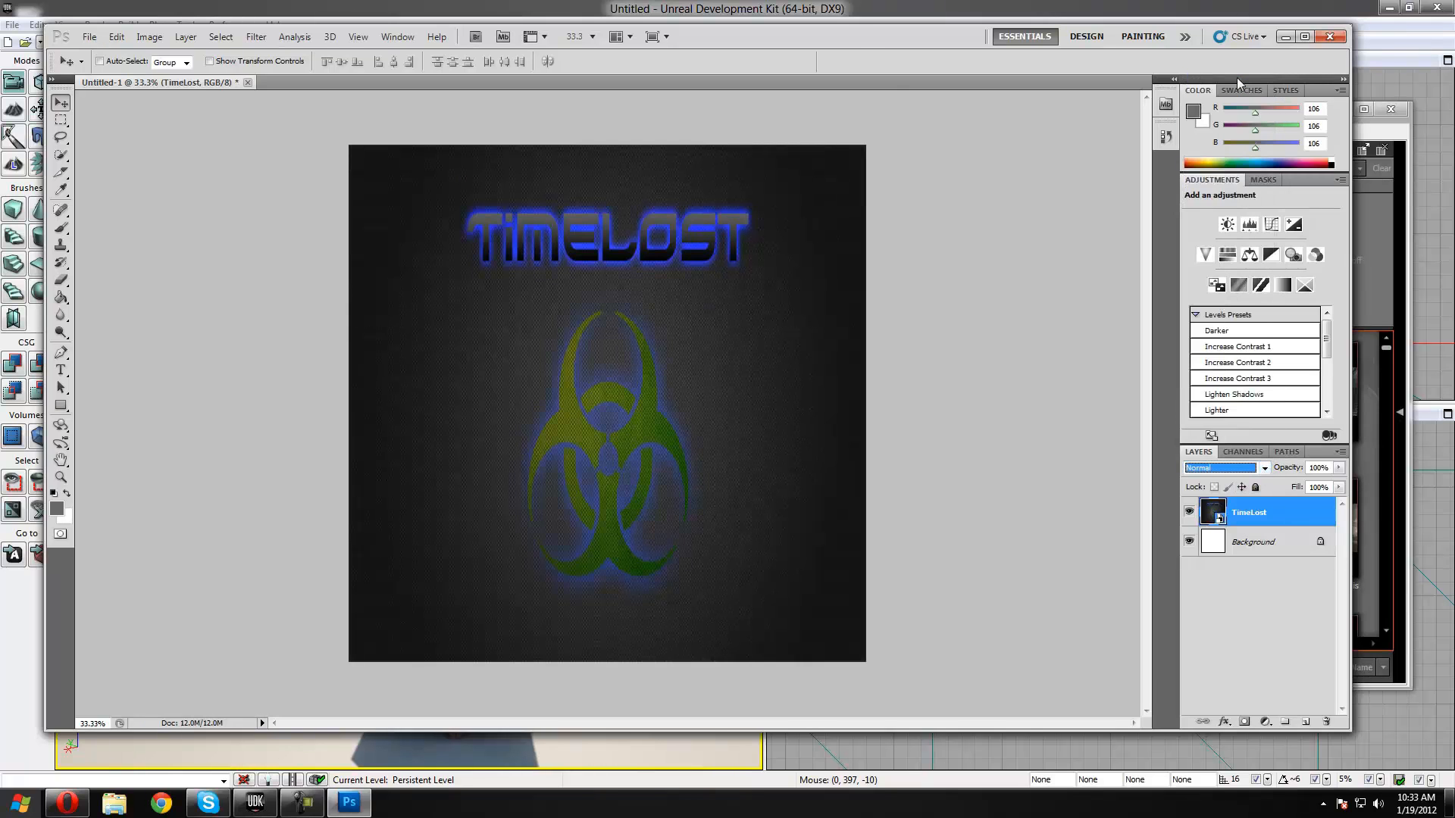
click(1263, 469)
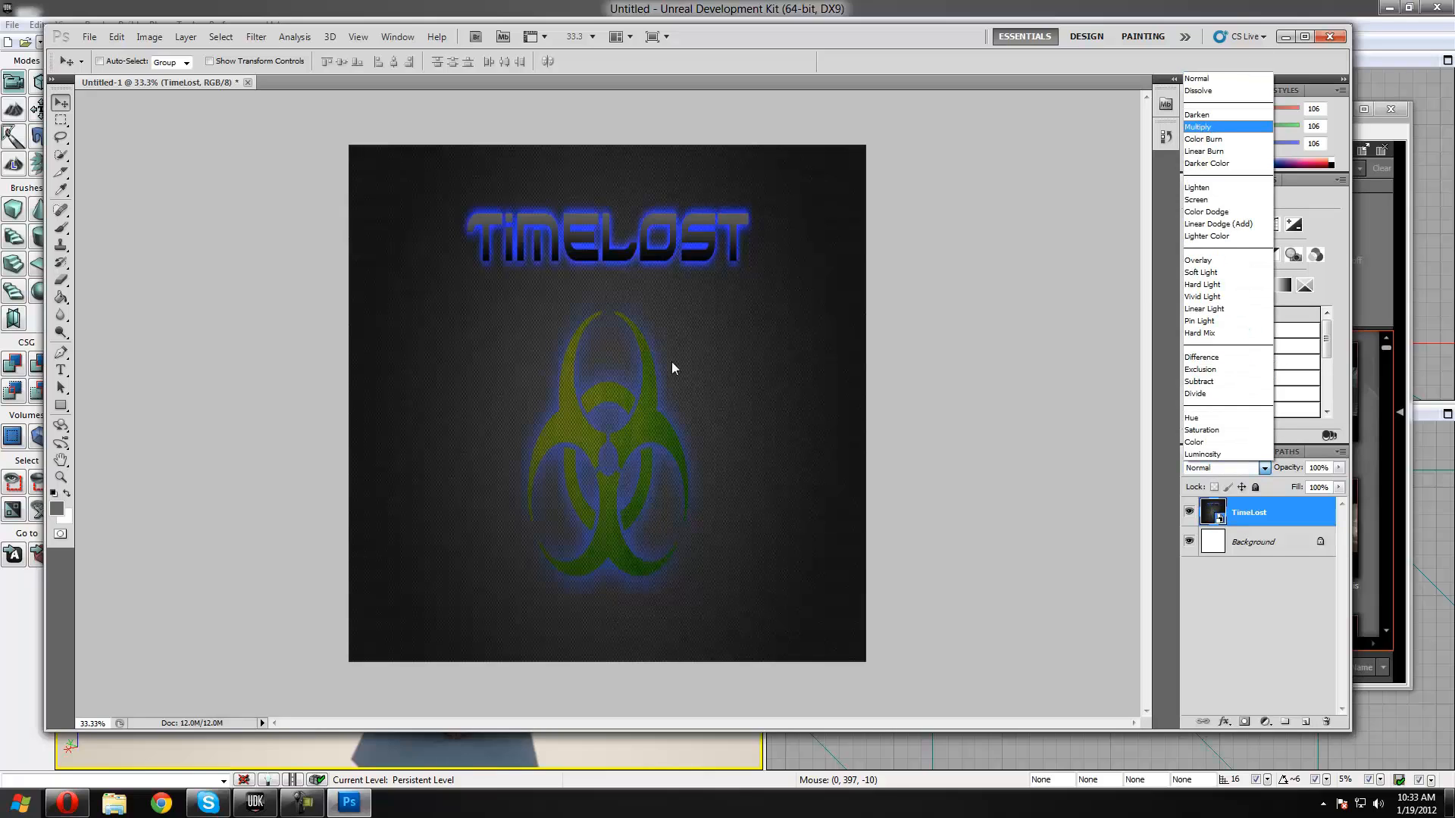
key(Escape)
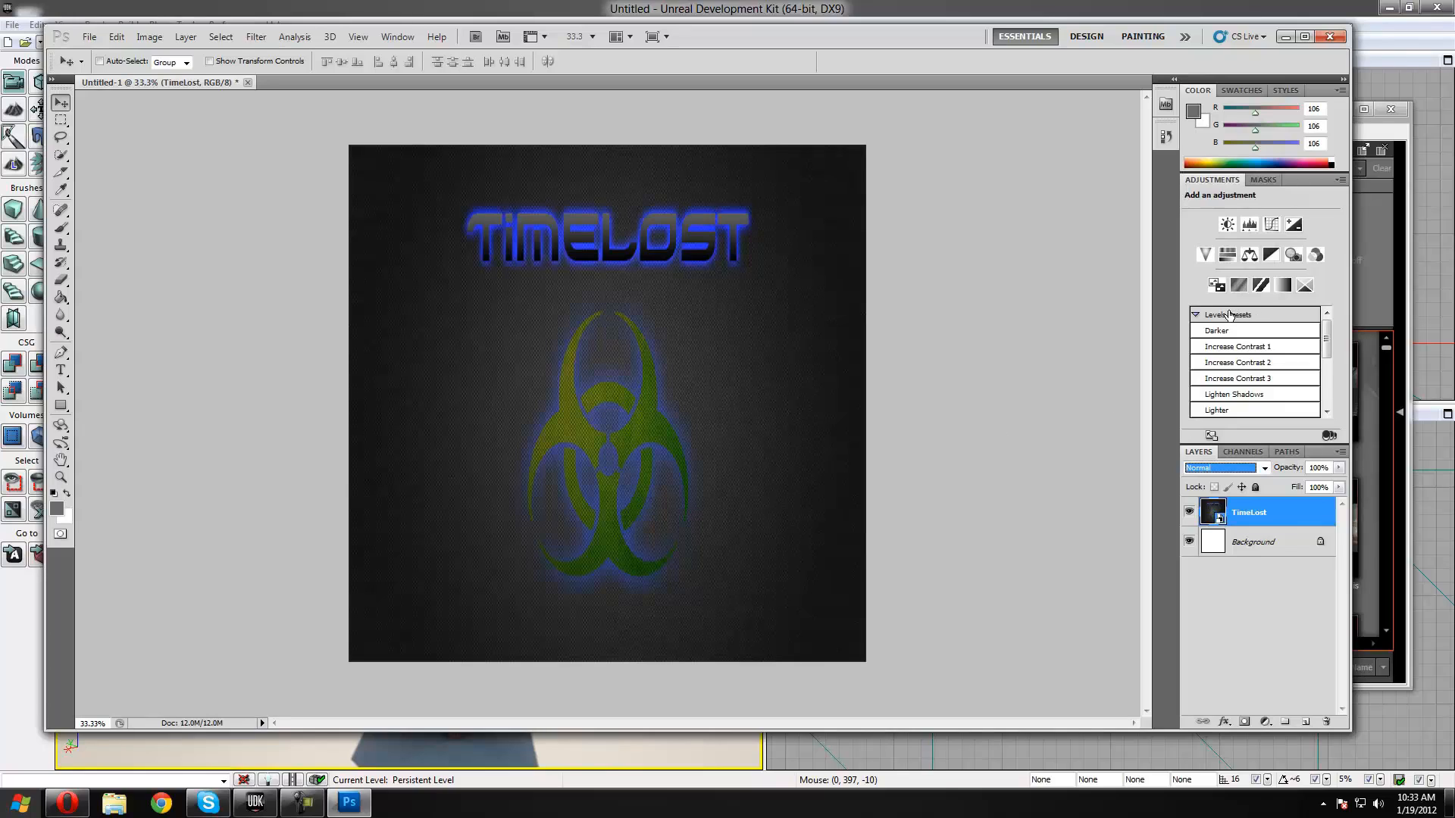
click(1195, 314)
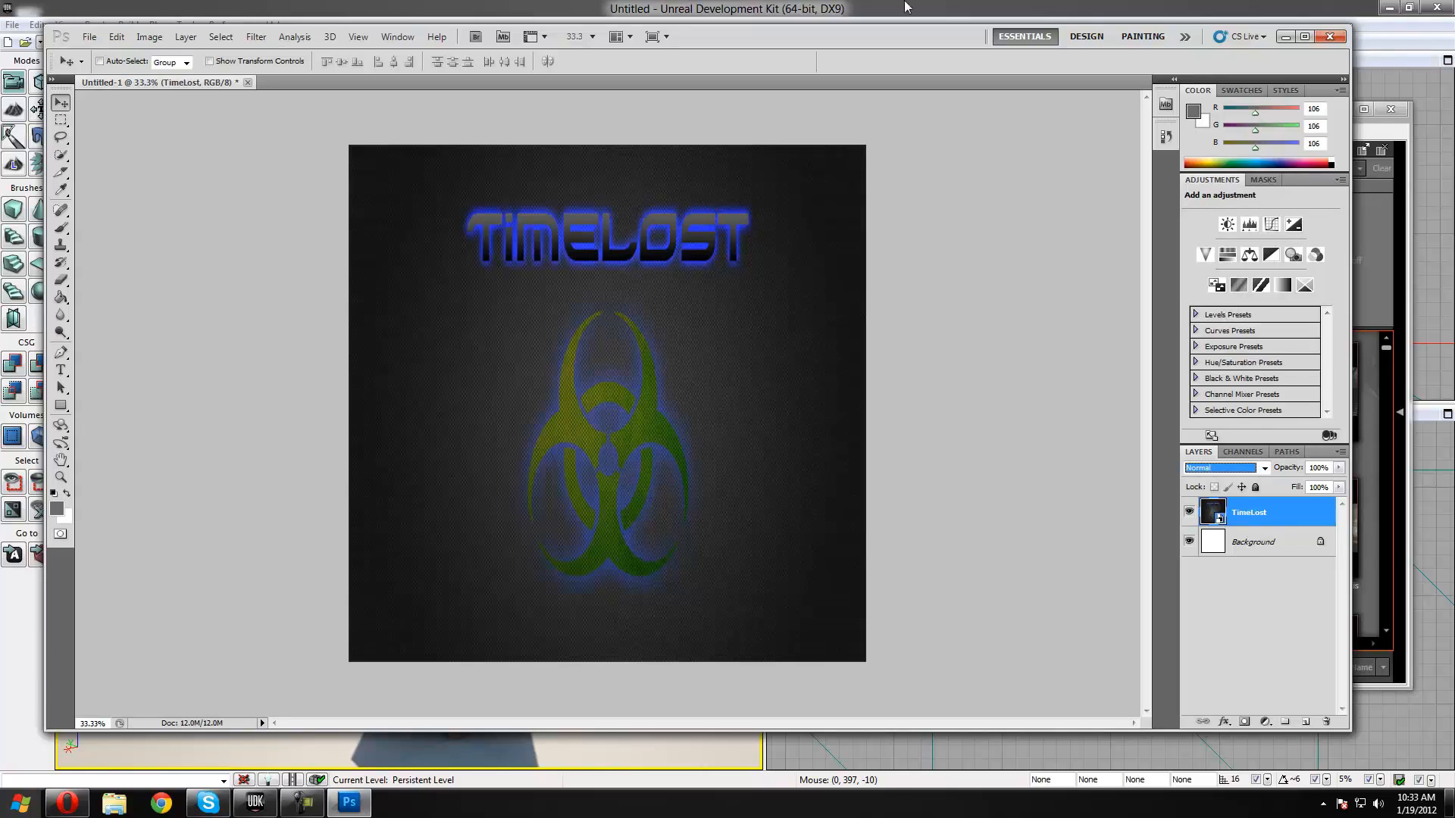
Switch to Unreal Development Kit and import the MaterialTest PNG from the Desktop into the Textures package
click(1284, 38)
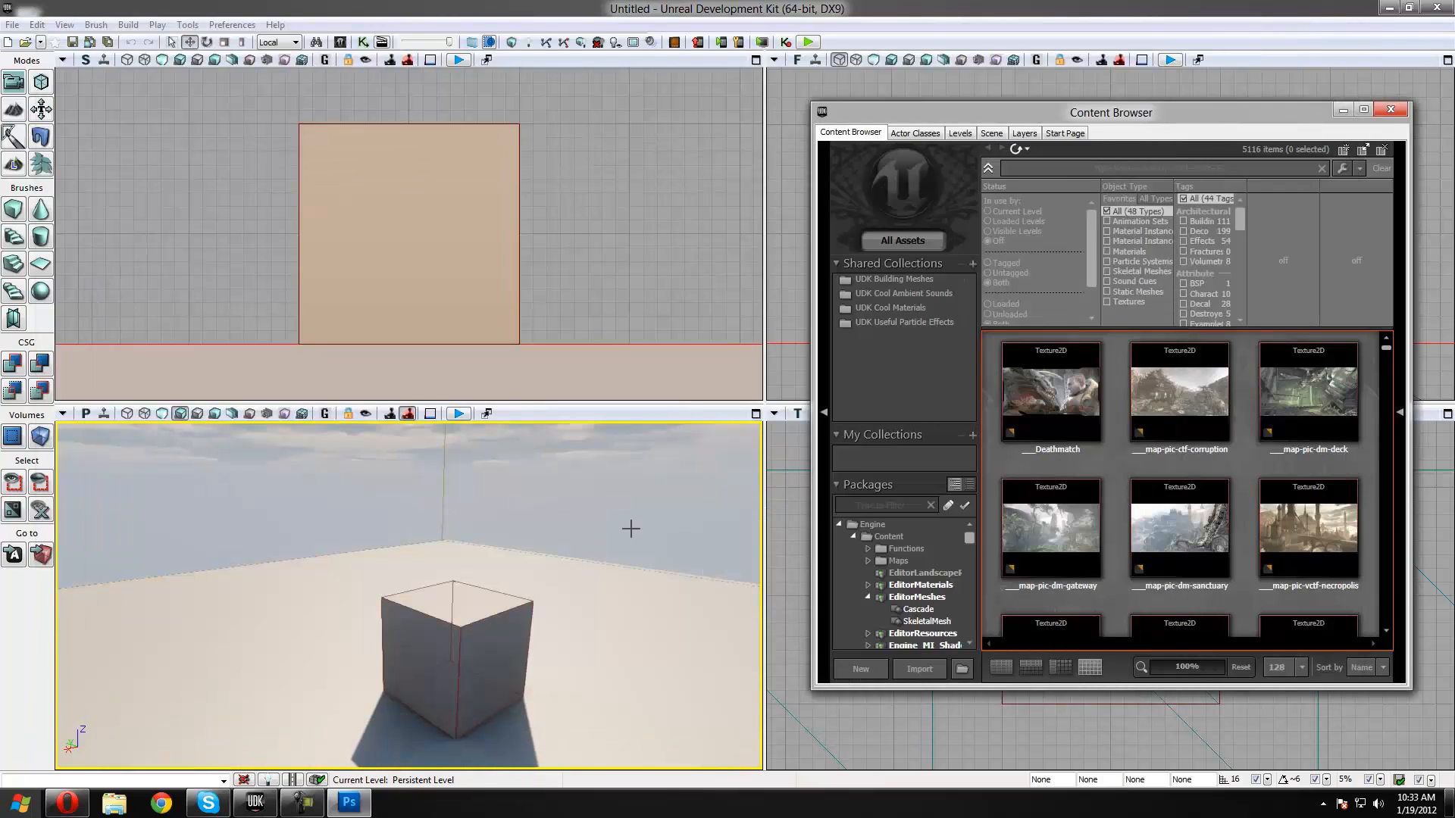
drag(575, 546, 559, 512)
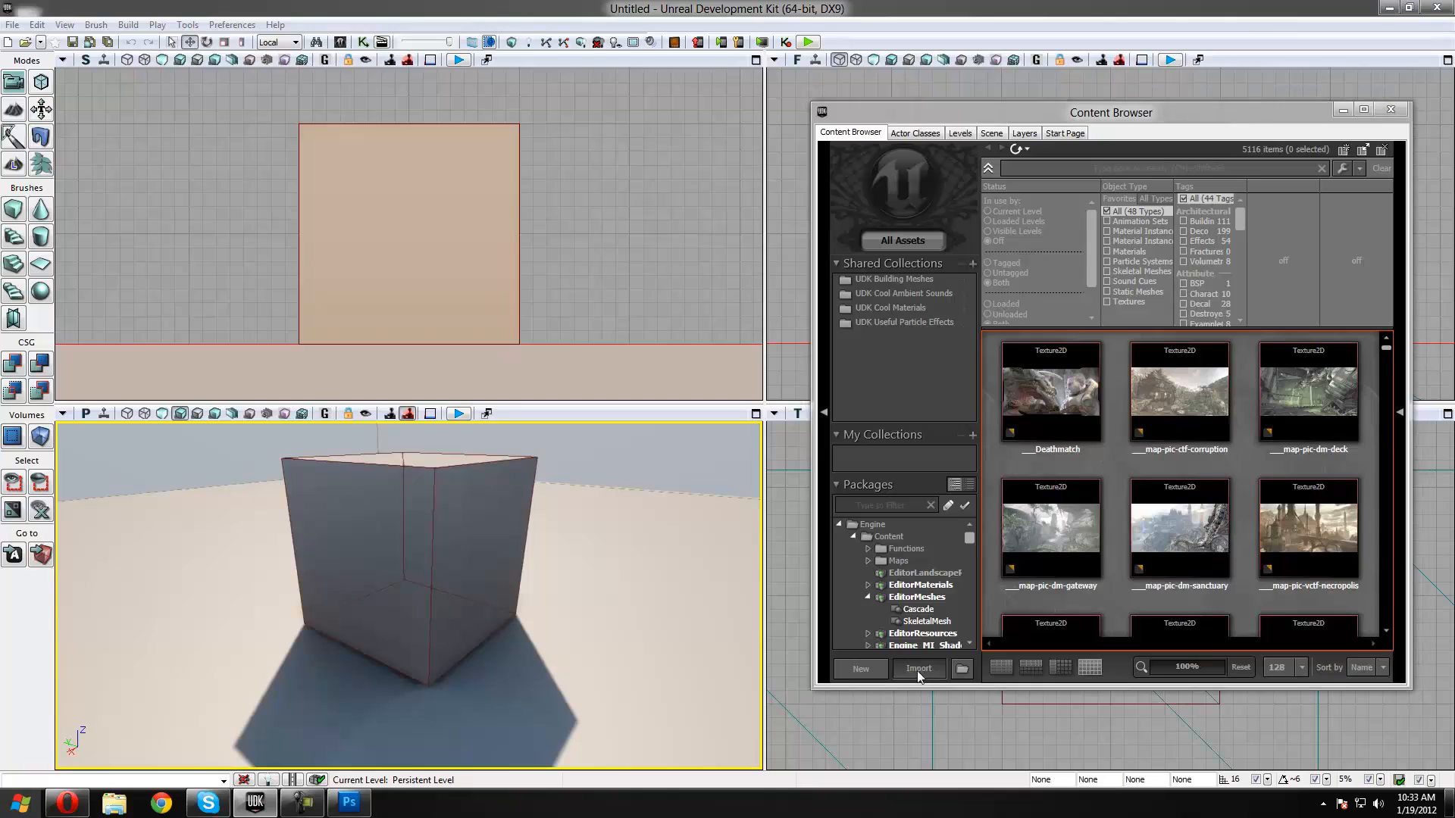
click(917, 668)
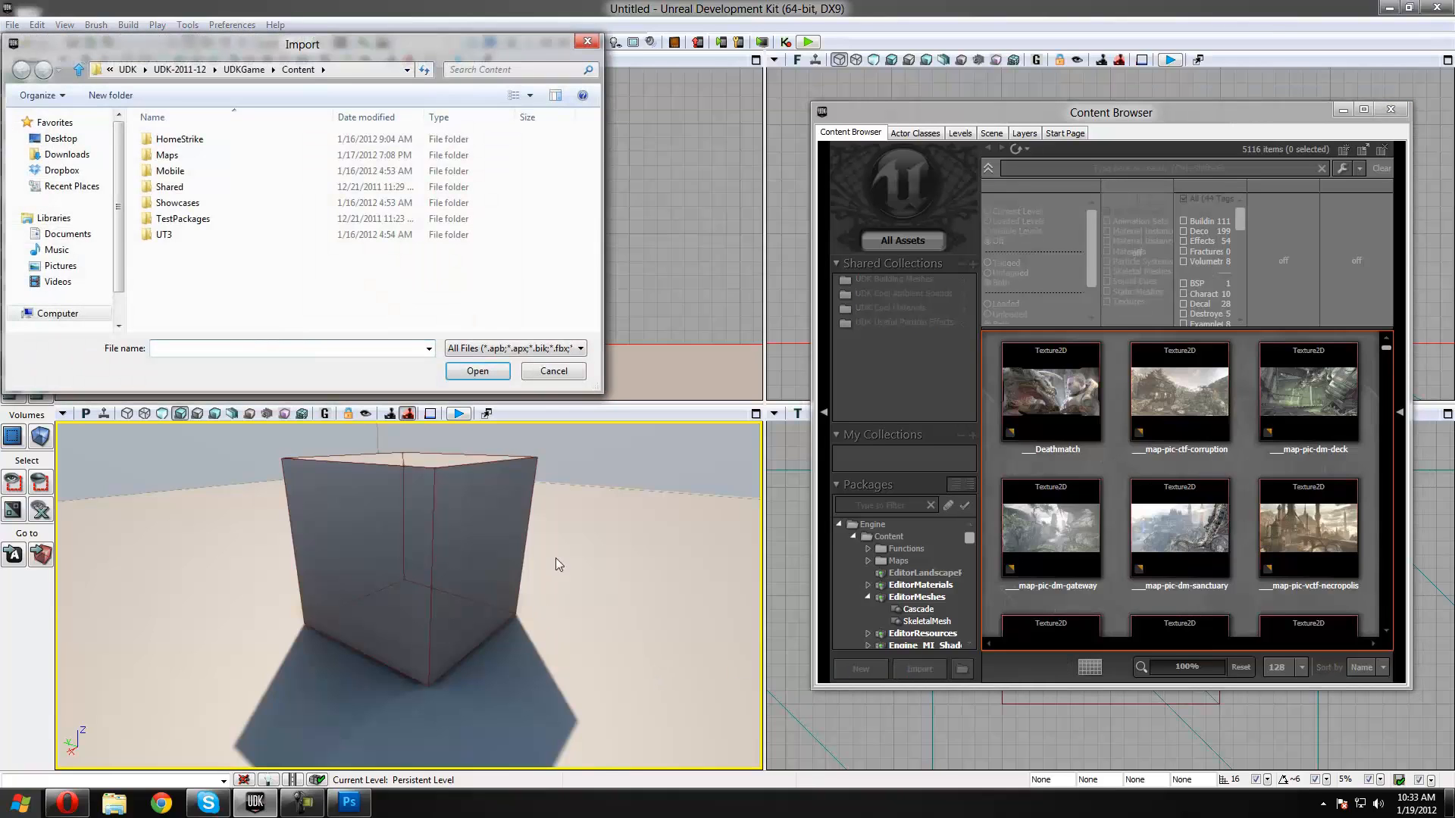
click(67, 141)
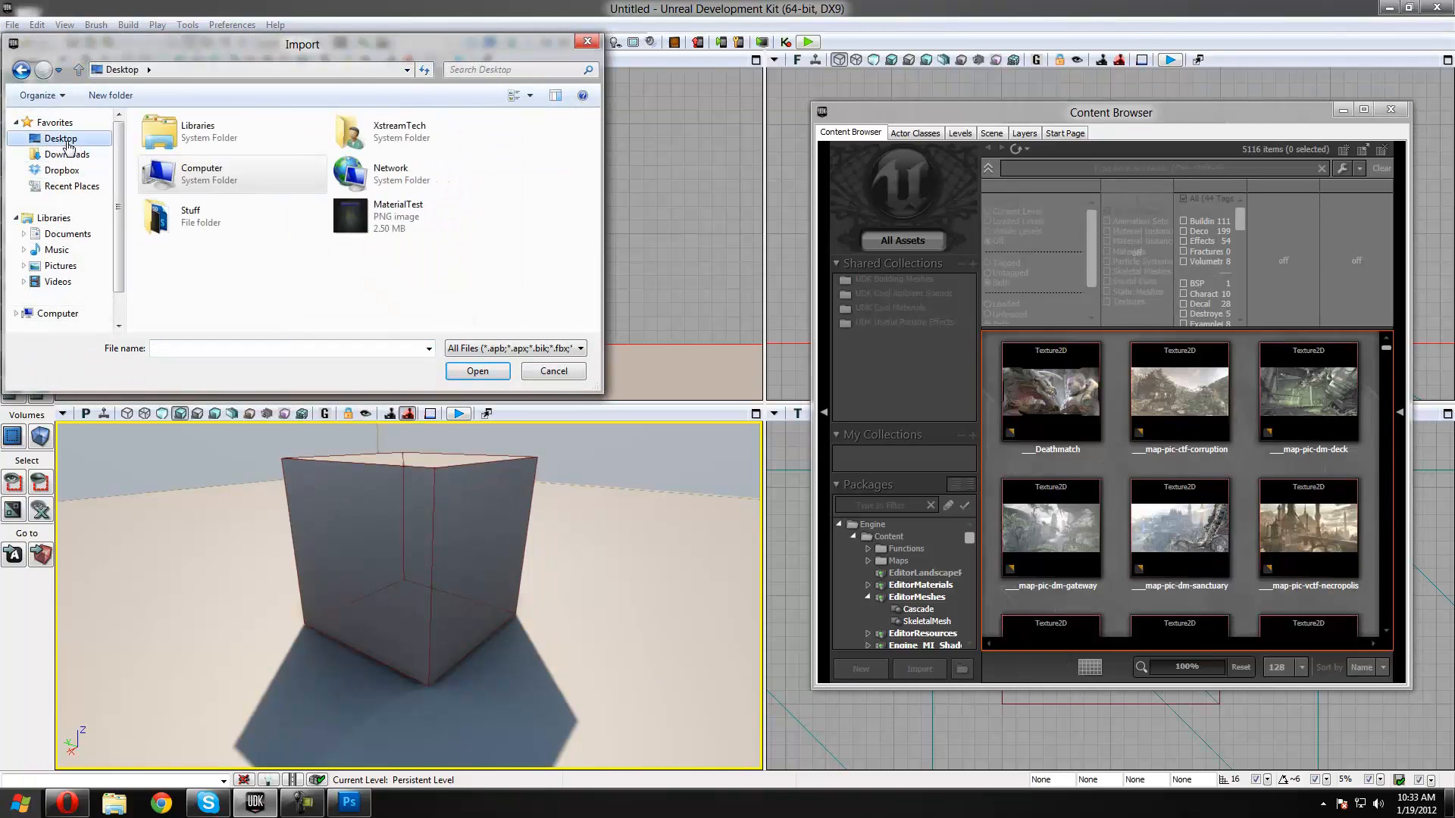
click(437, 229)
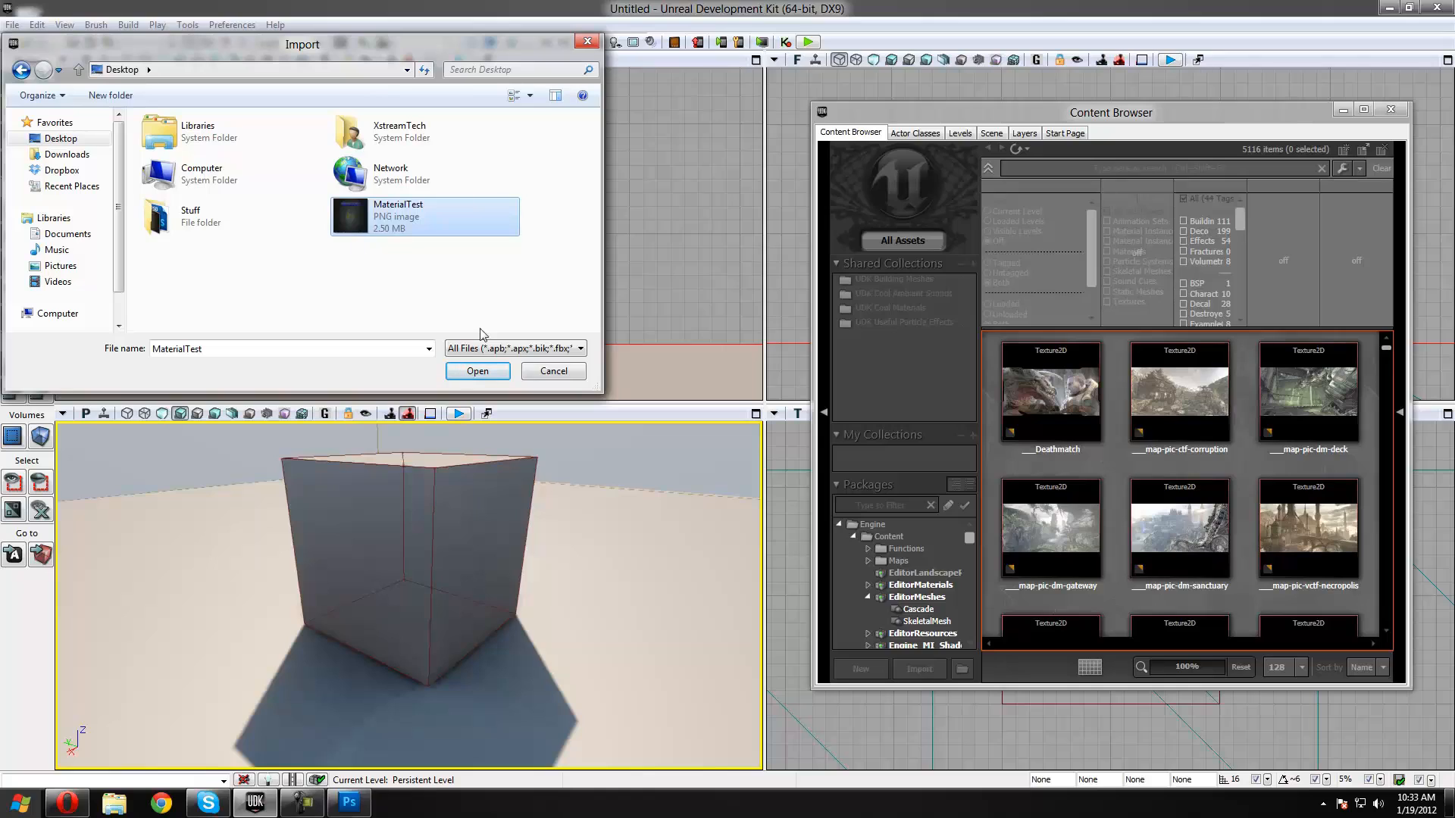
click(478, 372)
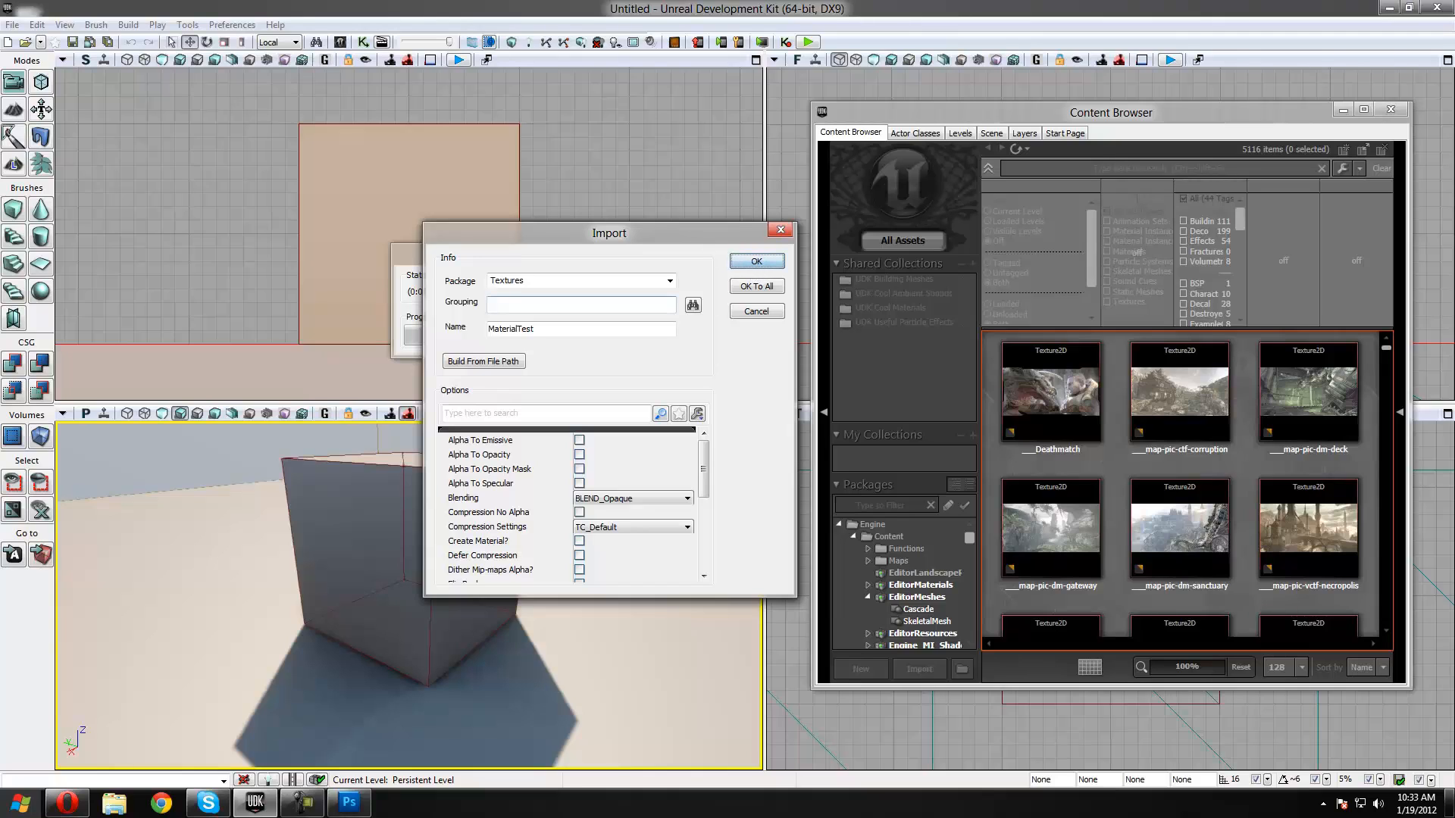
click(757, 260)
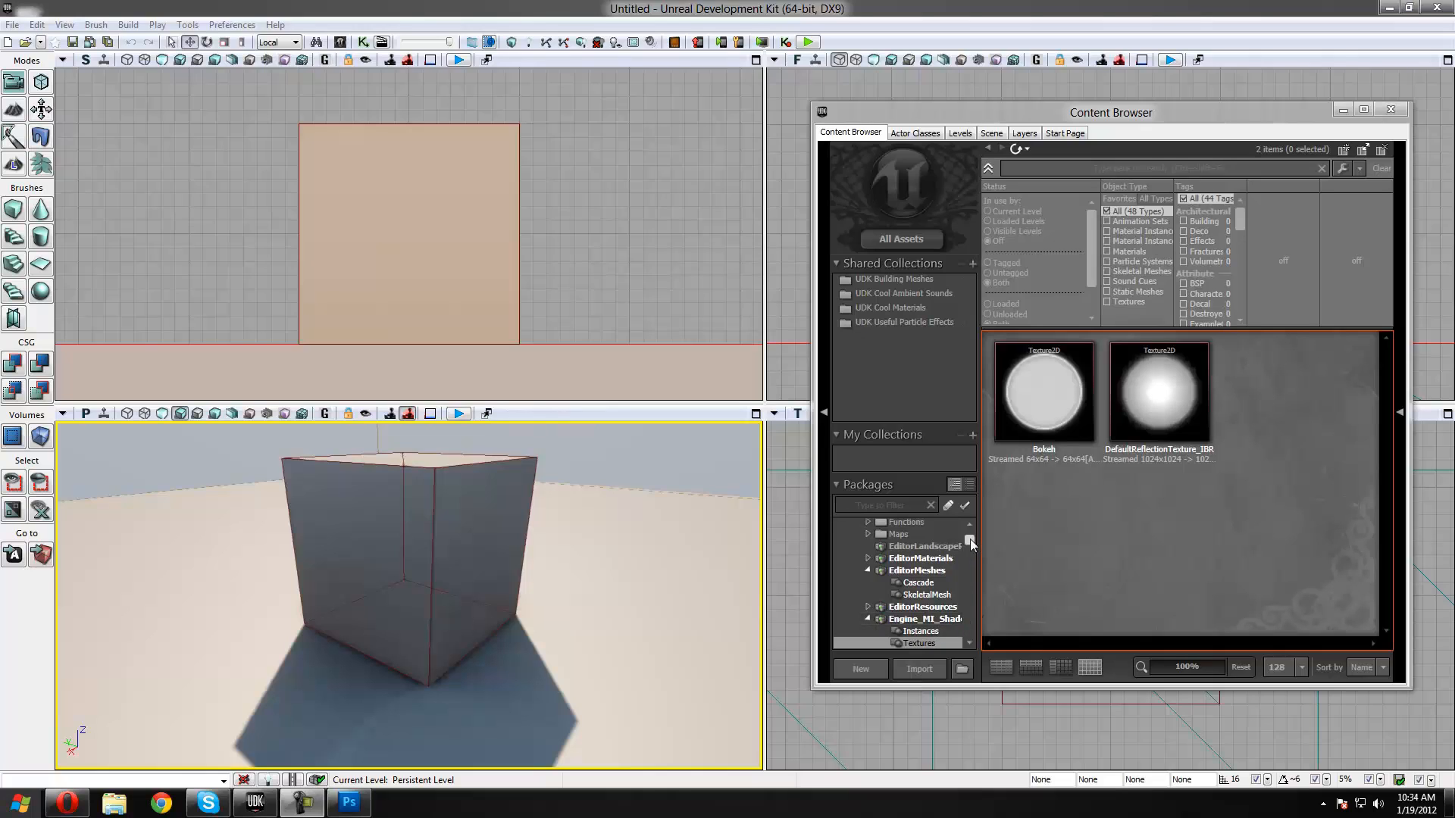
Create a new material named MaterialTest_Mat from the MaterialTest texture in the Textures package under NewPackages
drag(970, 539, 969, 614)
click(897, 632)
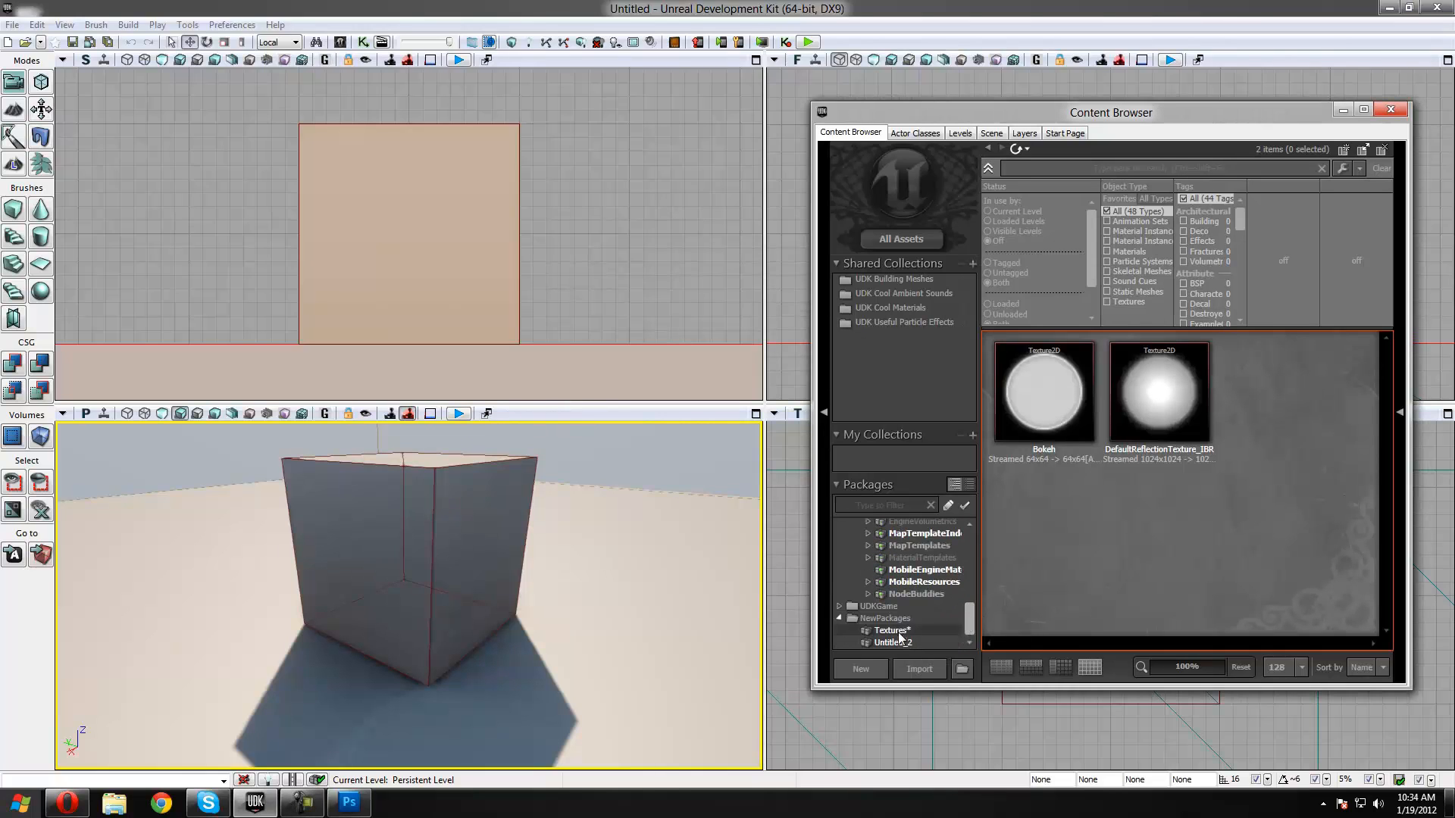
click(1066, 389)
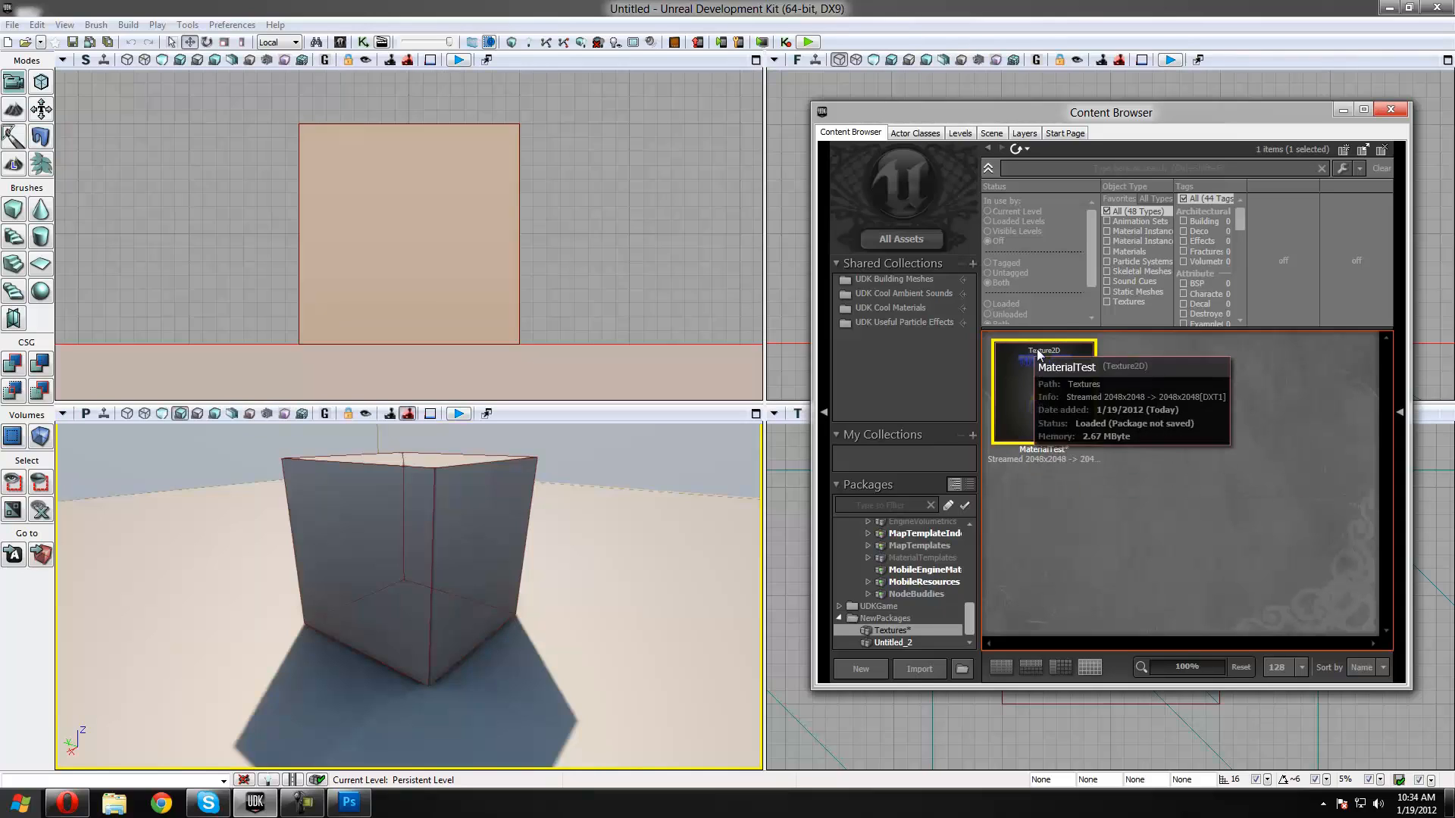
right_click(1032, 380)
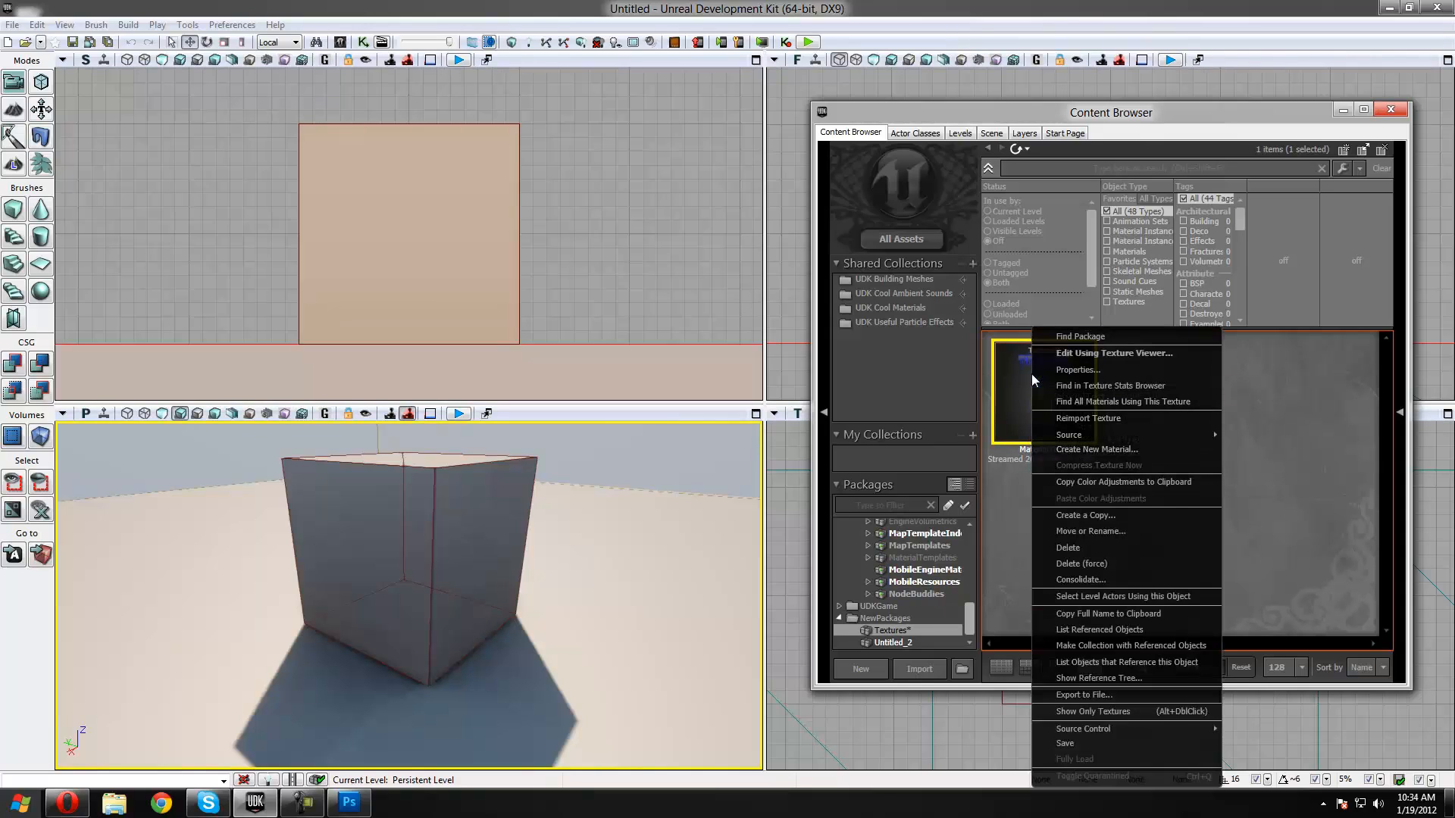
click(1116, 453)
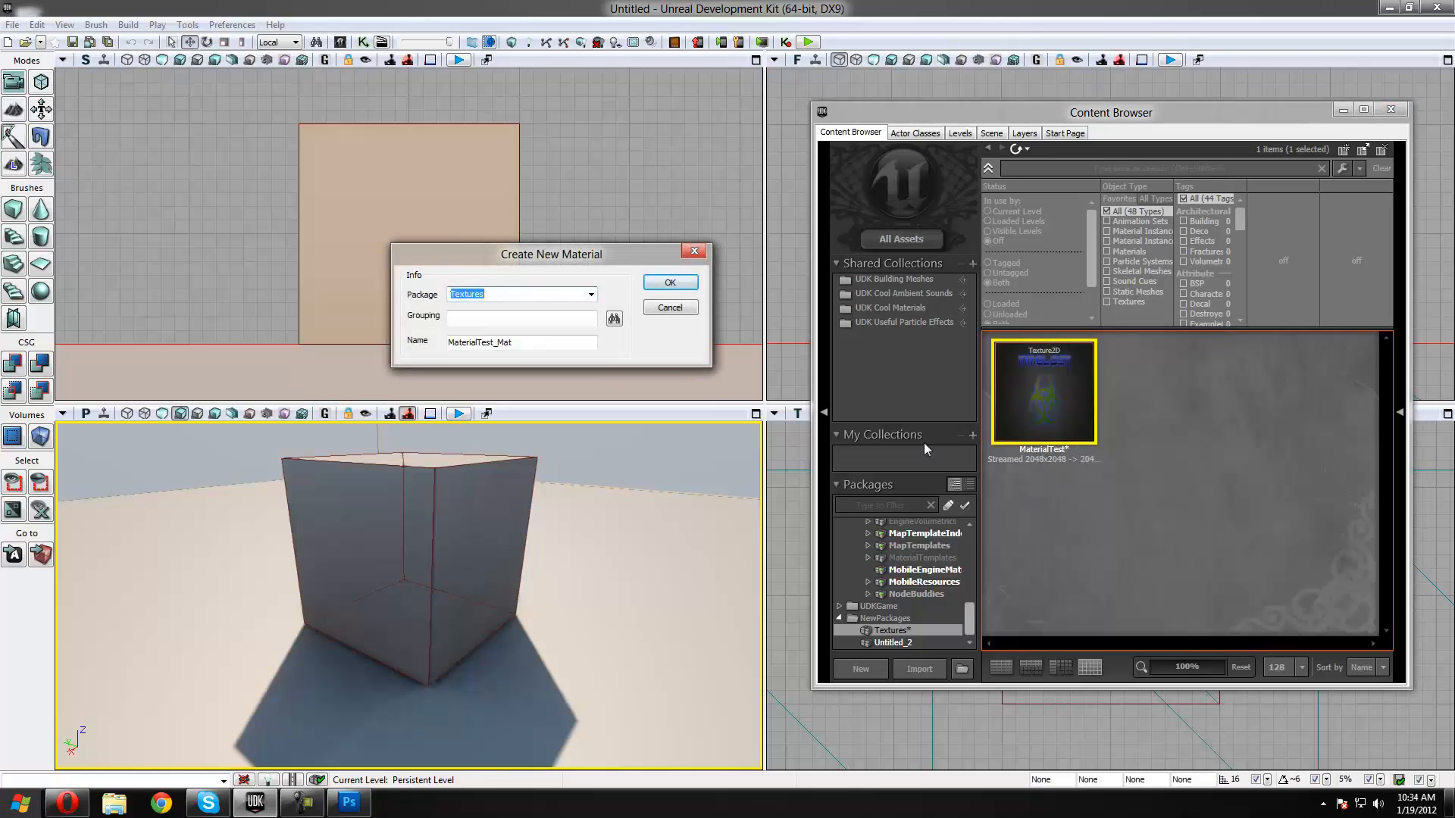
key(Return)
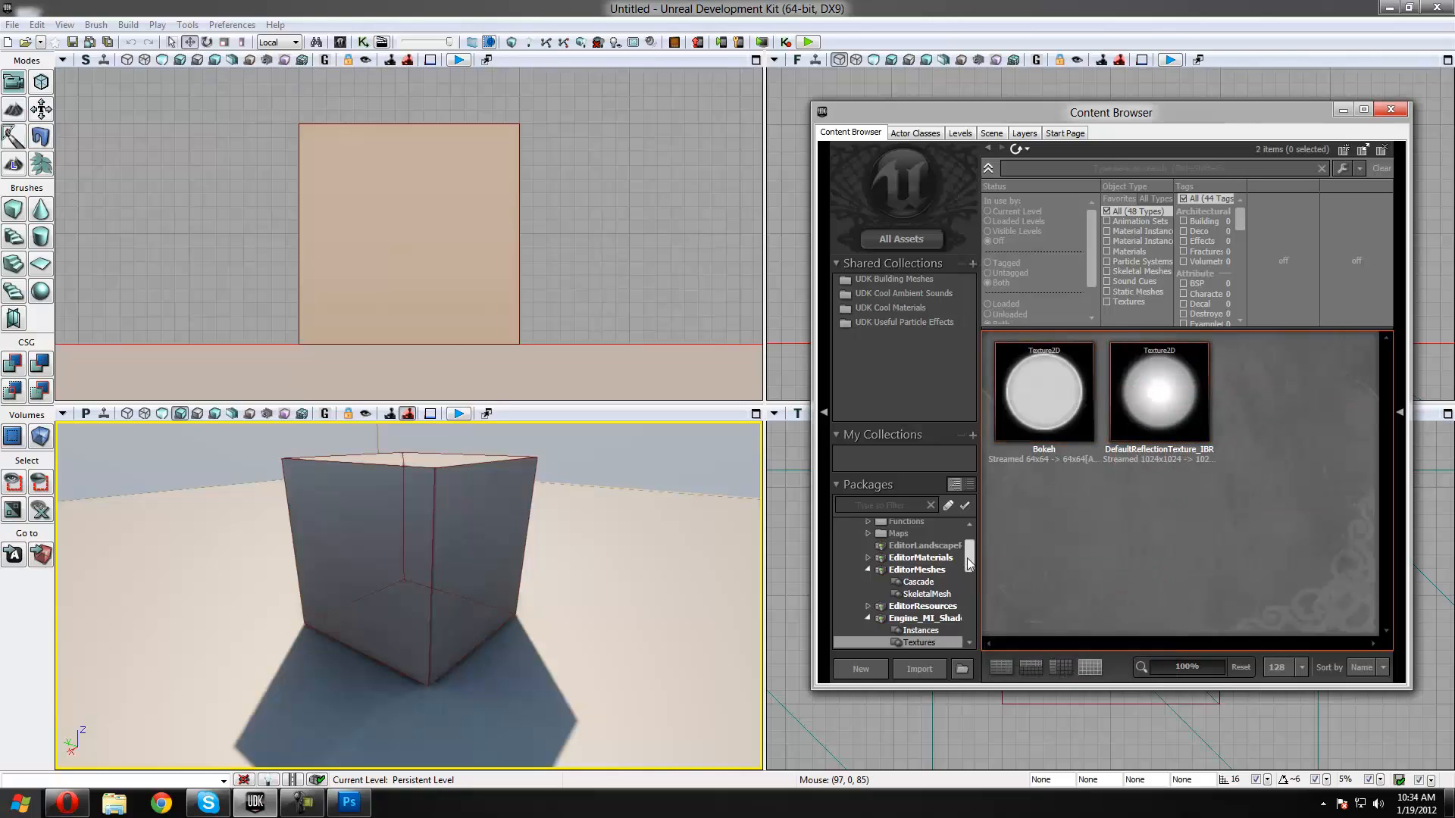
Open MaterialTest_Mat from the Textures package under NewPackages in the Material Editor
drag(970, 561, 969, 631)
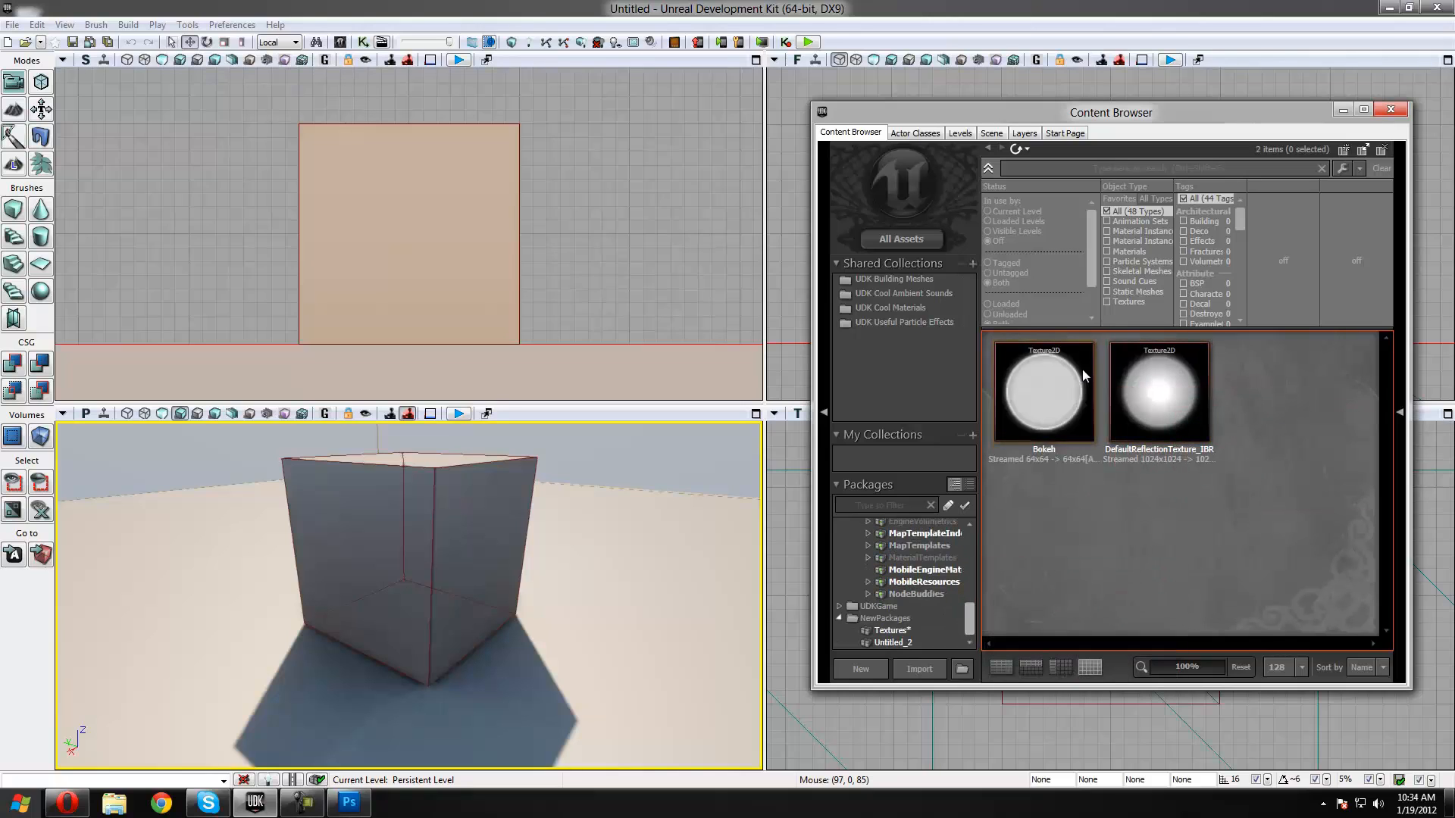
click(890, 632)
click(1134, 400)
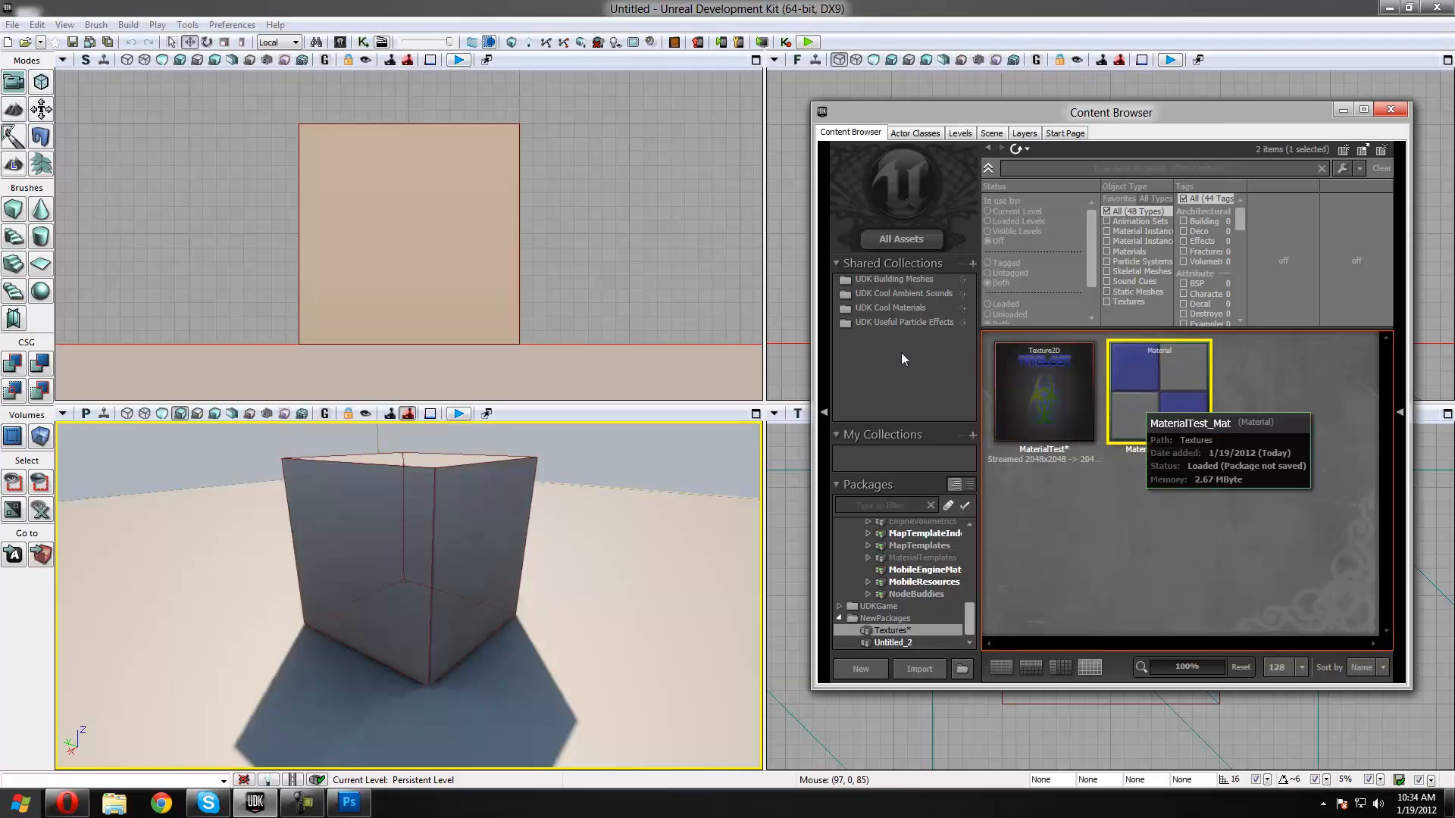
right_click(1165, 383)
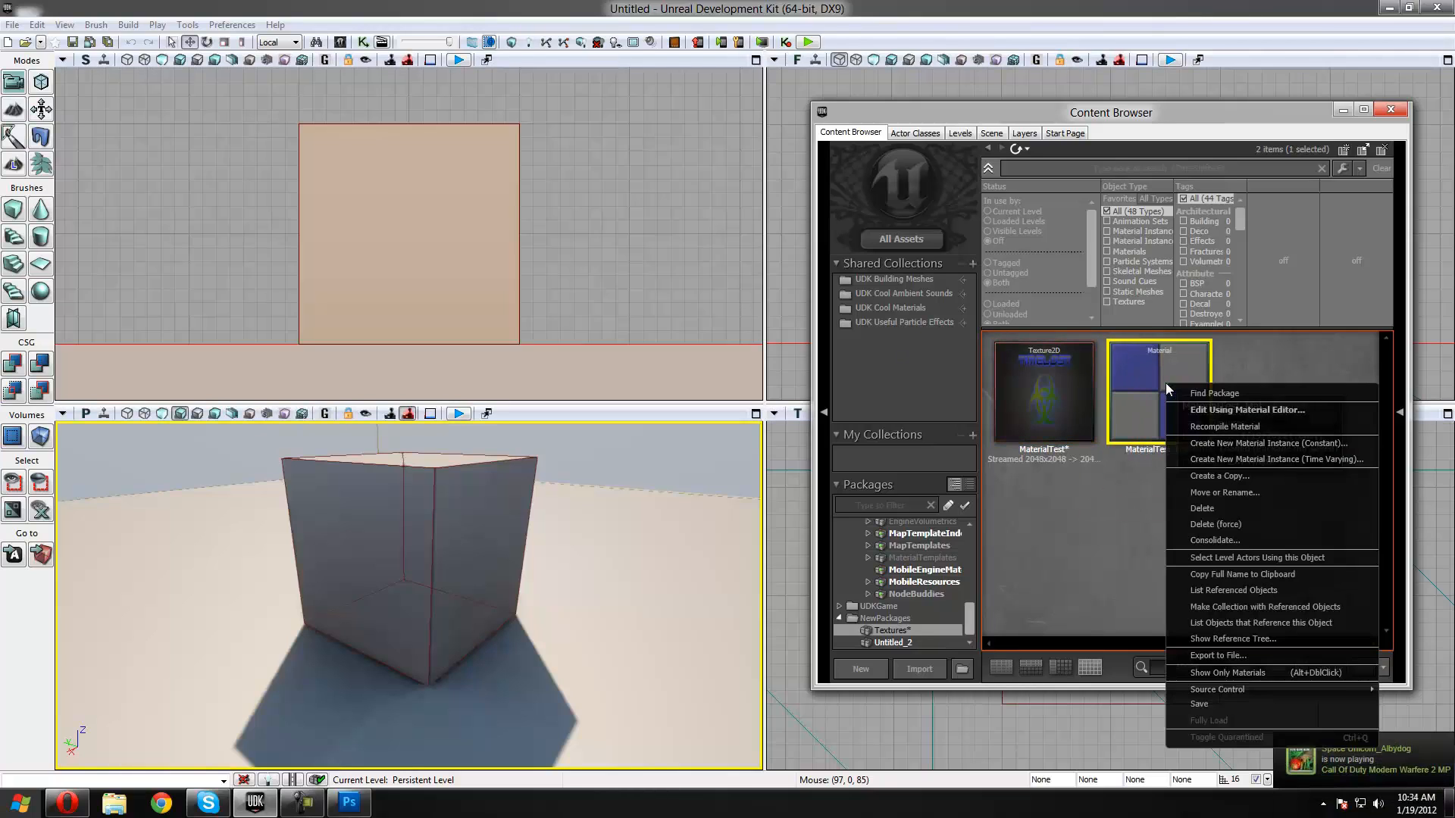
click(1197, 409)
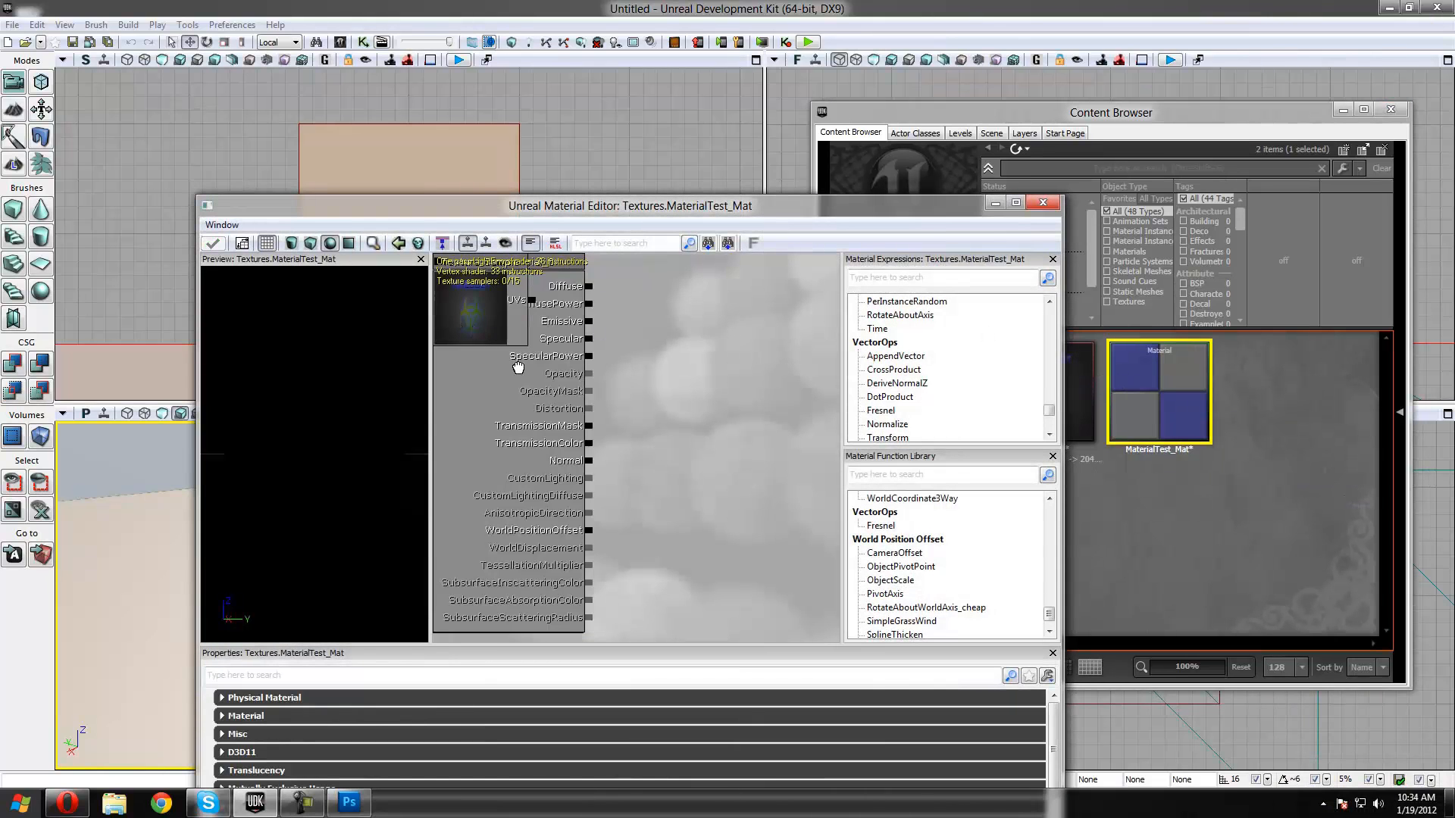
Connect the texture sample to the material's Diffuse input, apply the change, and close the Material Editor
drag(453, 325, 574, 394)
click(639, 362)
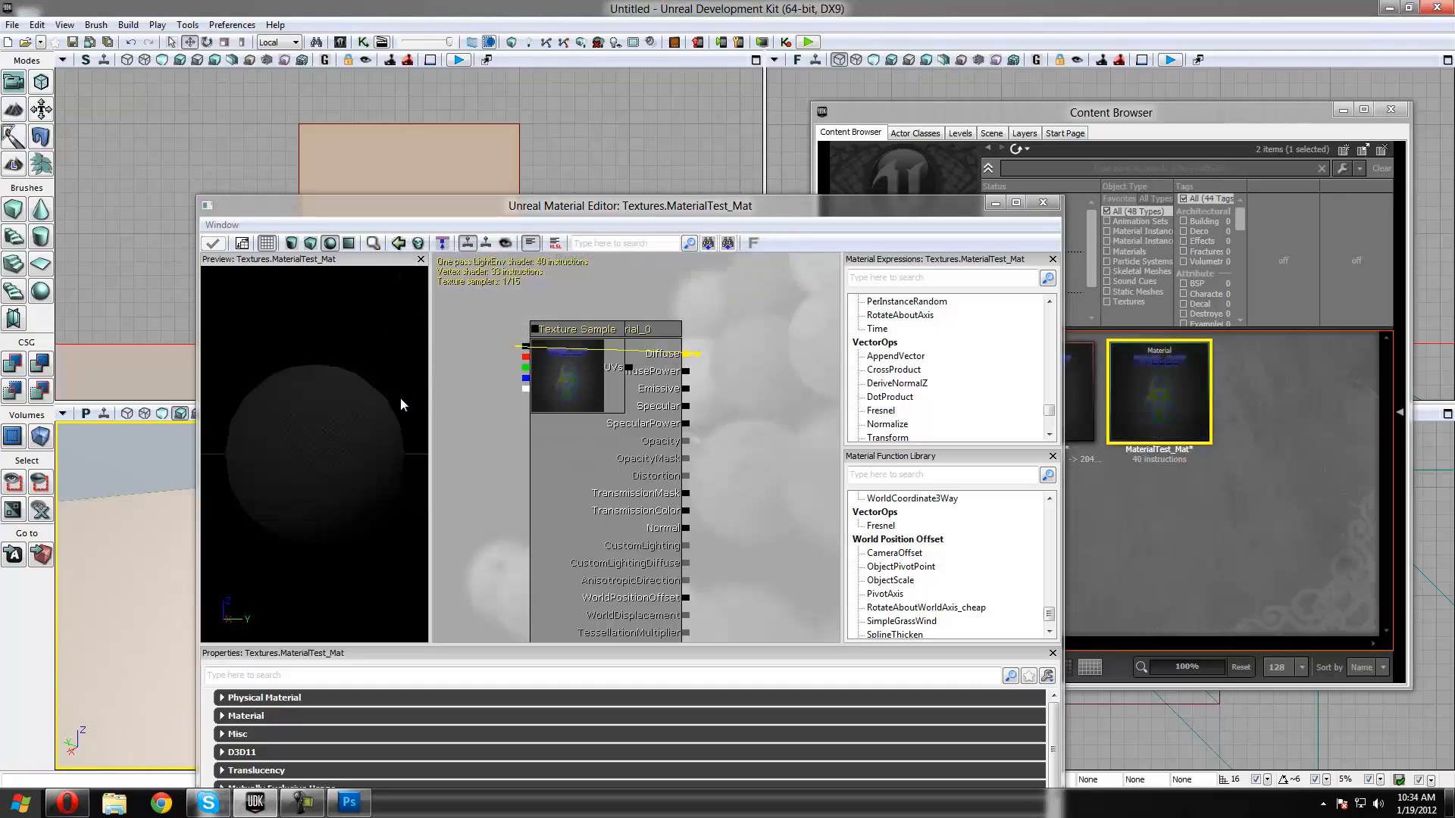
mouse_move(1169, 403)
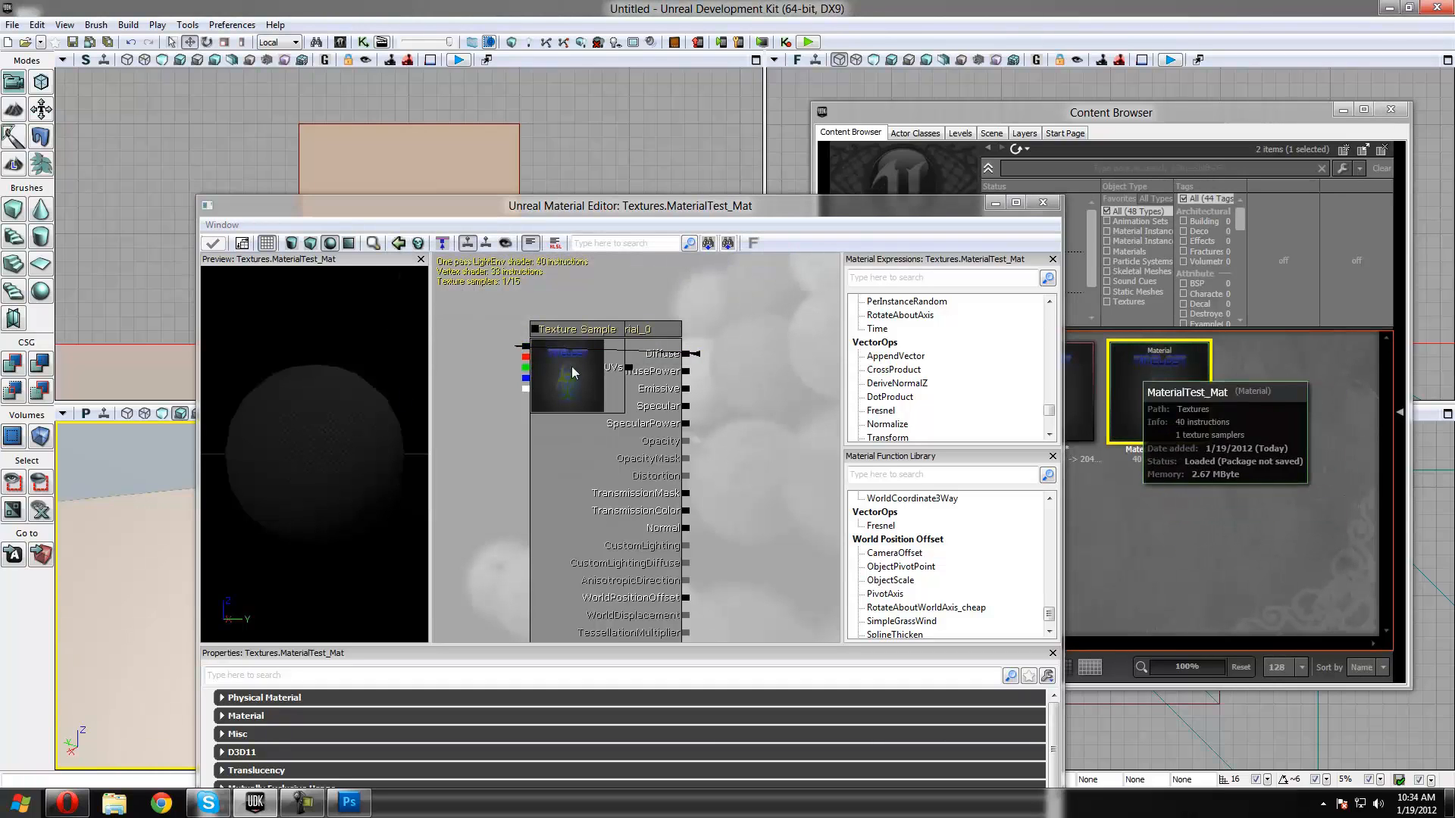
drag(289, 389, 216, 355)
click(1044, 203)
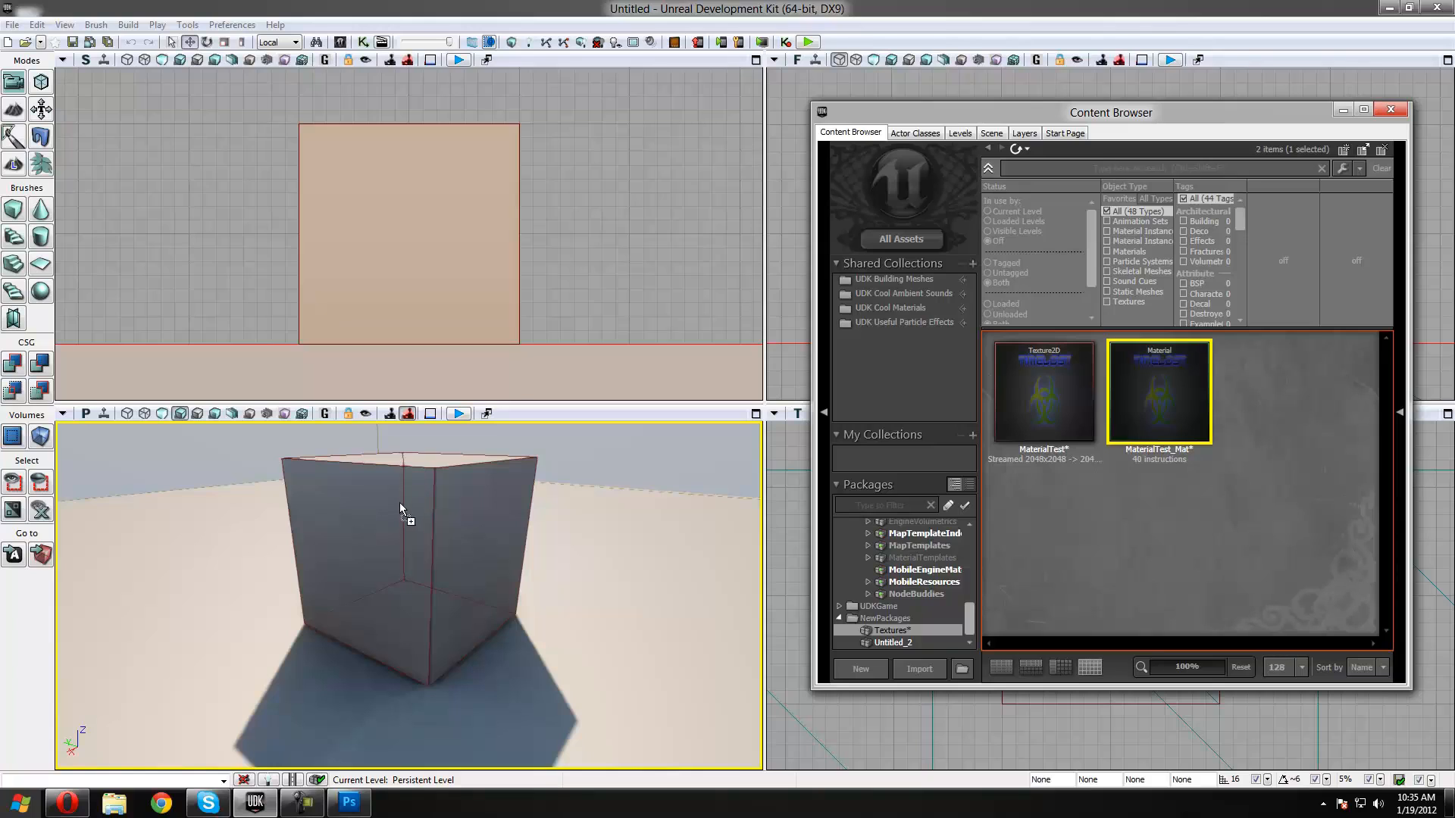
Apply MaterialTest_Mat to the cube and play the level in the perspective viewport to view the textured face up close
drag(388, 501, 386, 501)
right_drag(380, 502, 425, 502)
mouse_move(424, 501)
mouse_down()
mouse_move(419, 520)
mouse_move(432, 508)
mouse_up()
drag(424, 428, 409, 454)
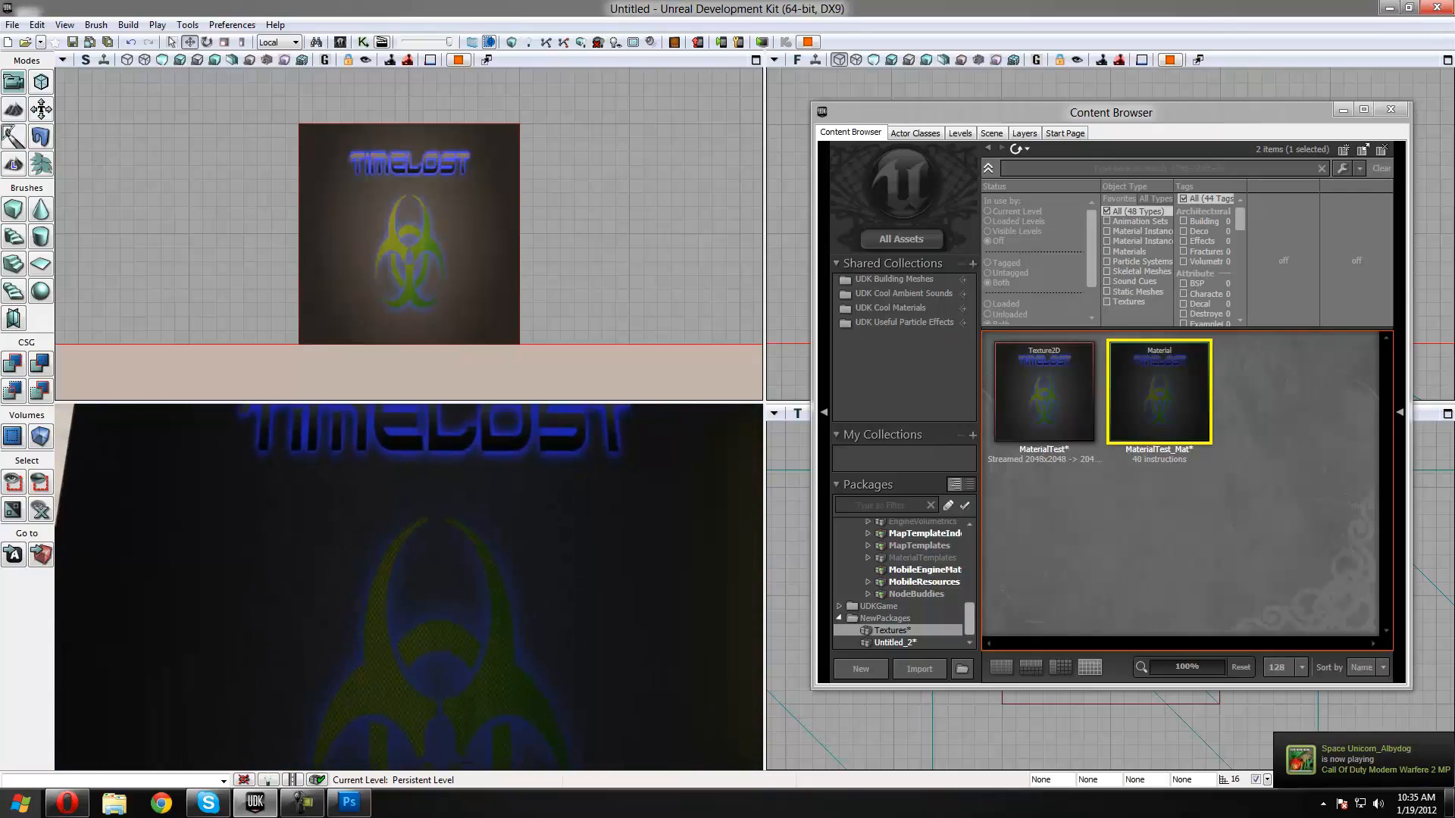
Move around the textured cube in the running level to examine its faces near and far, and end the play session
key(s)
key(d)
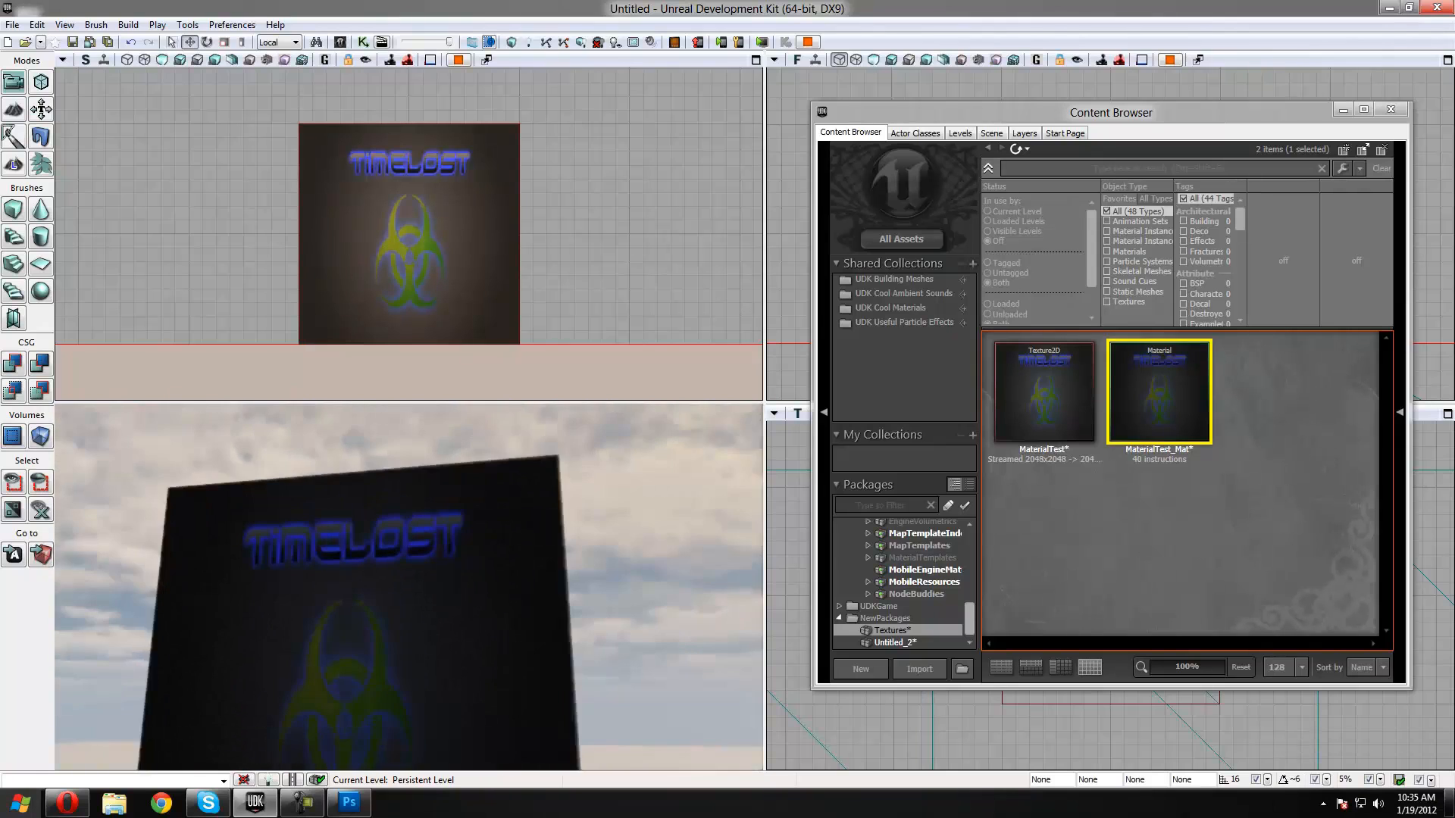
key(d)
key(w)
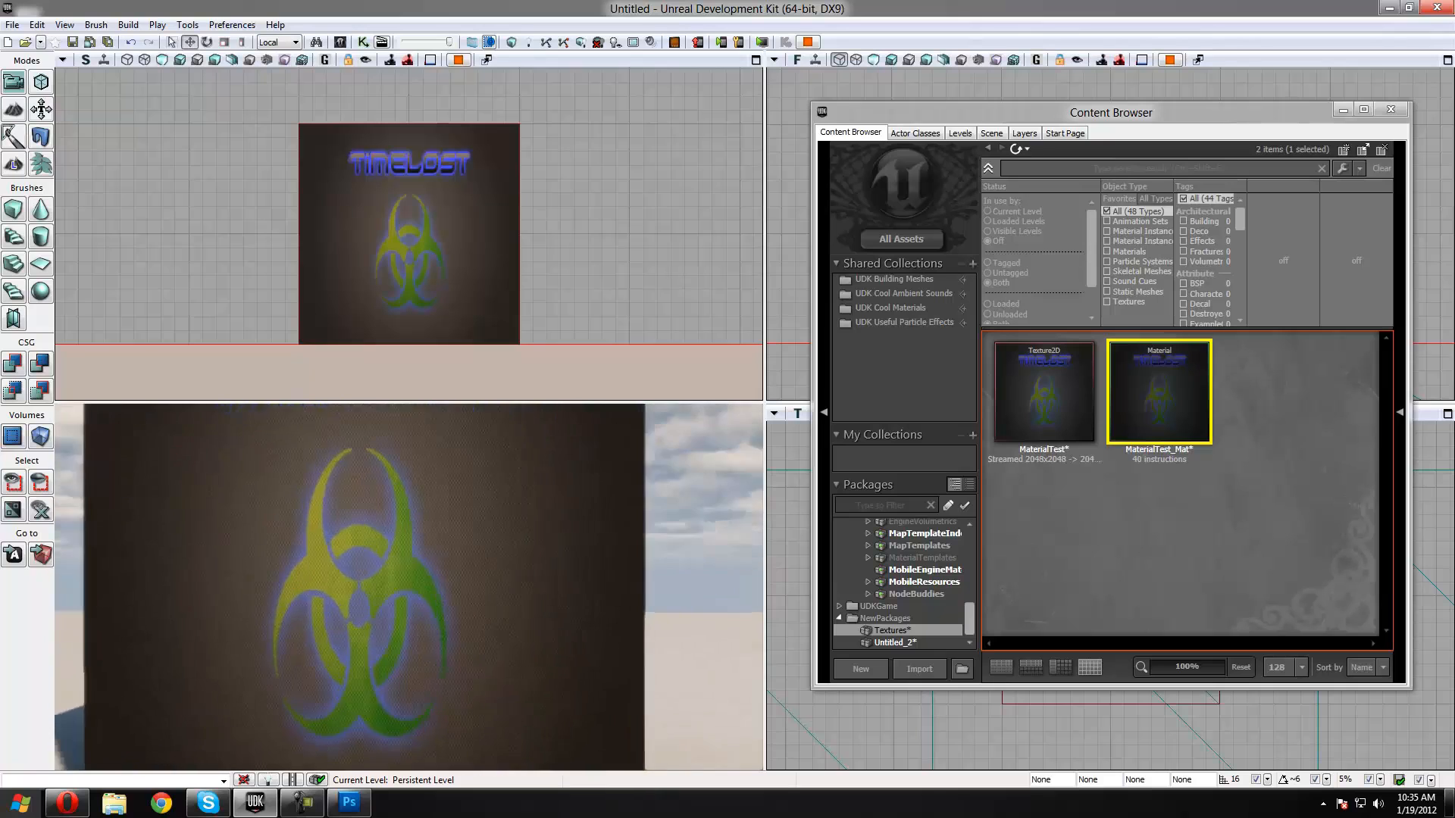
key(s)
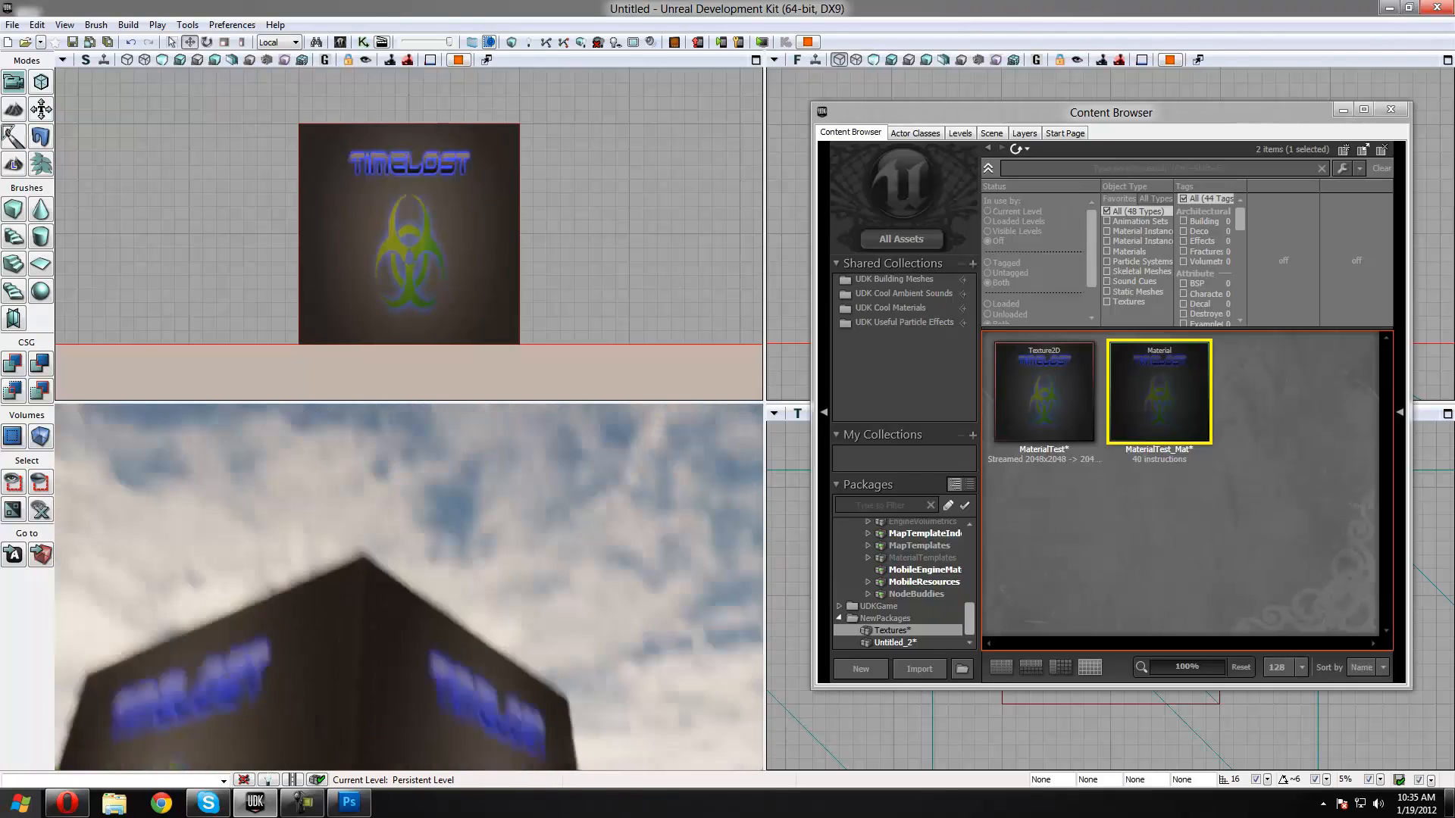
key(w)
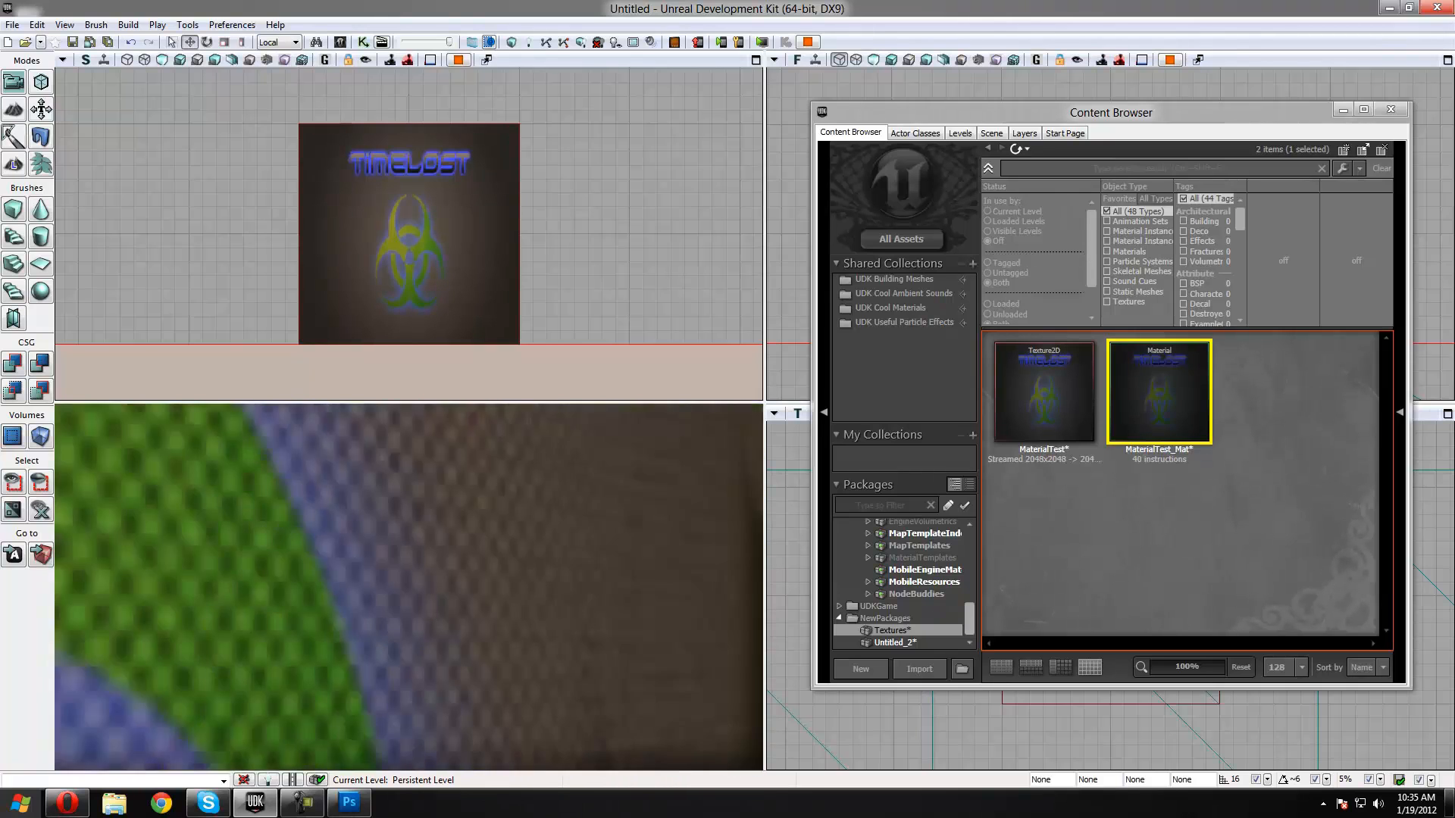
key(s)
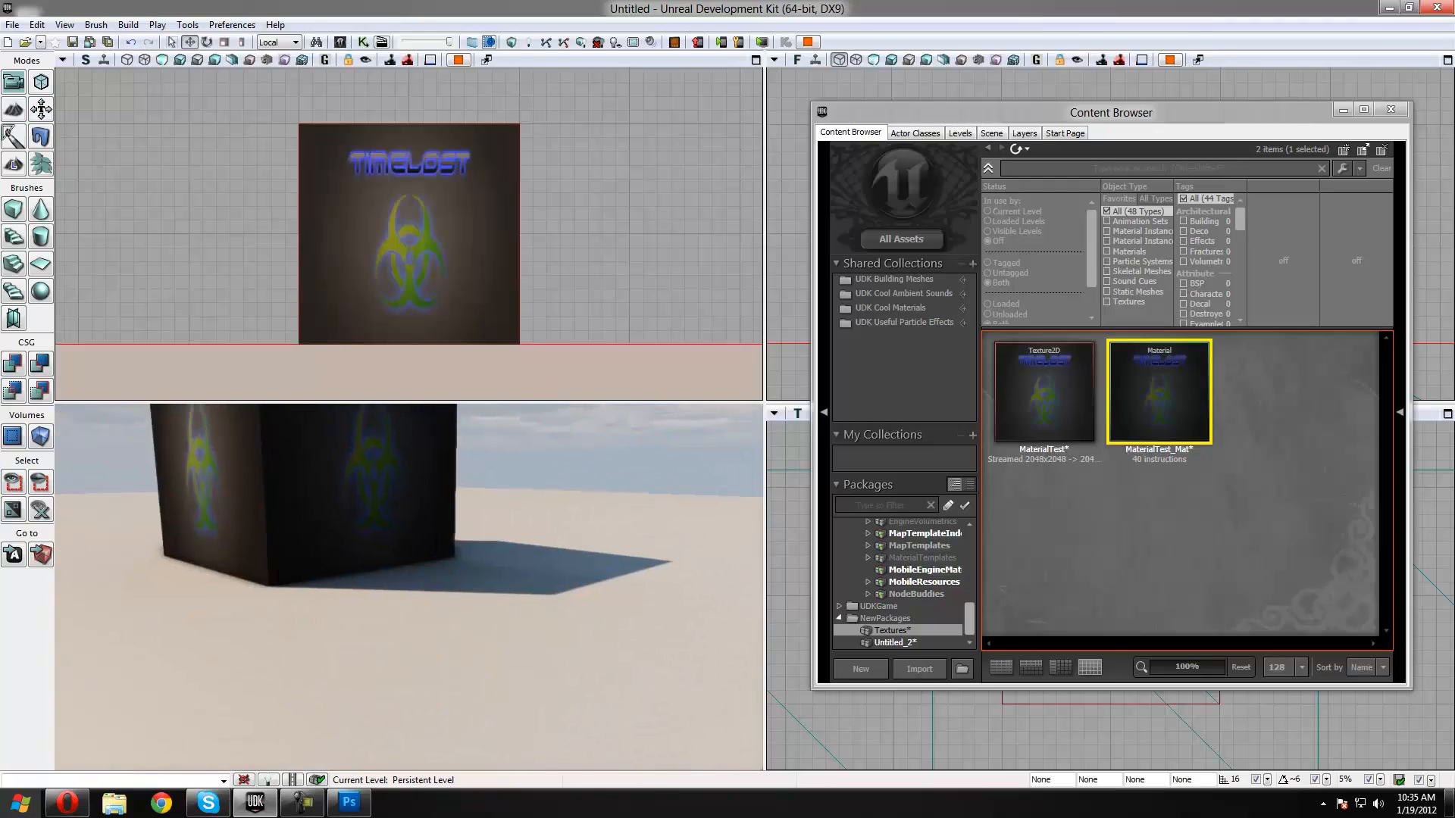
key(Escape)
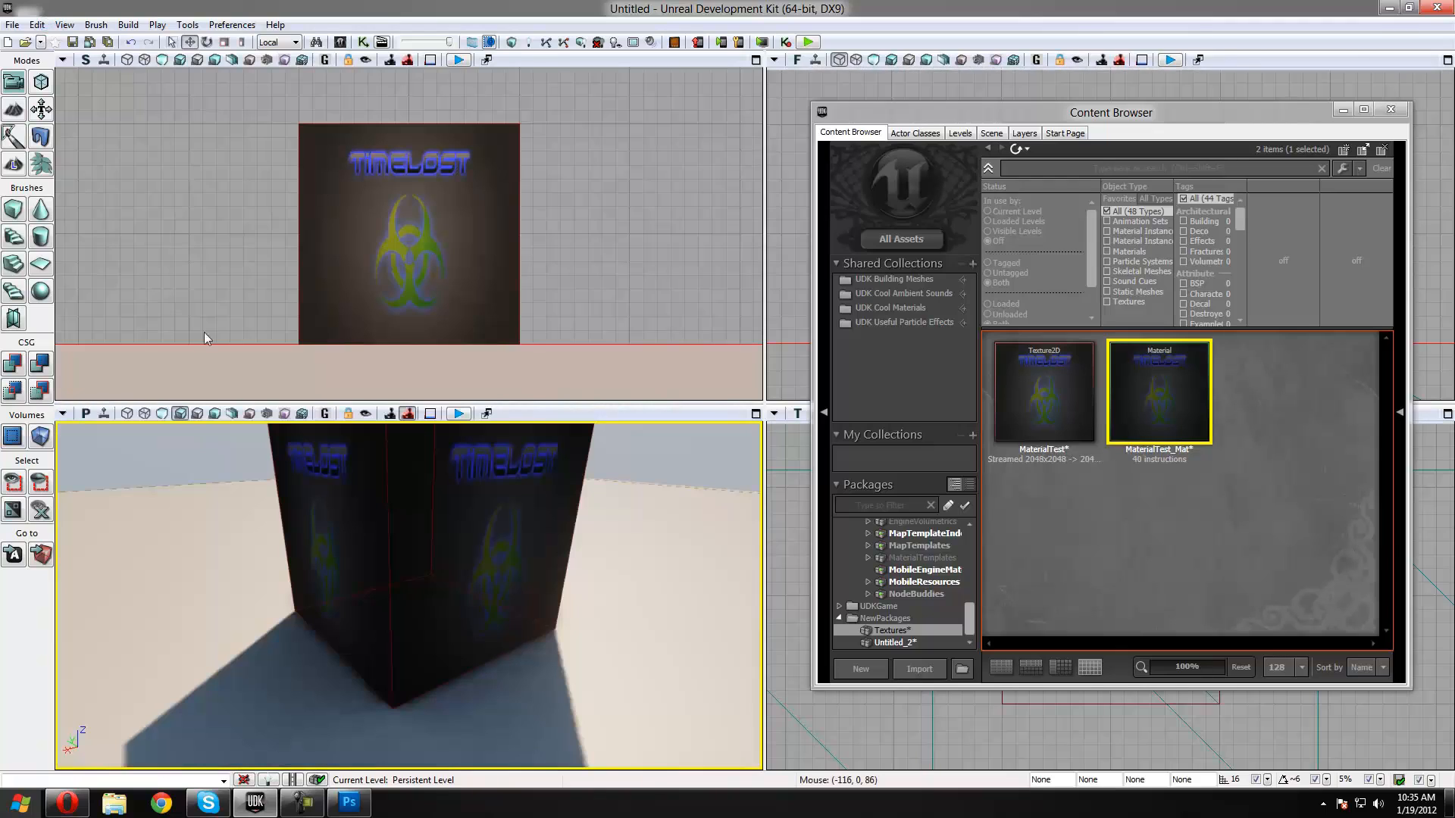
Delete the textured cube and move the builder brush to an empty area of the floor beside the cube's old spot
click(447, 538)
key(Delete)
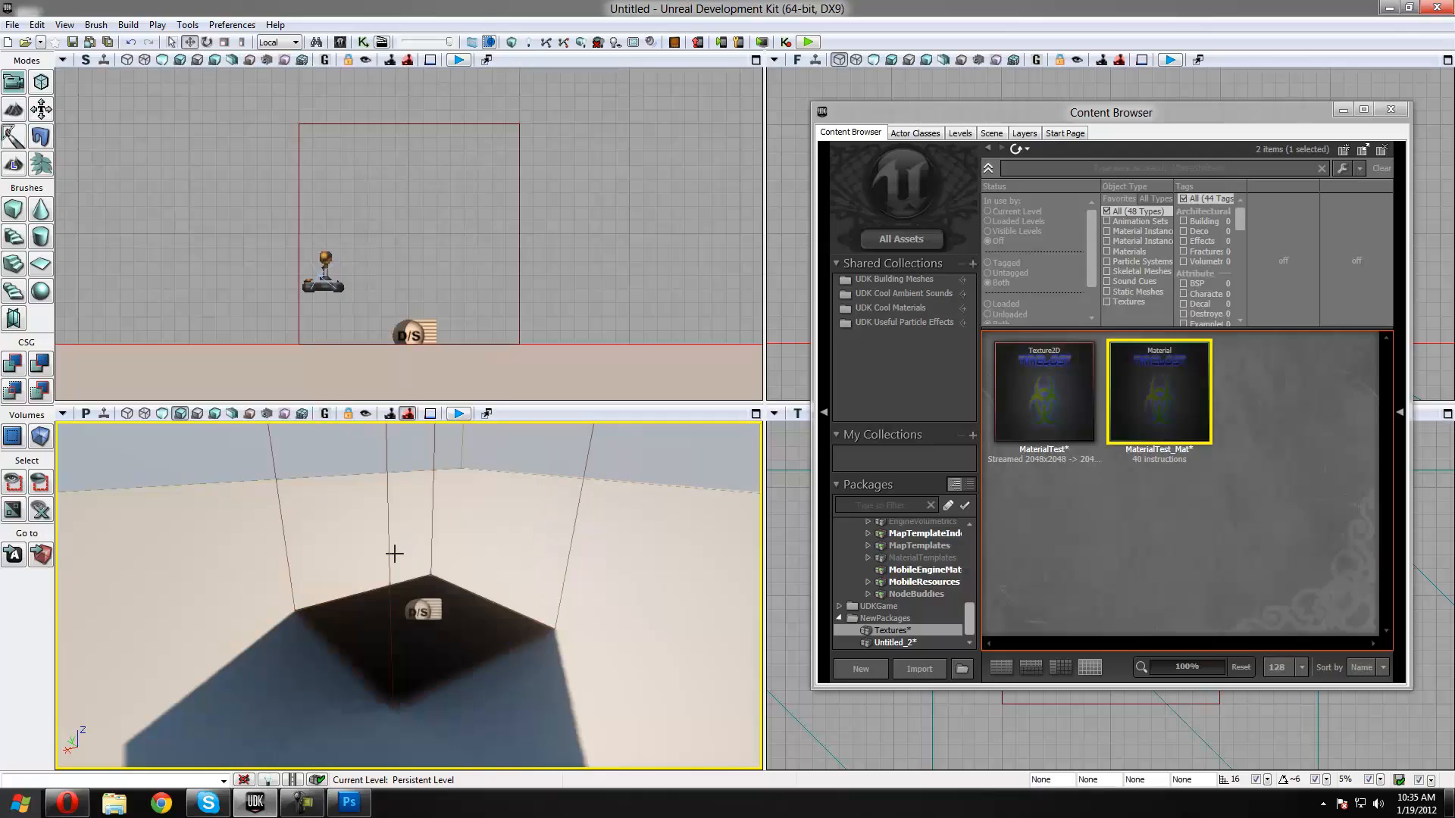
click(390, 553)
drag(353, 542, 185, 588)
scroll(200, 583, down, 2)
scroll(185, 588, down, 3)
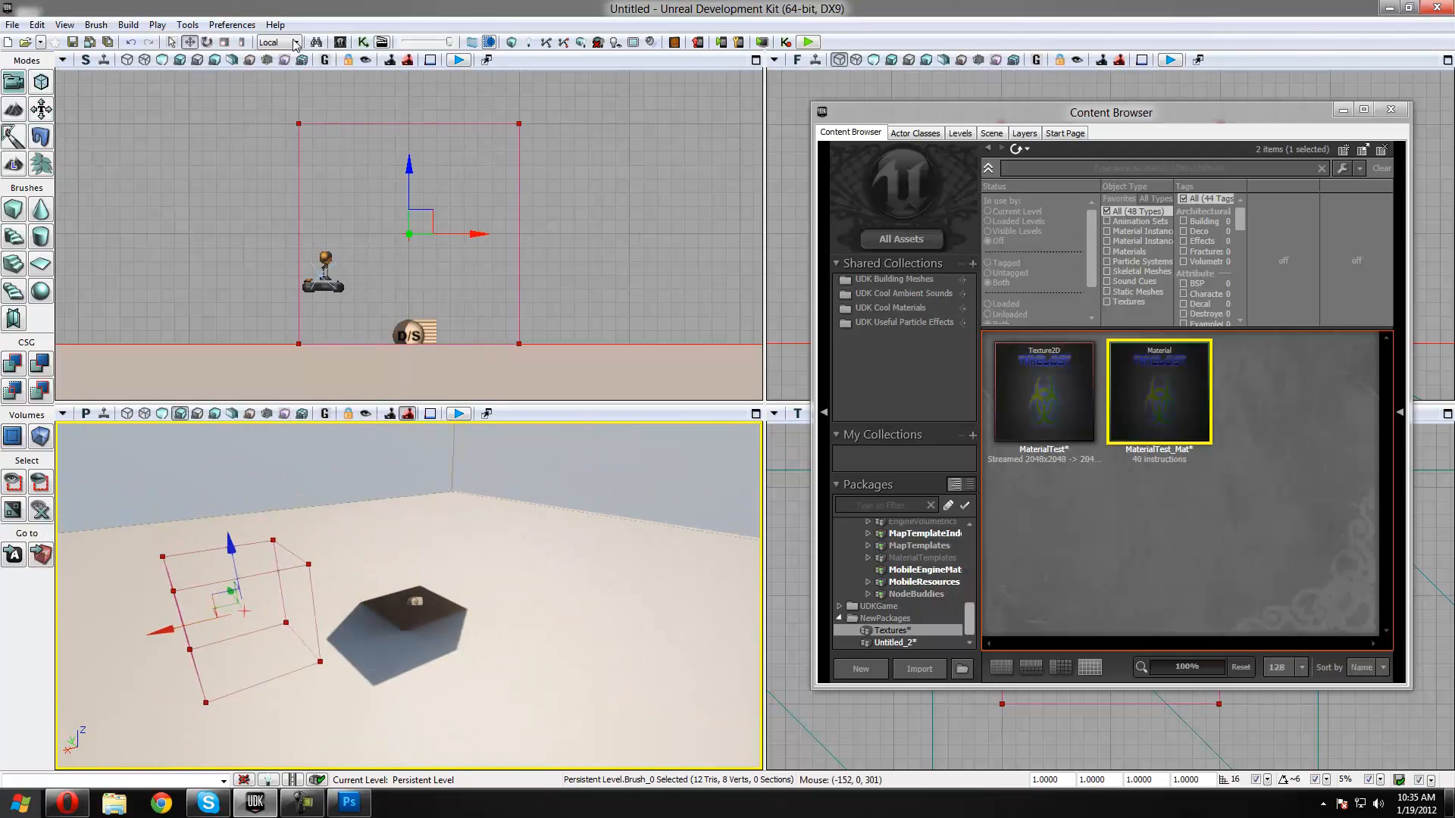
Scale the builder brush up uniformly and flatten it along one axis into a thin wall shape
click(207, 43)
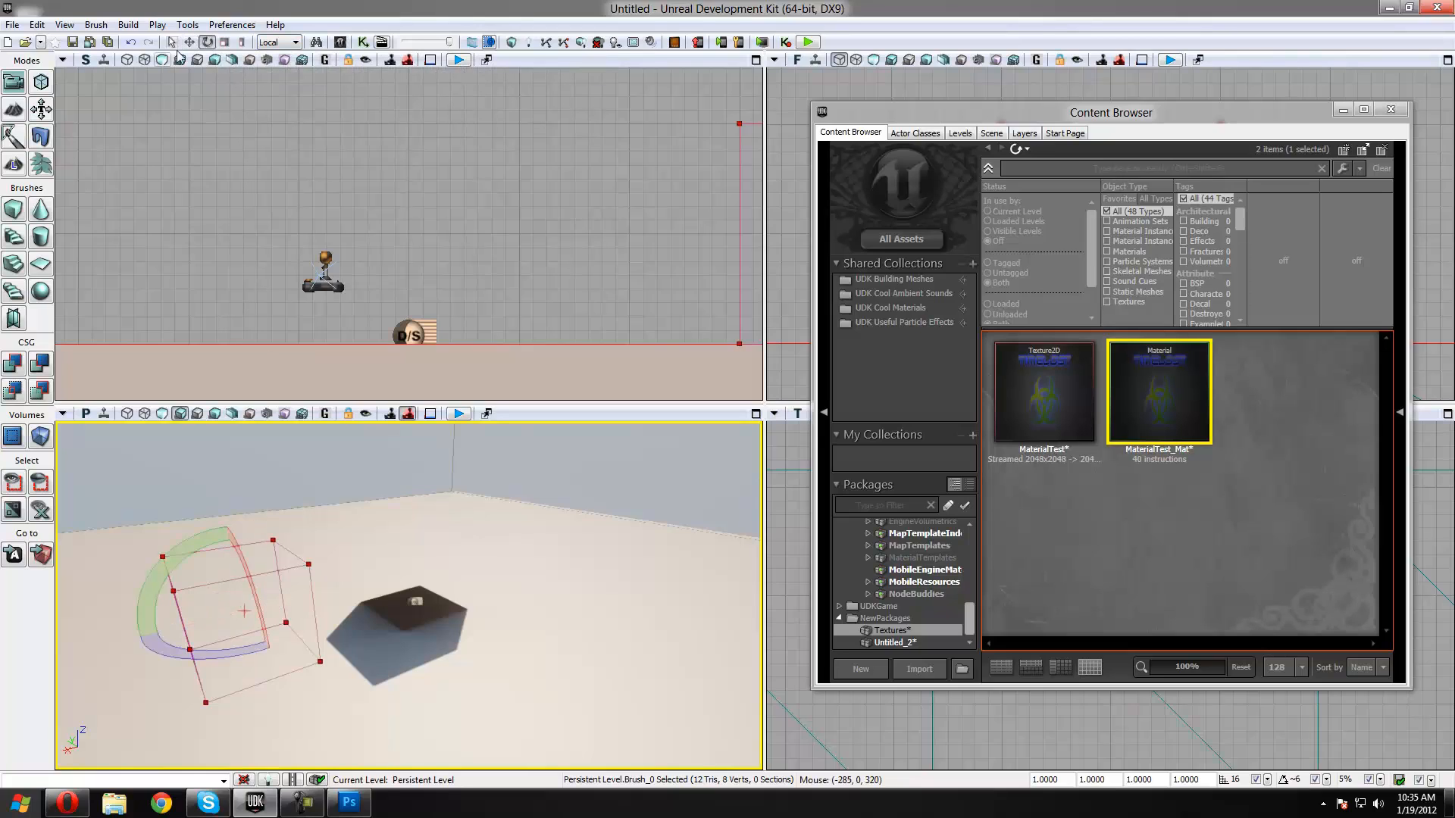
click(224, 44)
drag(227, 534, 239, 96)
click(242, 42)
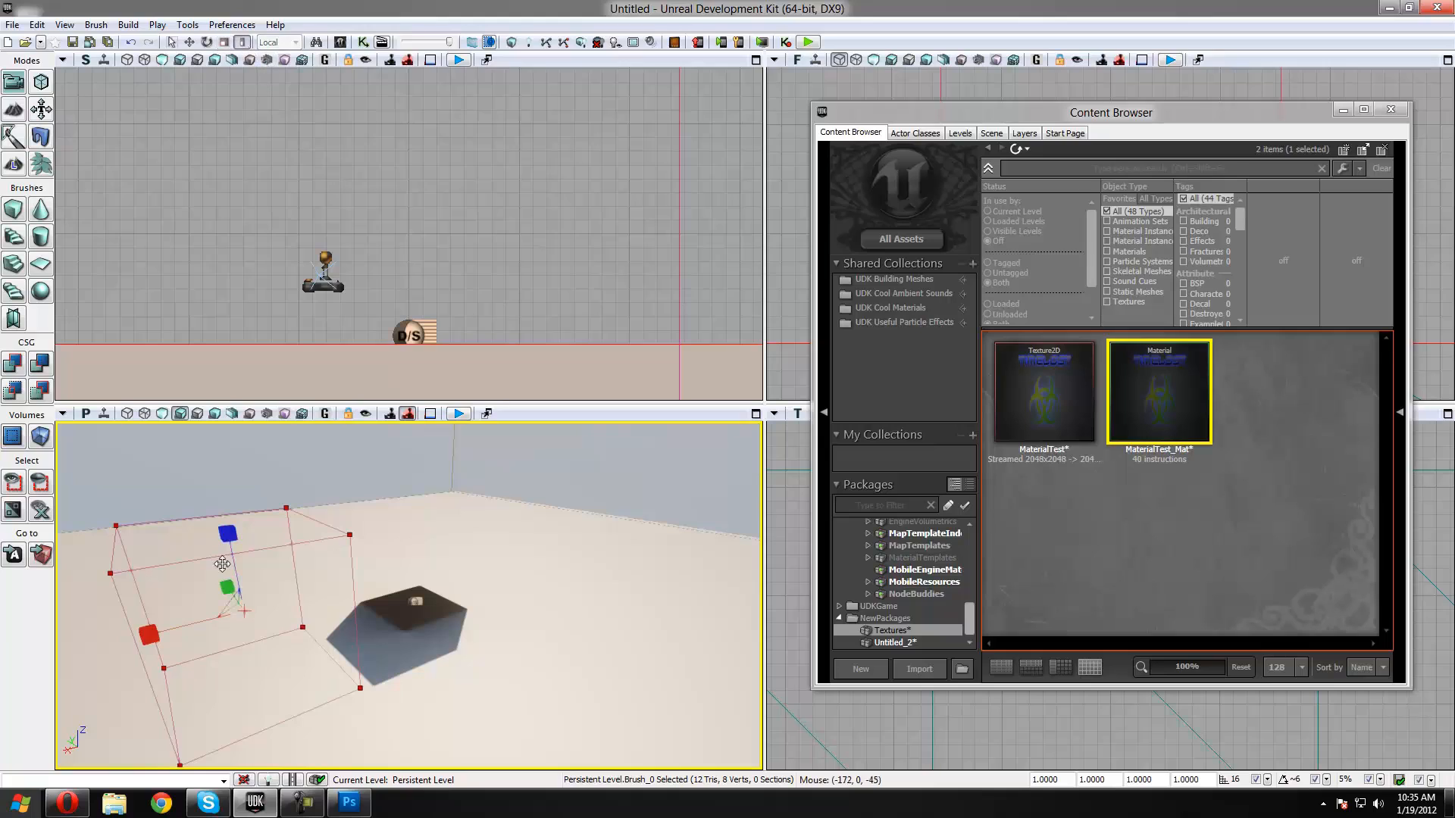
drag(149, 635, 203, 635)
Add the thin brush to the level as solid geometry and apply MaterialTest_Mat to its wide face
click(1147, 526)
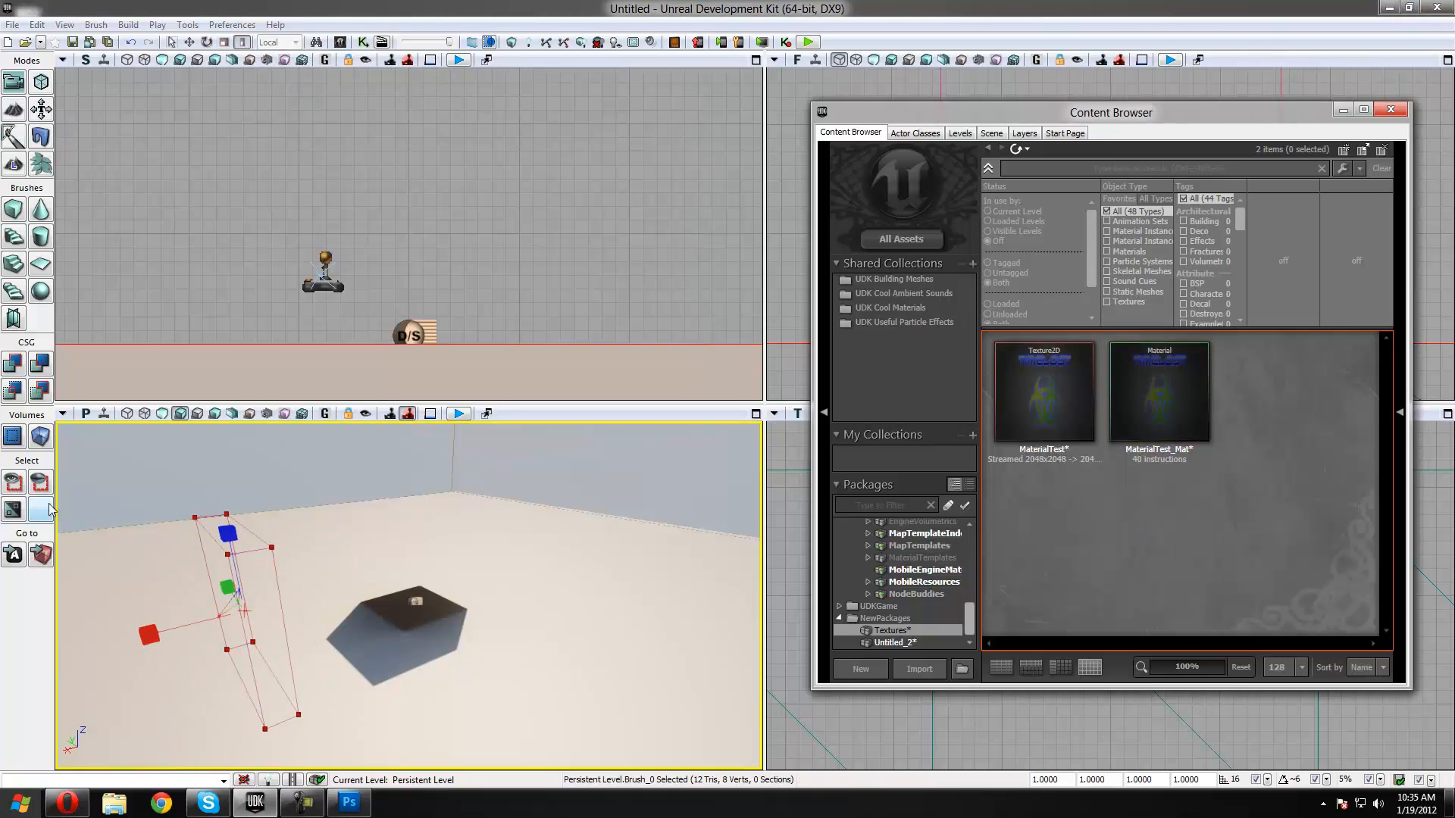
click(19, 366)
scroll(334, 650, up, 5)
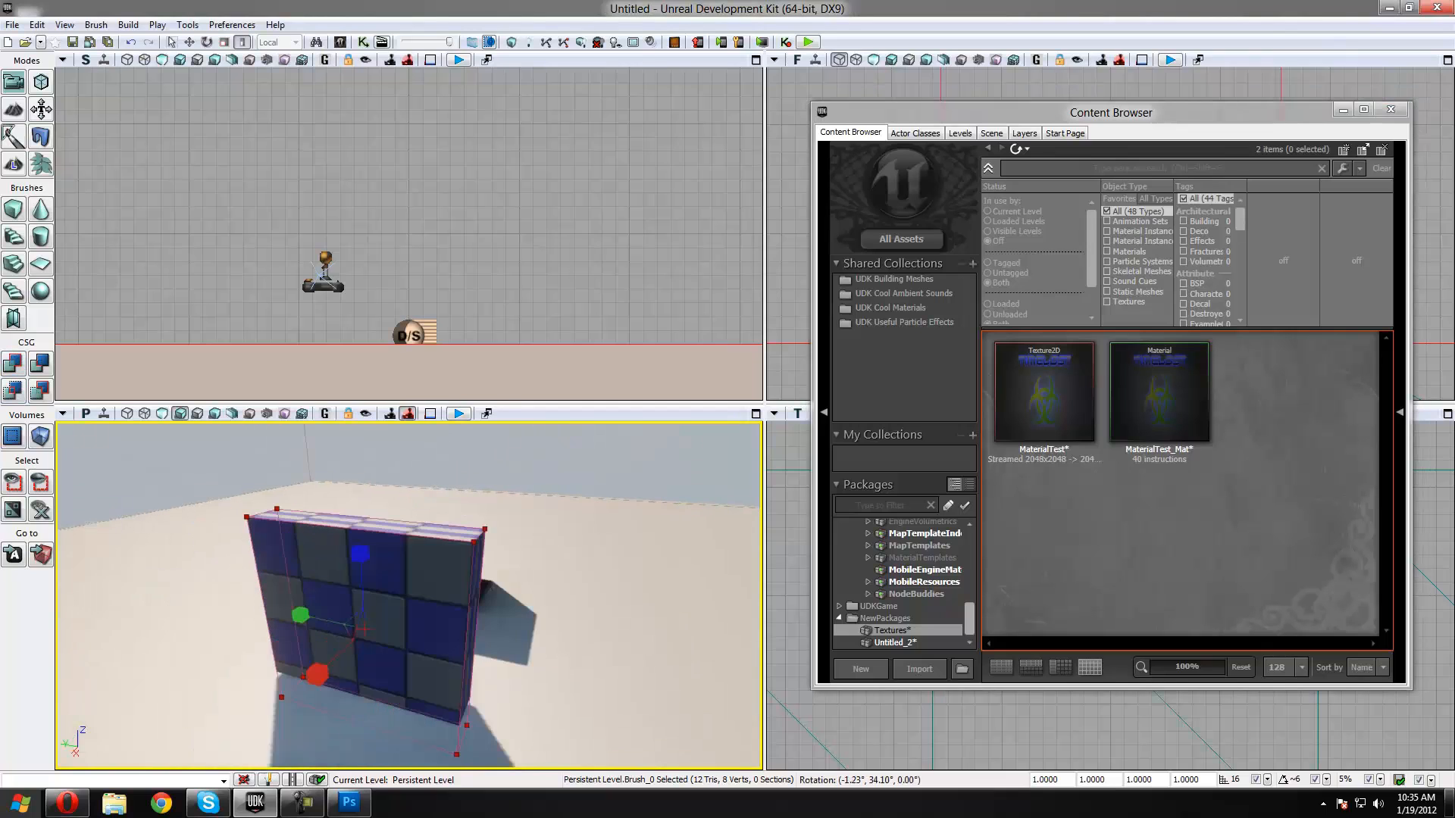
right_drag(333, 650, 356, 650)
mouse_move(1170, 394)
mouse_down()
mouse_move(1085, 403)
mouse_move(338, 624)
mouse_up()
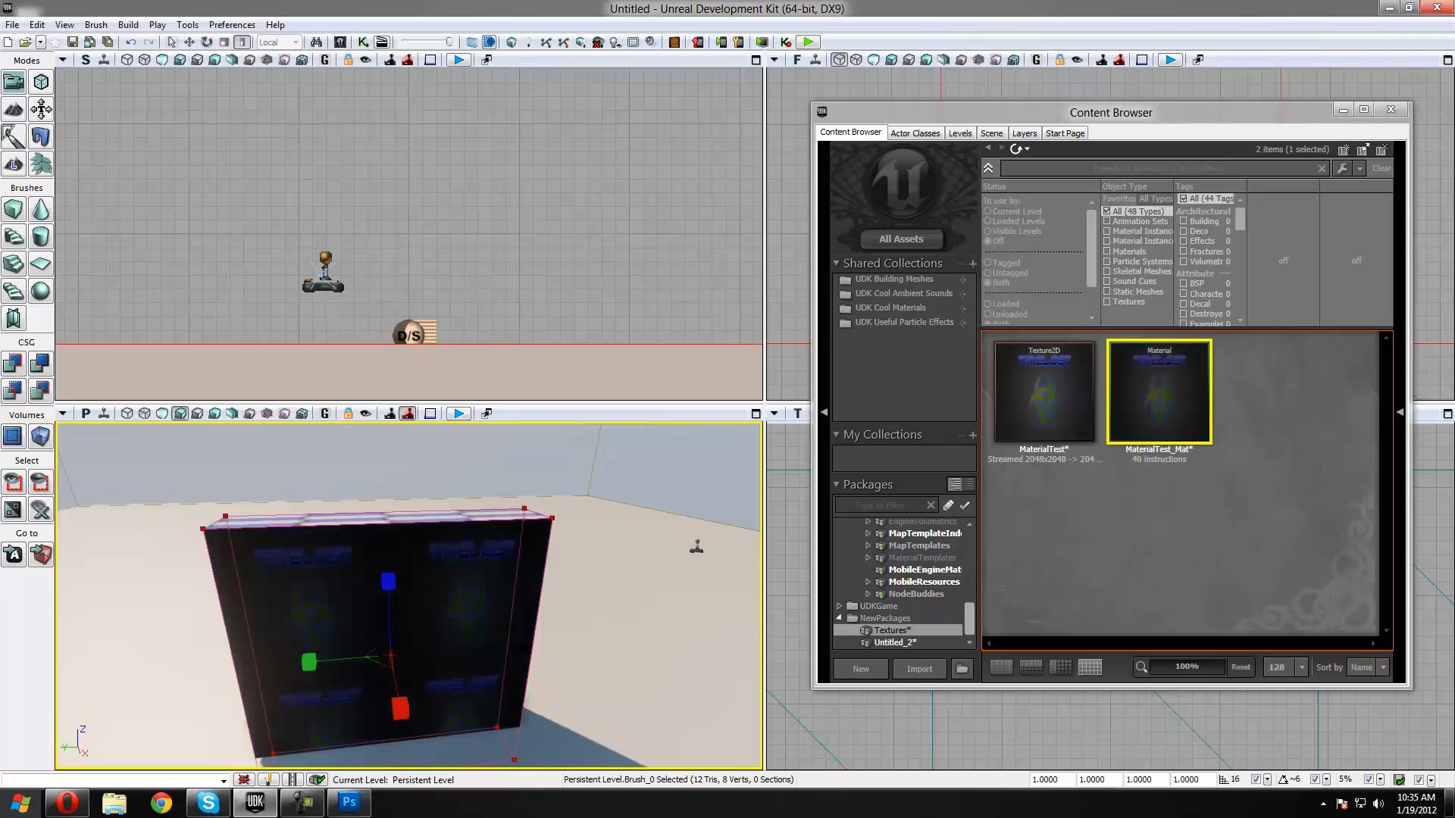
scroll(338, 624, up, 3)
mouse_move(338, 624)
right_down()
mouse_move(455, 606)
mouse_move(417, 576)
mouse_move(333, 568)
mouse_move(394, 545)
mouse_move(348, 599)
mouse_move(379, 583)
mouse_move(364, 576)
mouse_move(402, 630)
right_up()
Open the surface properties of the wall's wide face, apply the Fit alignment, and check how the texture fills it
click(386, 611)
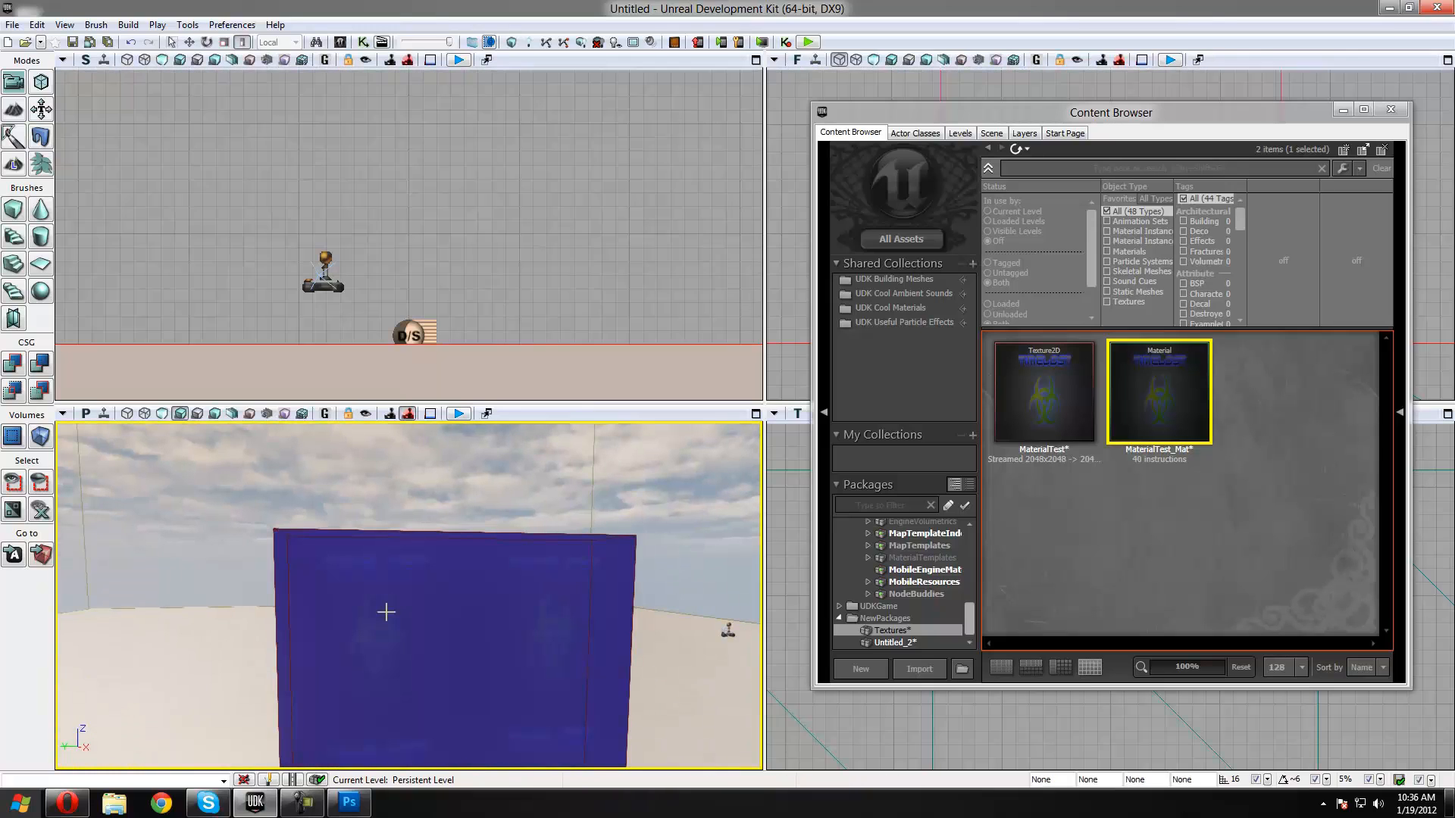
right_drag(530, 561, 637, 582)
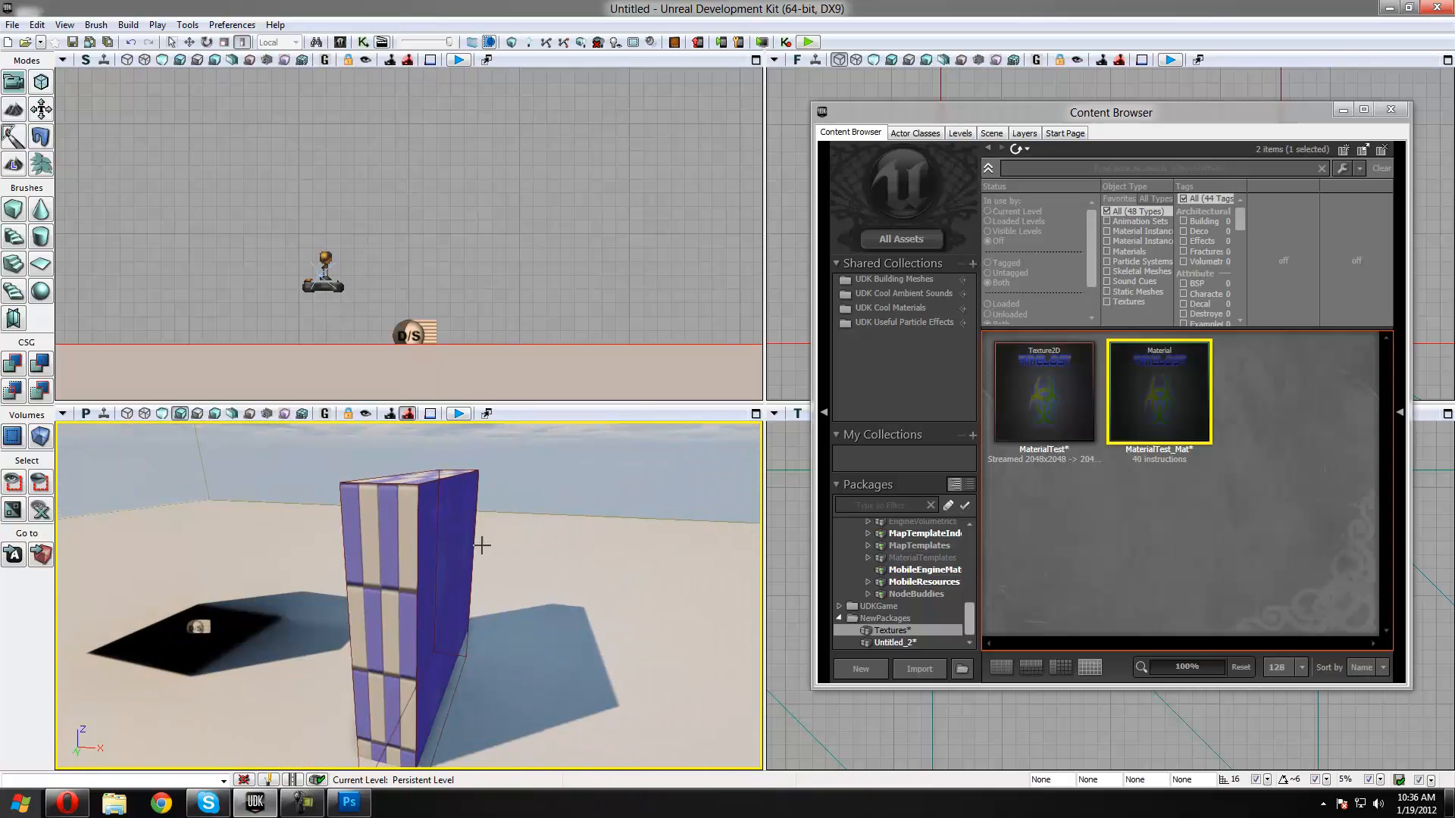
right_drag(426, 495, 341, 499)
key(F5)
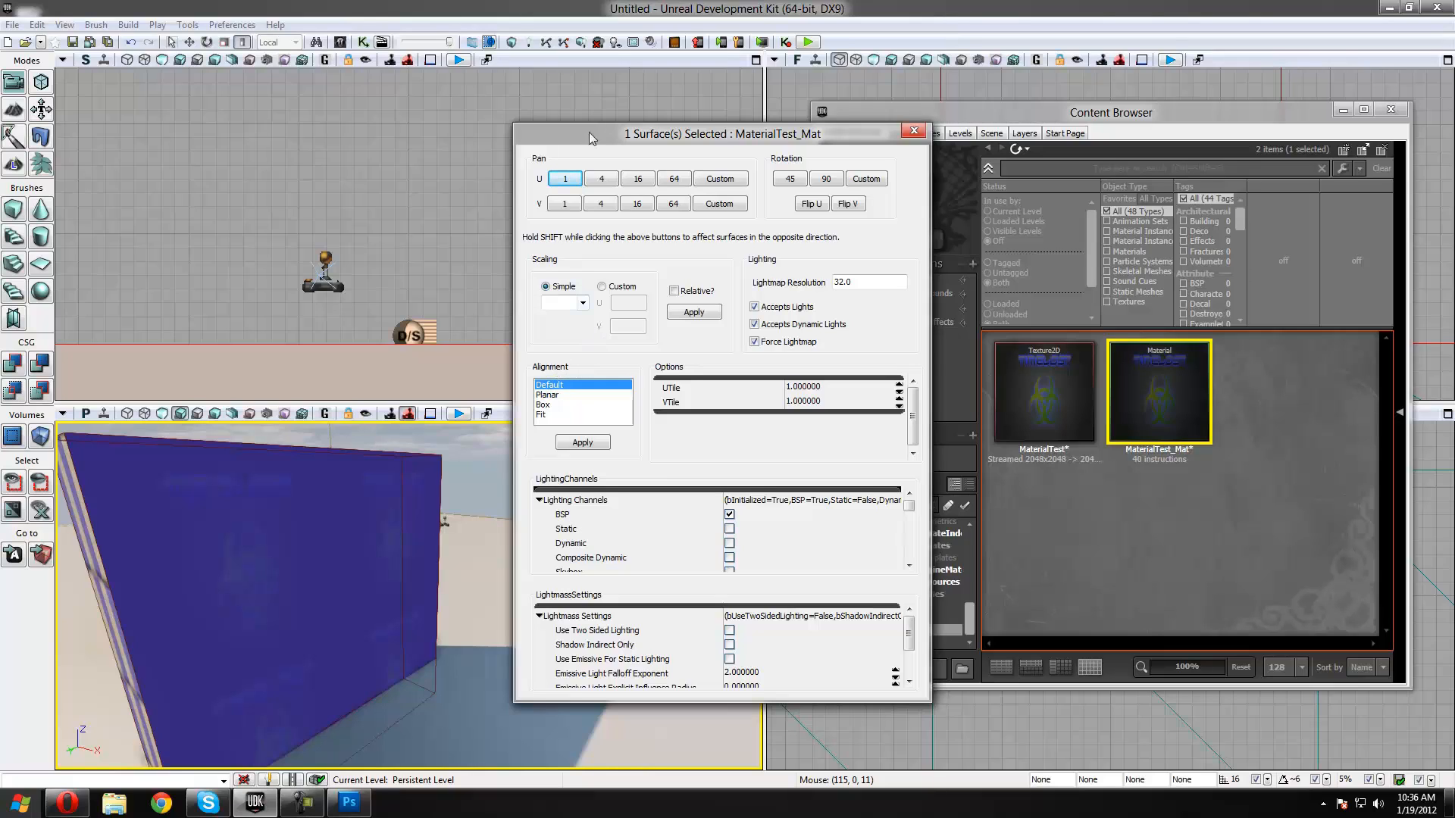
drag(621, 140, 781, 191)
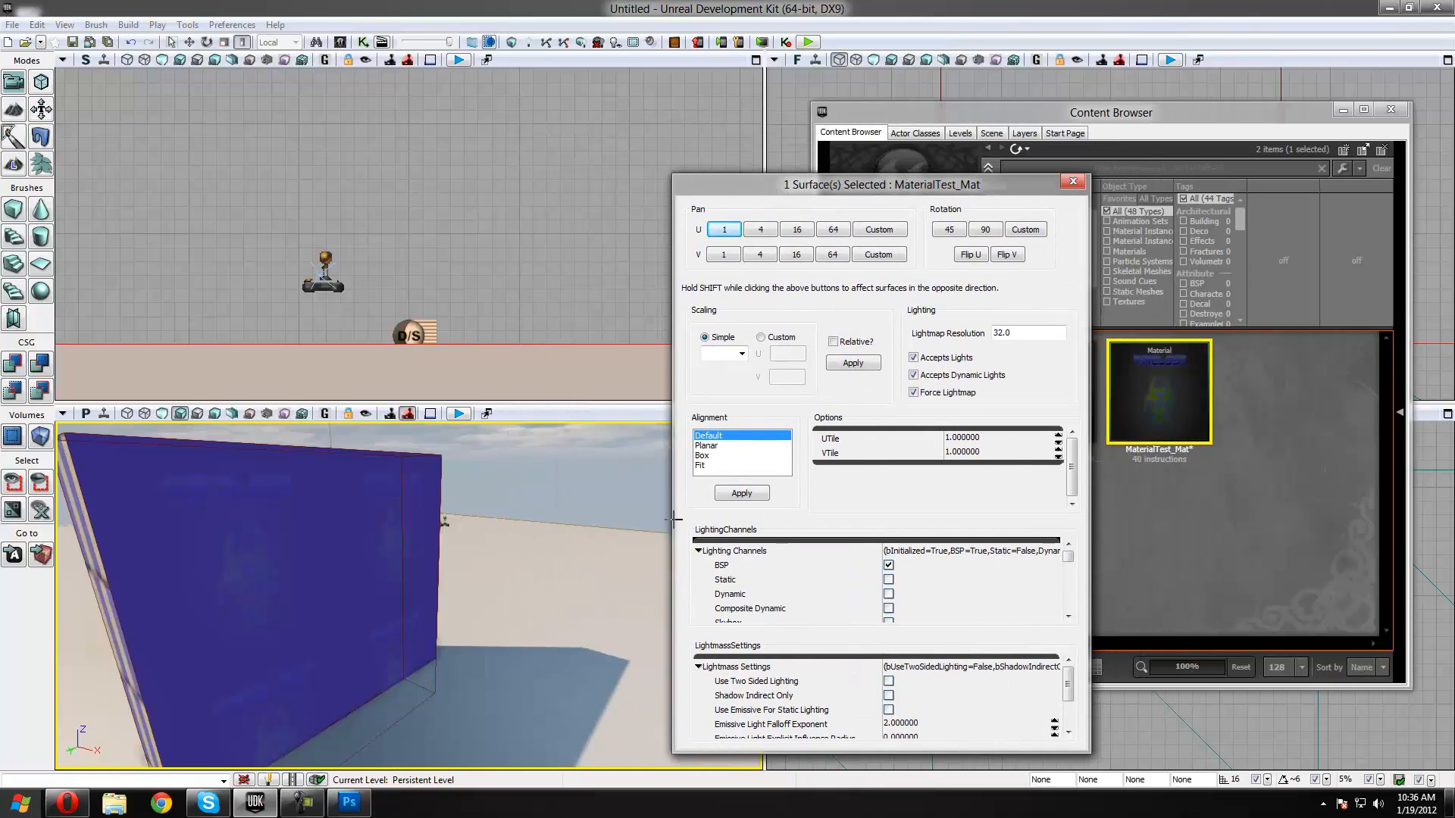
click(700, 467)
click(749, 494)
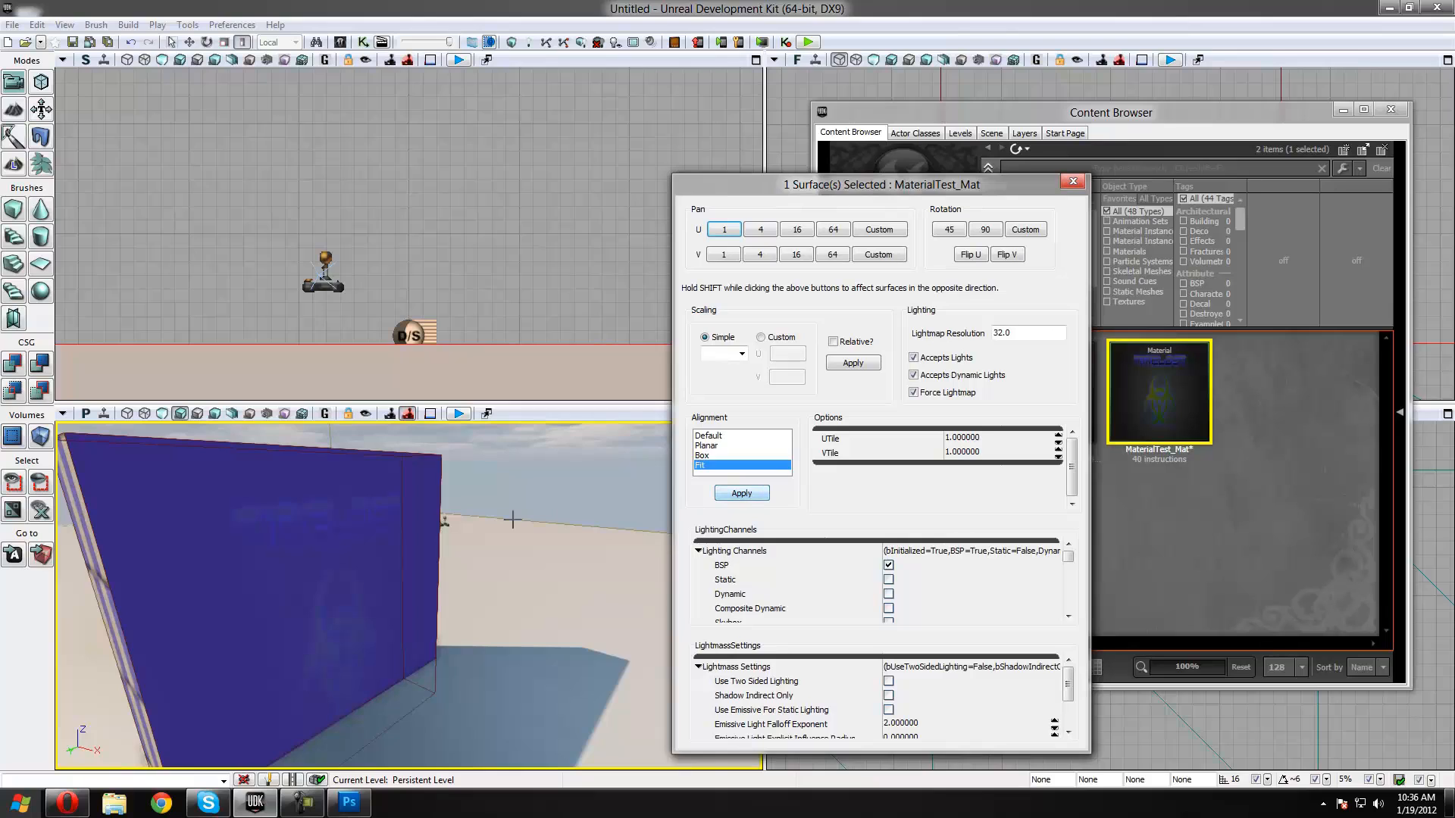
right_drag(513, 519, 375, 542)
right_drag(364, 595, 553, 517)
Apply the Planar alignment to the wall's wide face and inspect the texture tiling near and far
click(706, 457)
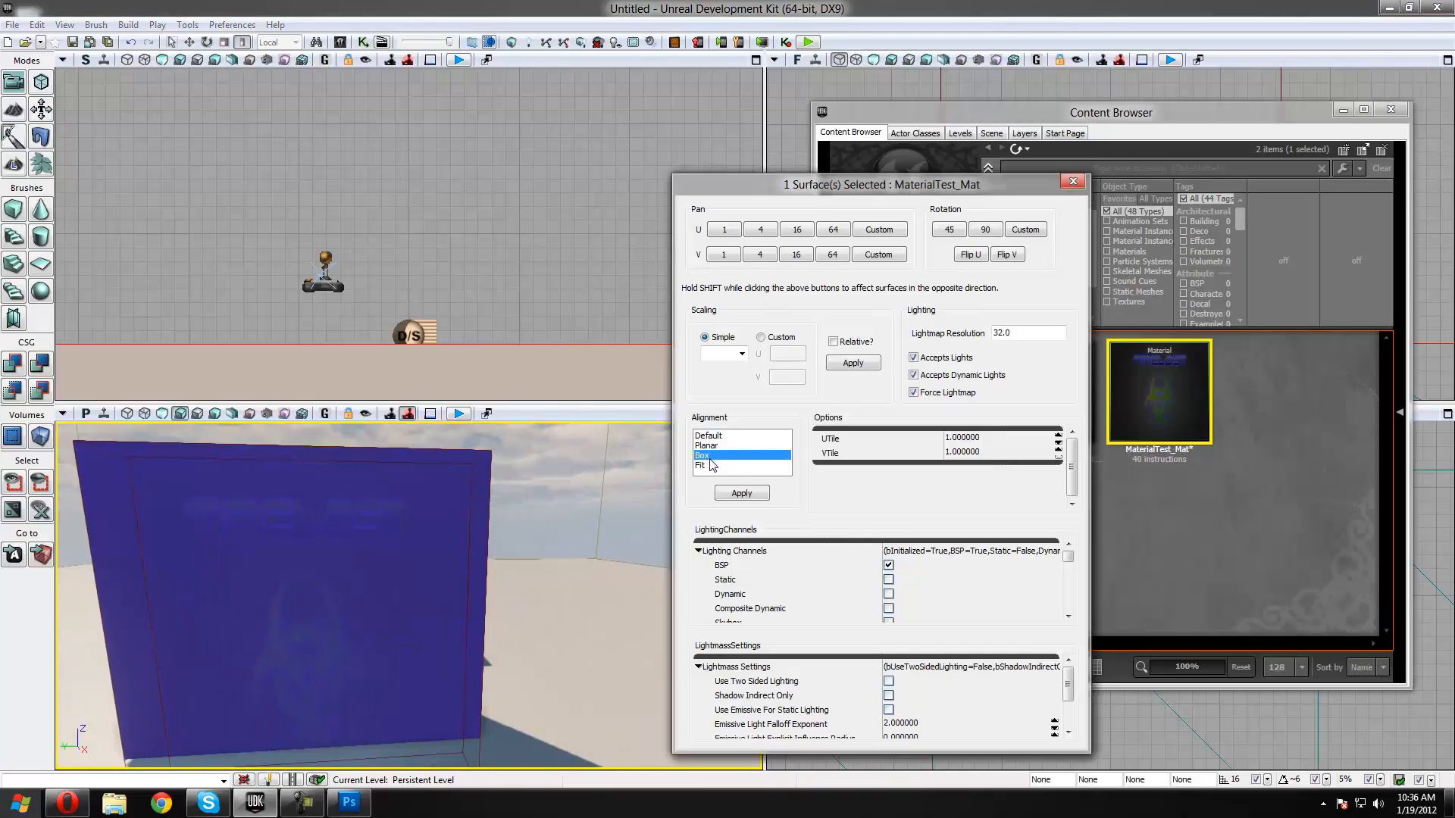
drag(400, 561, 406, 634)
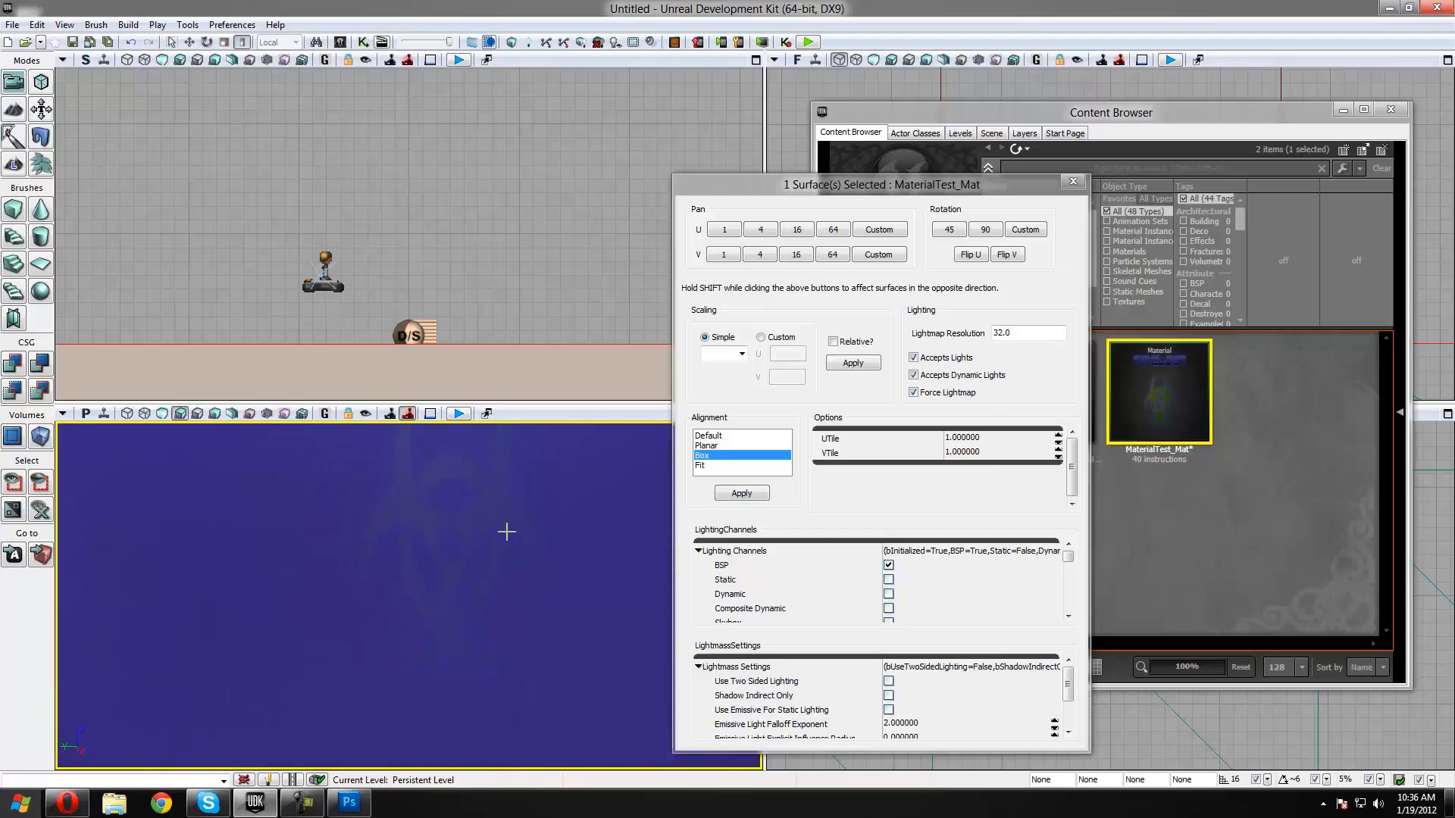
right_drag(384, 511, 777, 601)
click(706, 446)
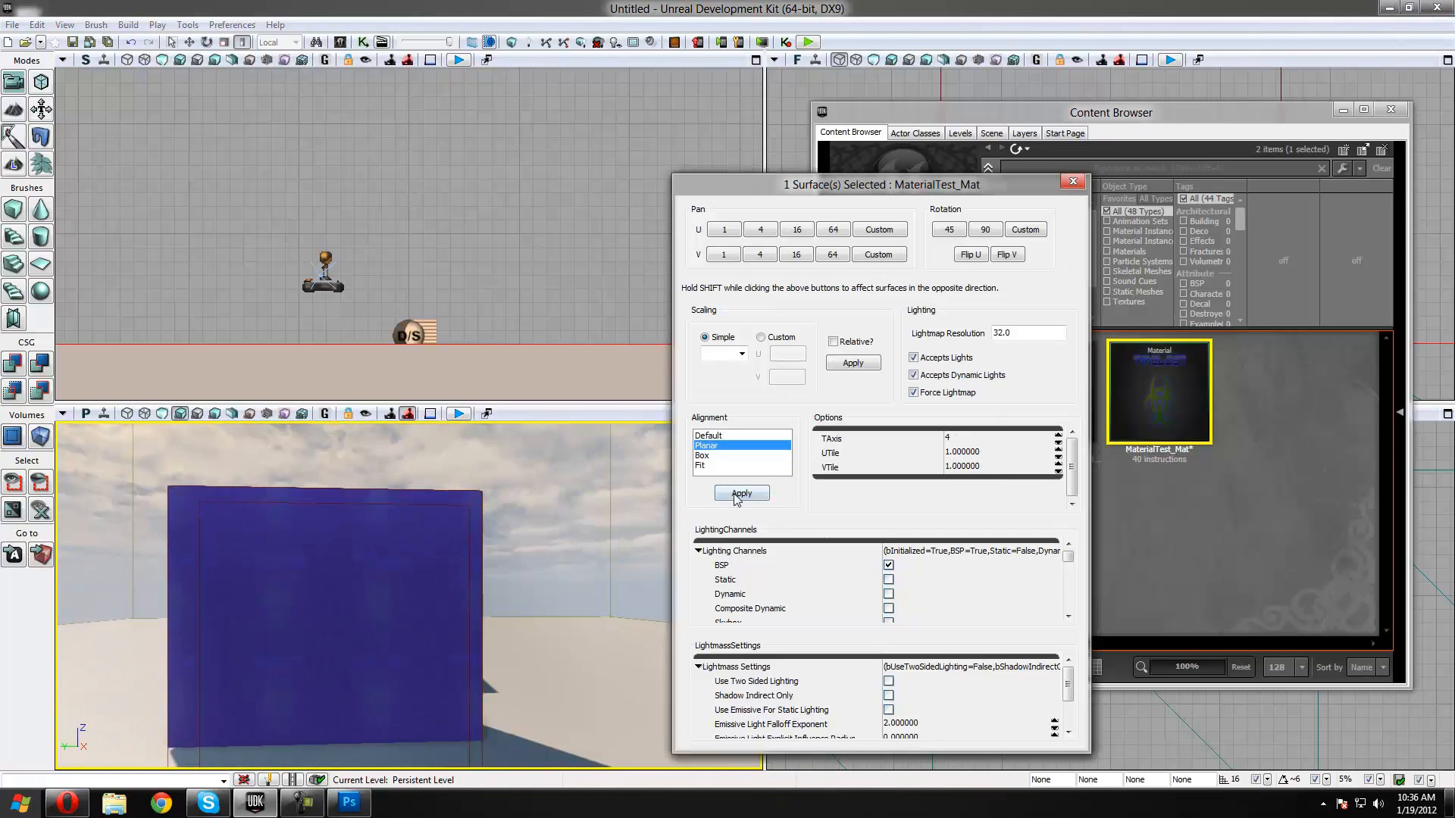
click(707, 446)
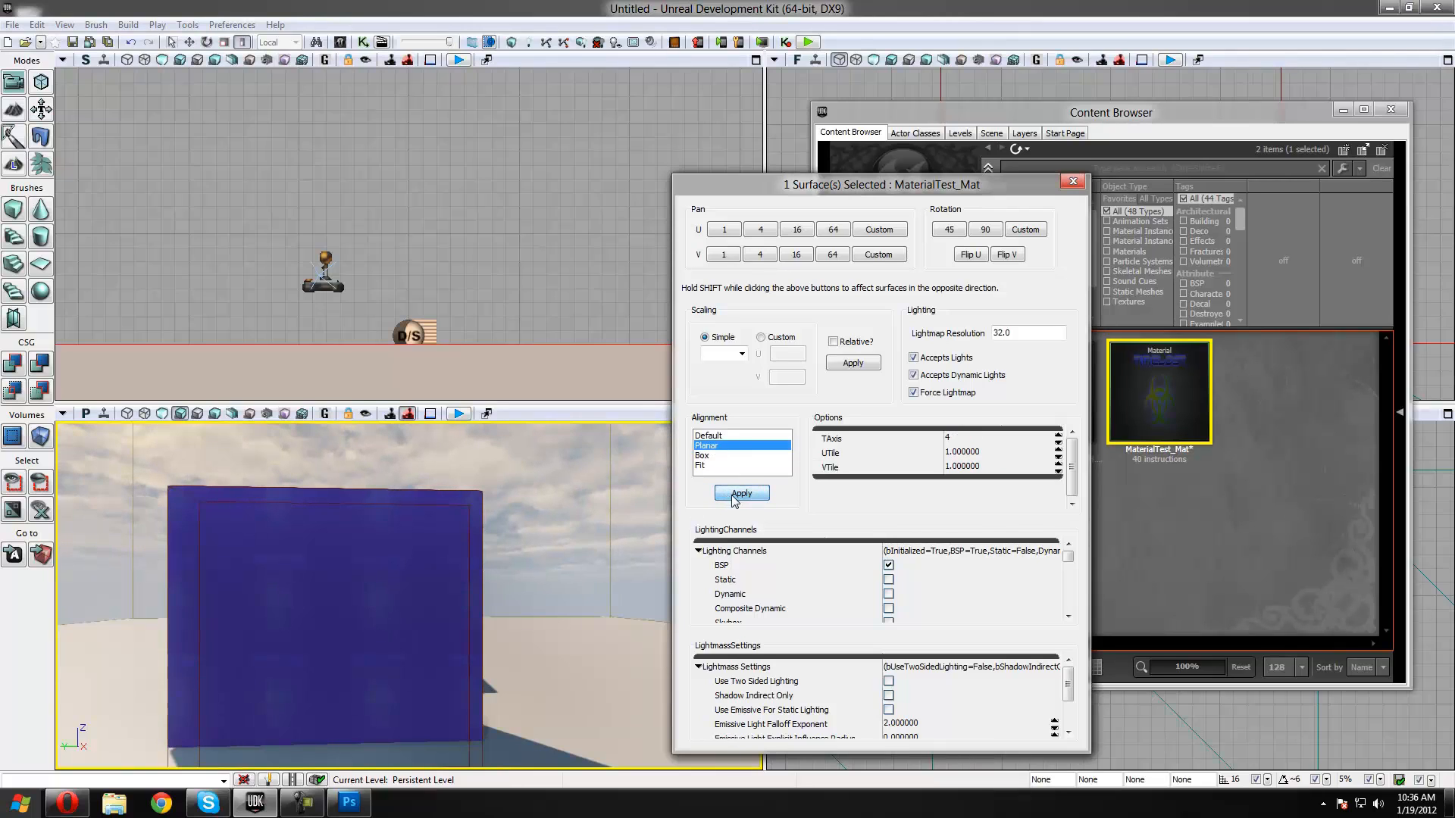
scroll(514, 538, up, 5)
scroll(514, 537, down, 2)
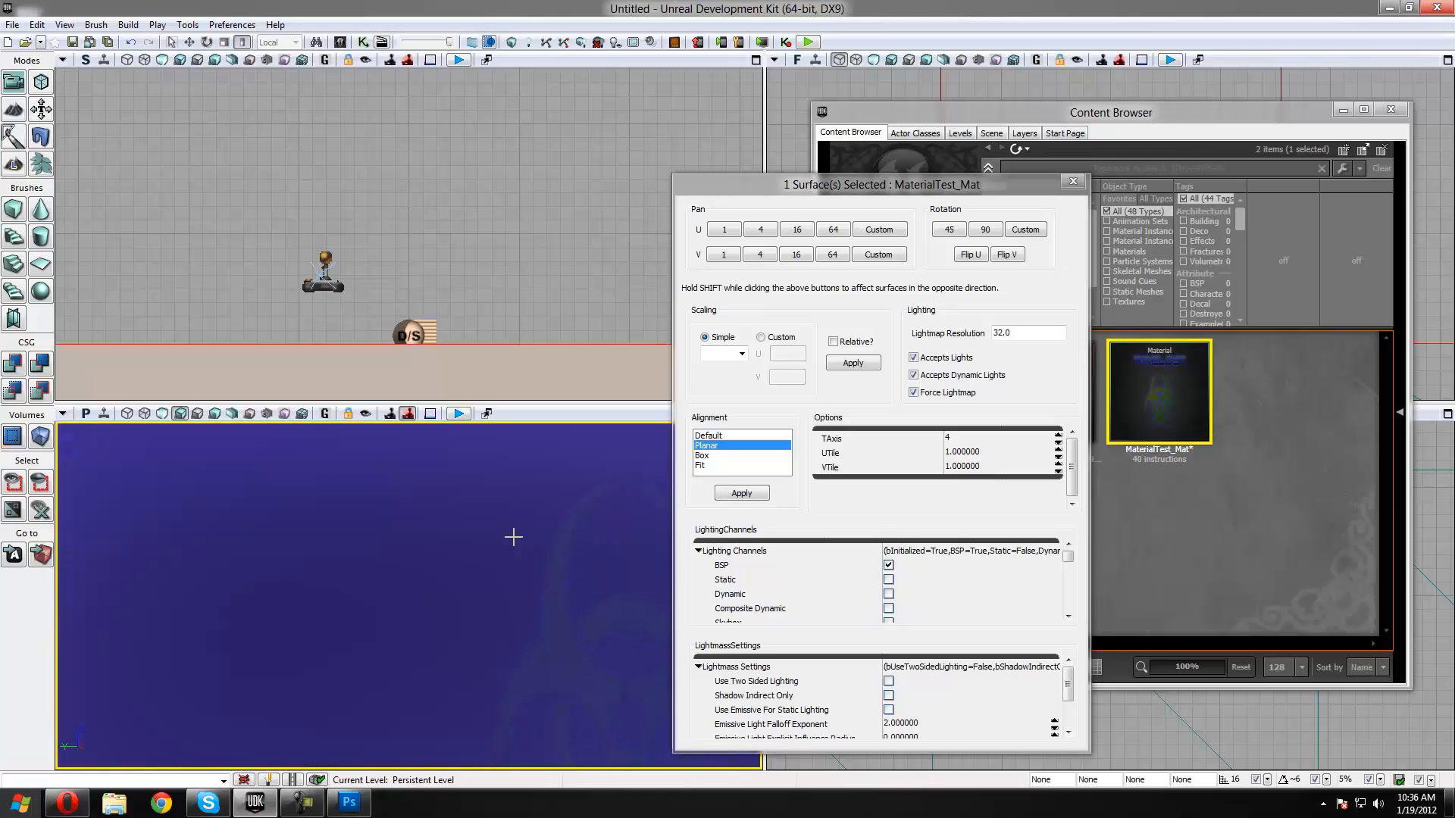
scroll(513, 537, down, 3)
scroll(513, 537, up, 3)
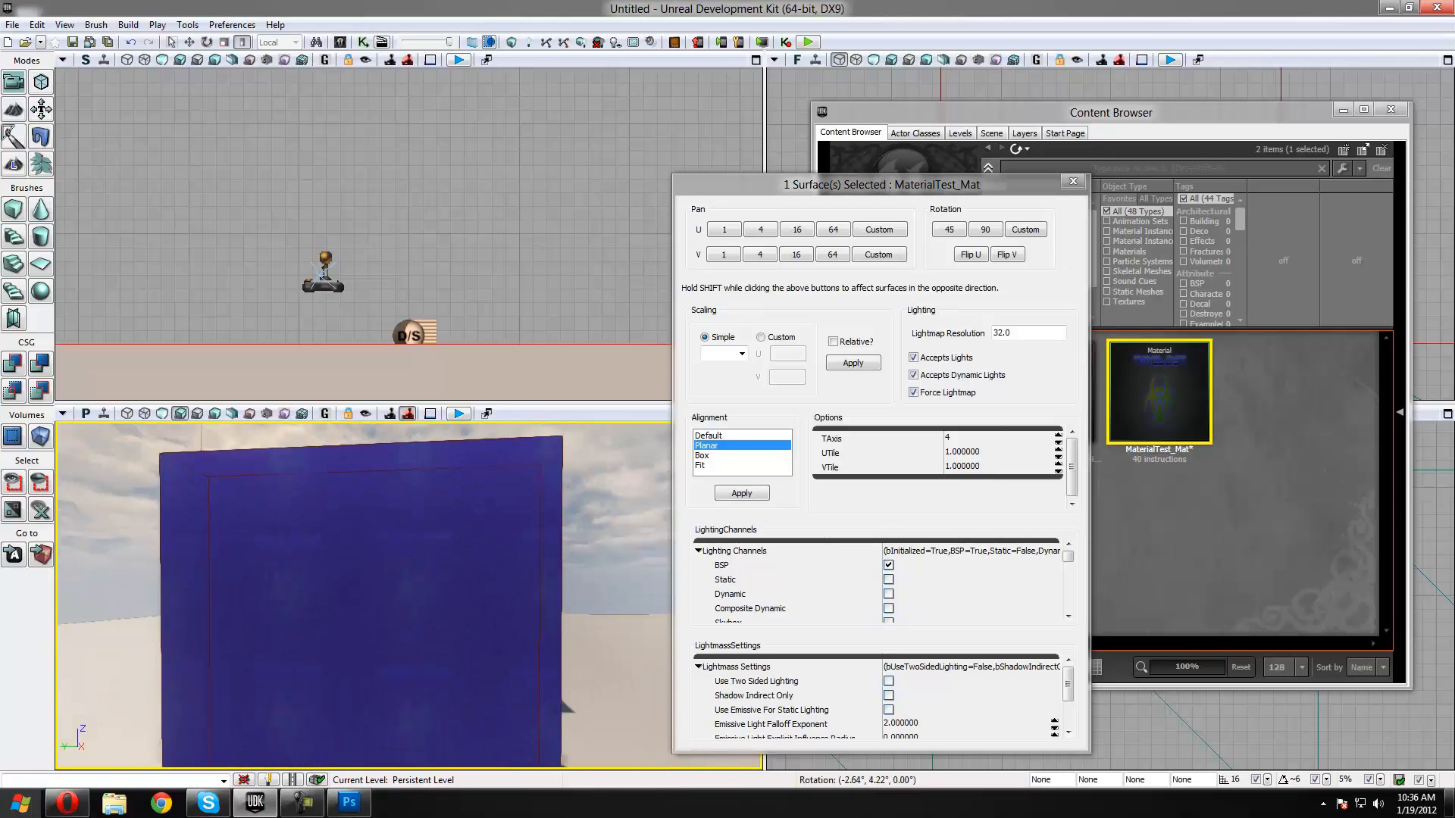
scroll(514, 537, down, 1)
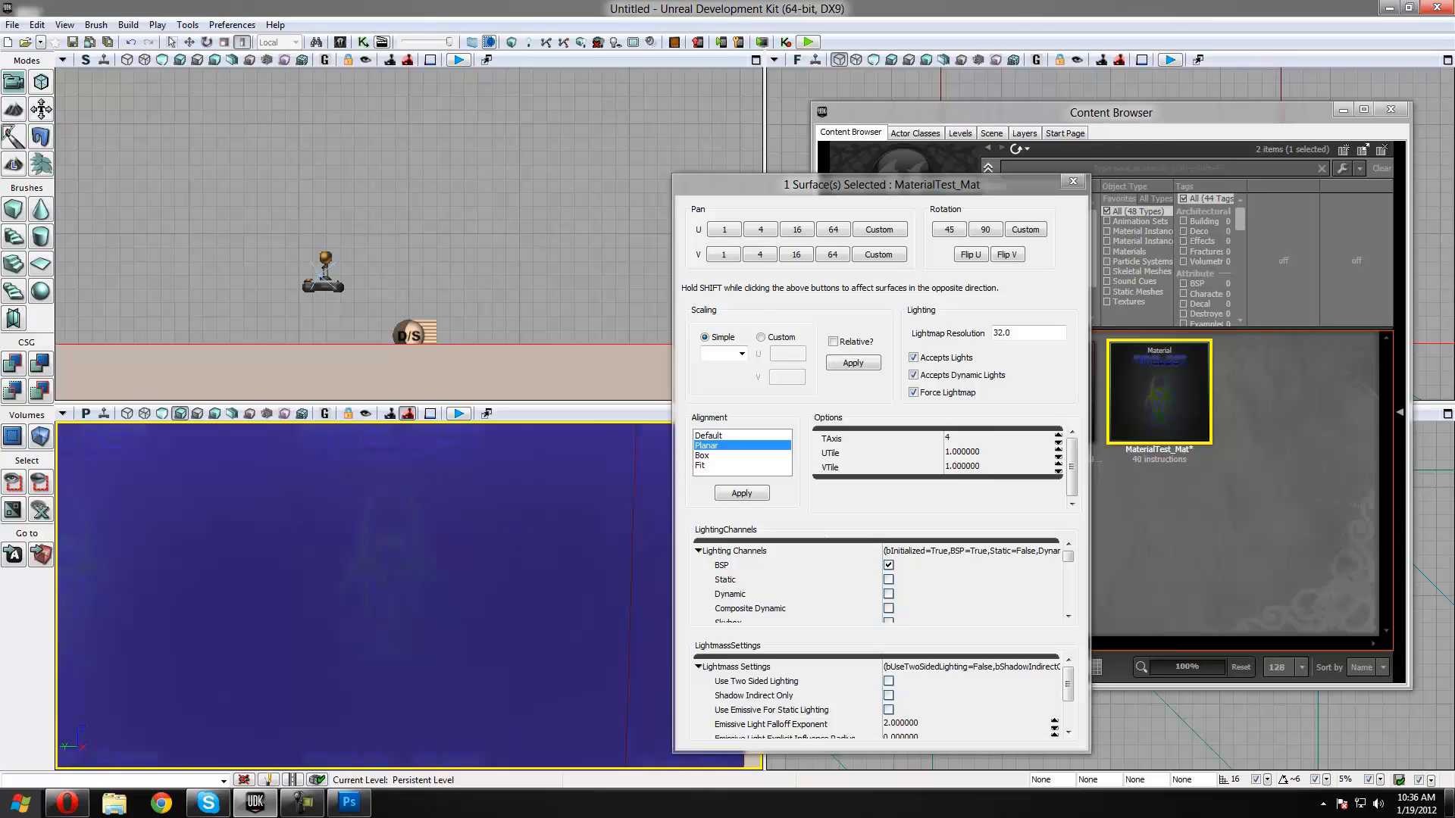
scroll(513, 537, down, 3)
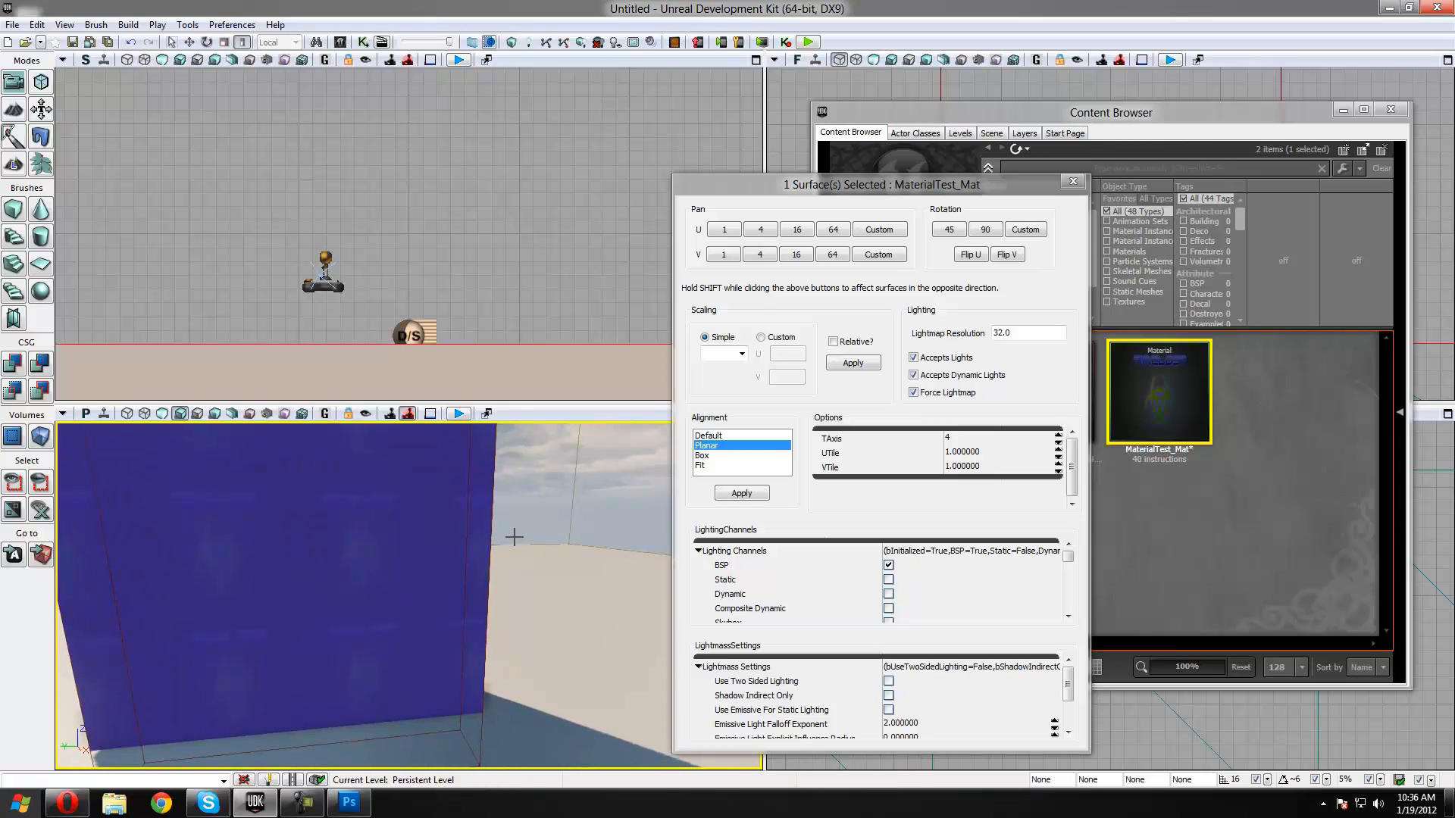
right_drag(503, 535, 477, 562)
Select the builder brush and move it sideways to the empty area directly beside the textured wall
click(507, 539)
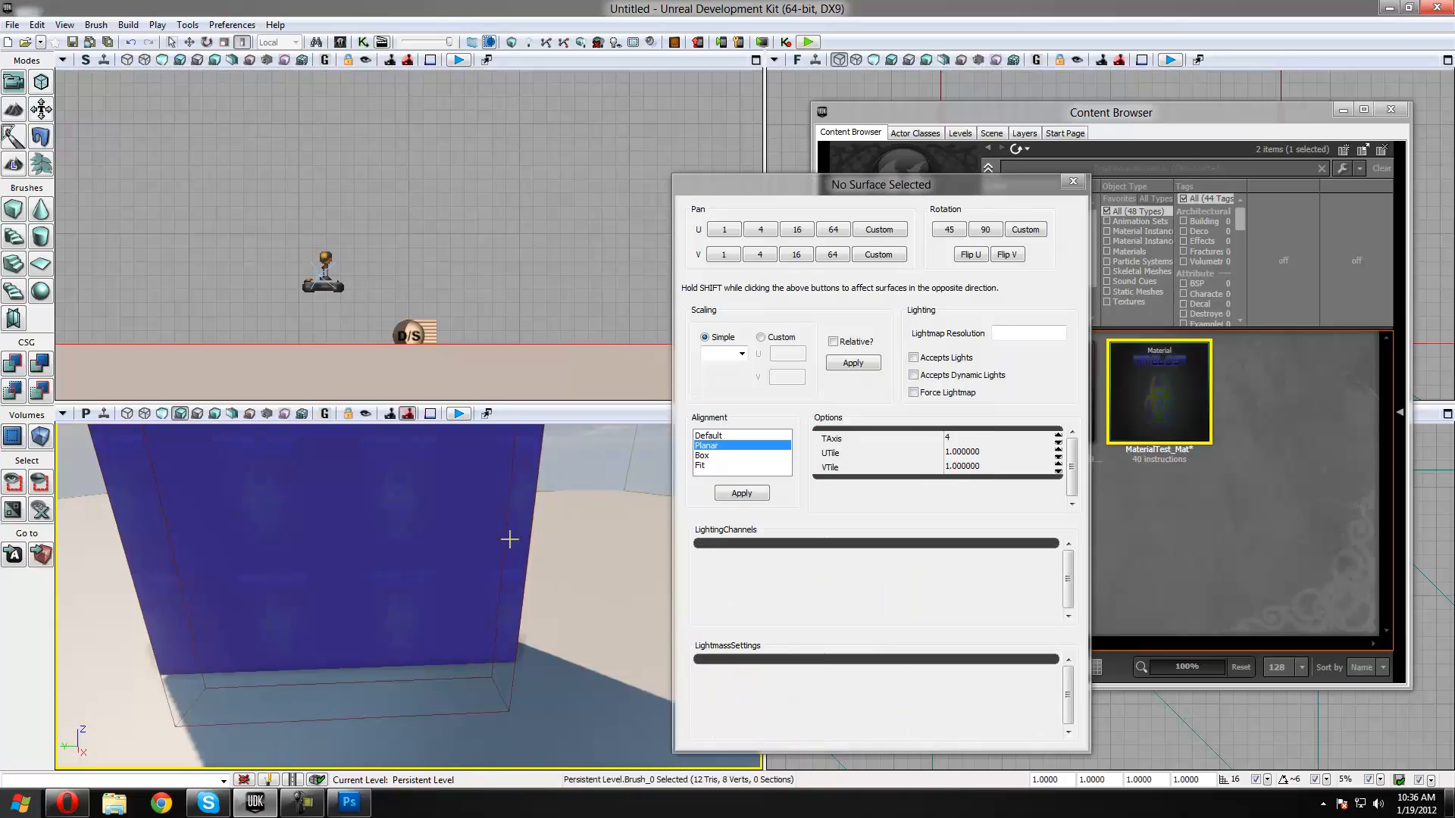
click(273, 487)
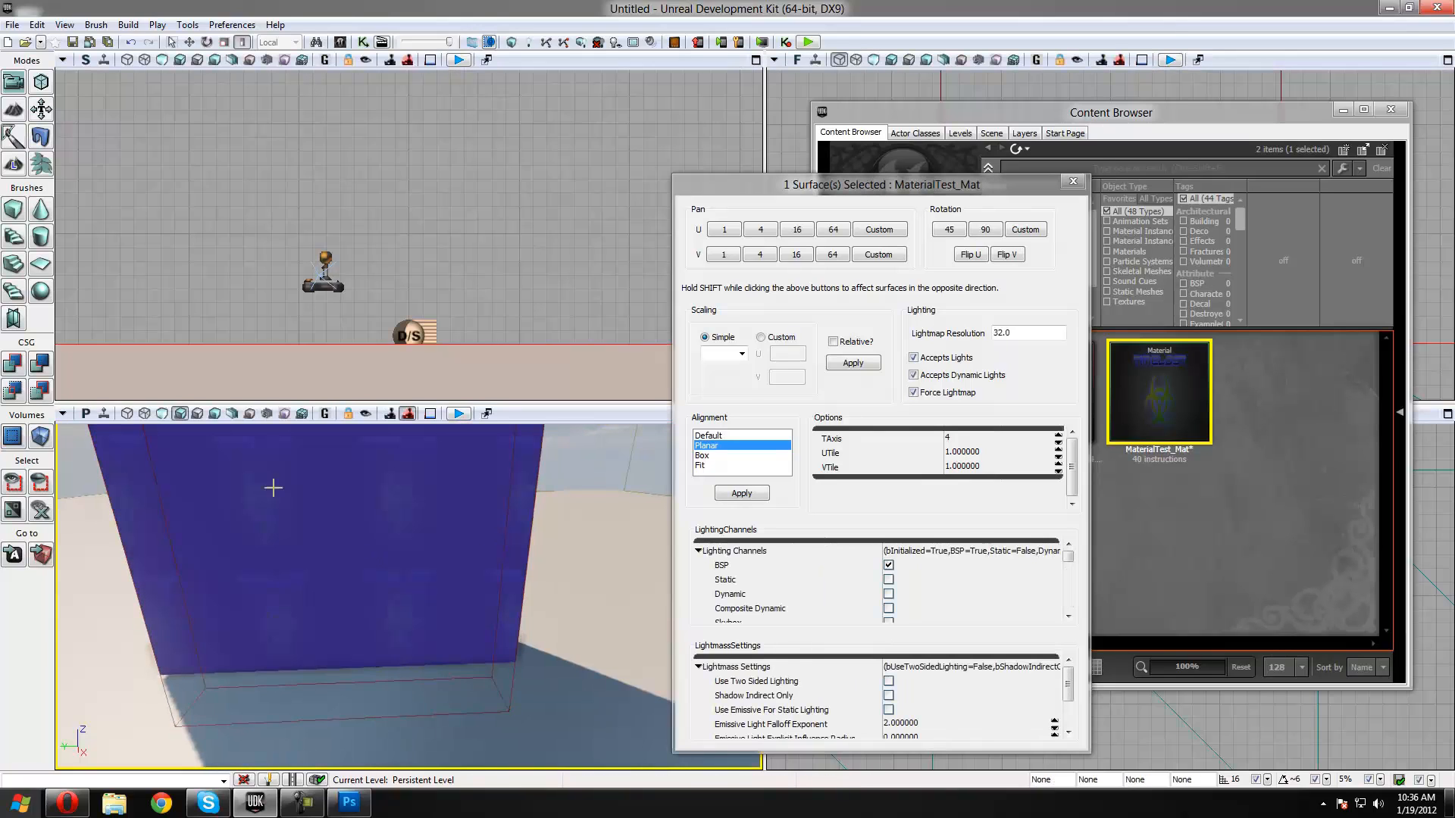
click(533, 510)
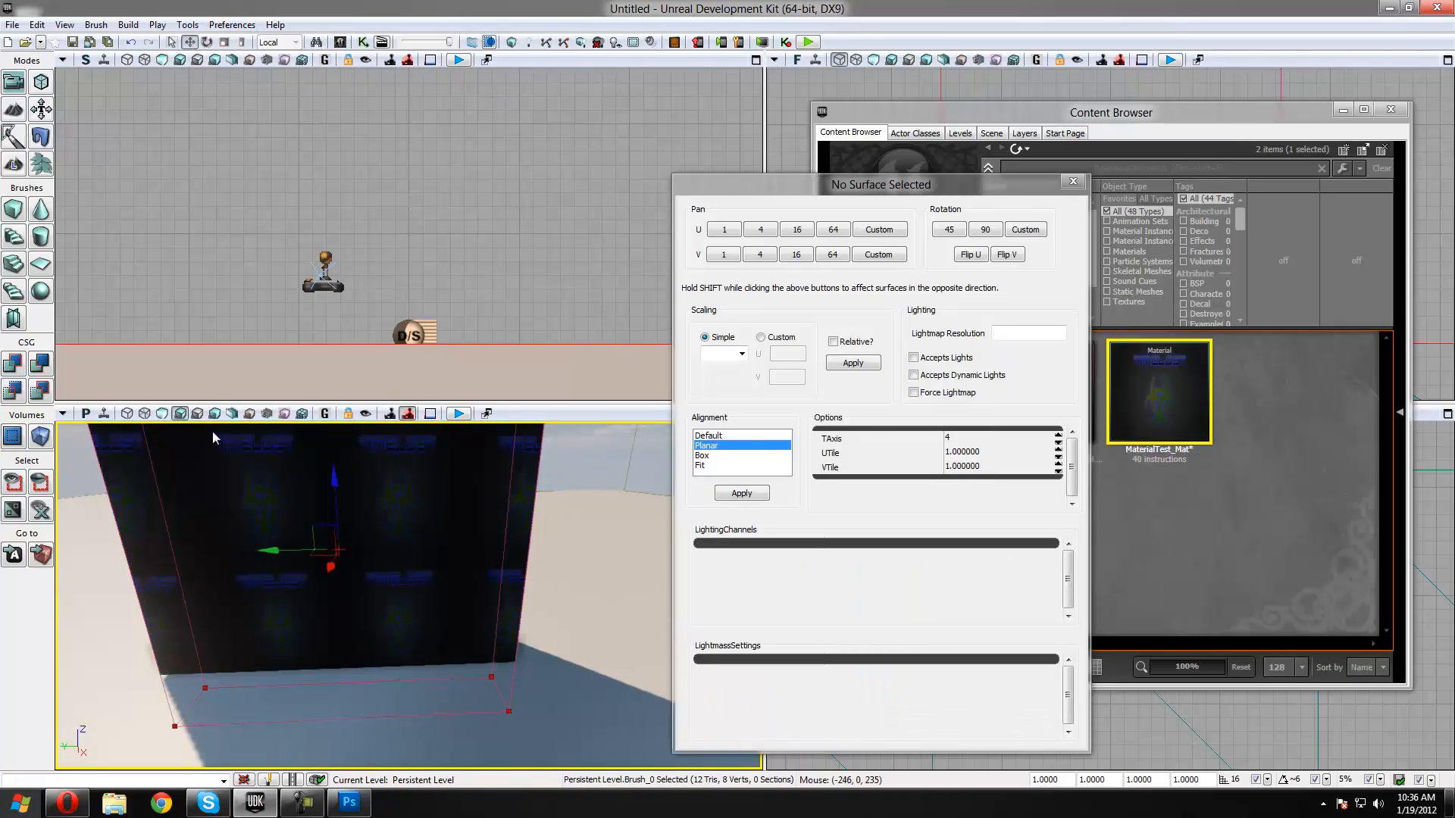
drag(263, 553, 498, 562)
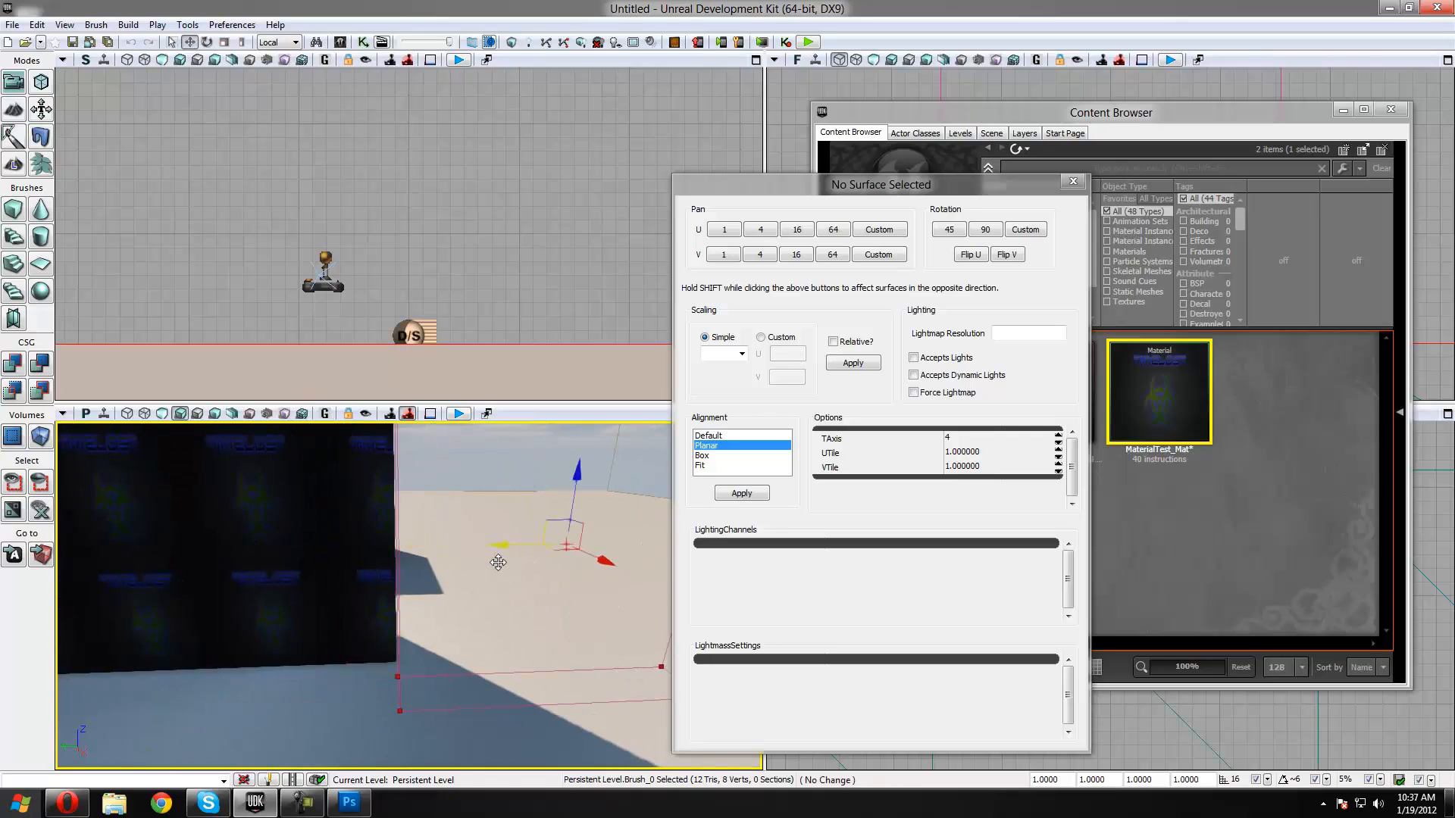
Reduce the builder brush's height to a low, wide block and add it to the level as solid geometry
click(240, 42)
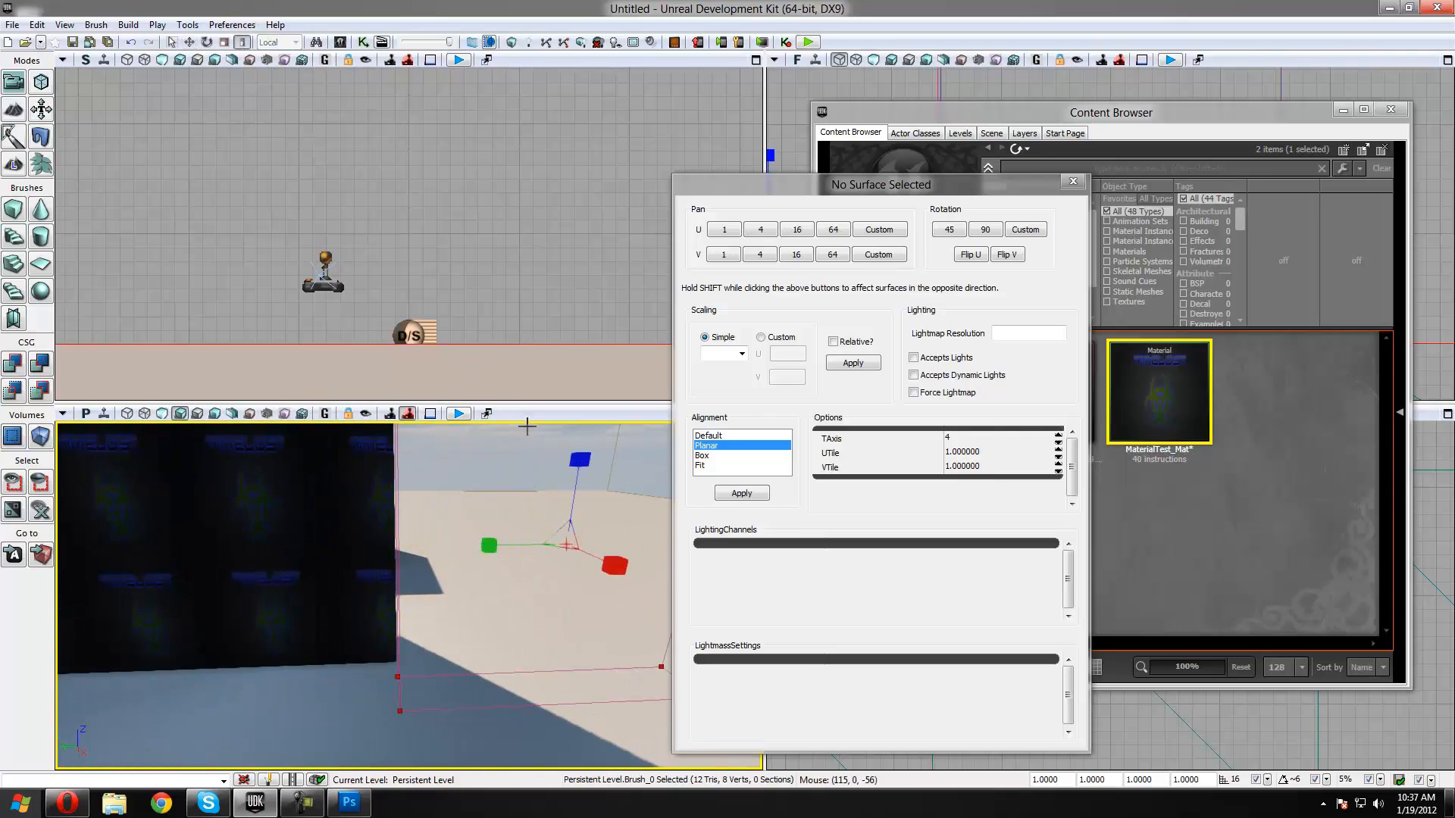
drag(579, 459, 579, 432)
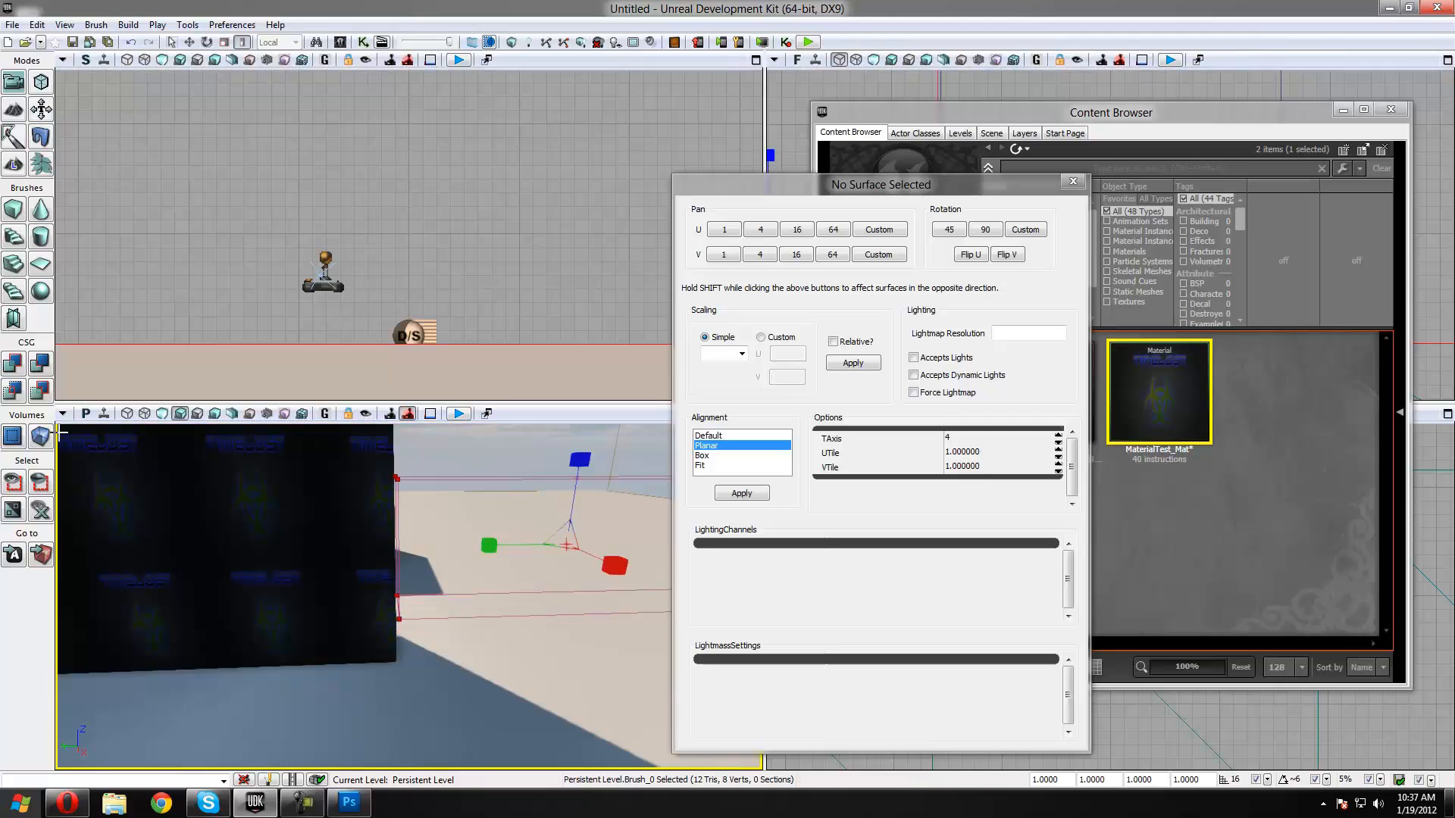
click(13, 367)
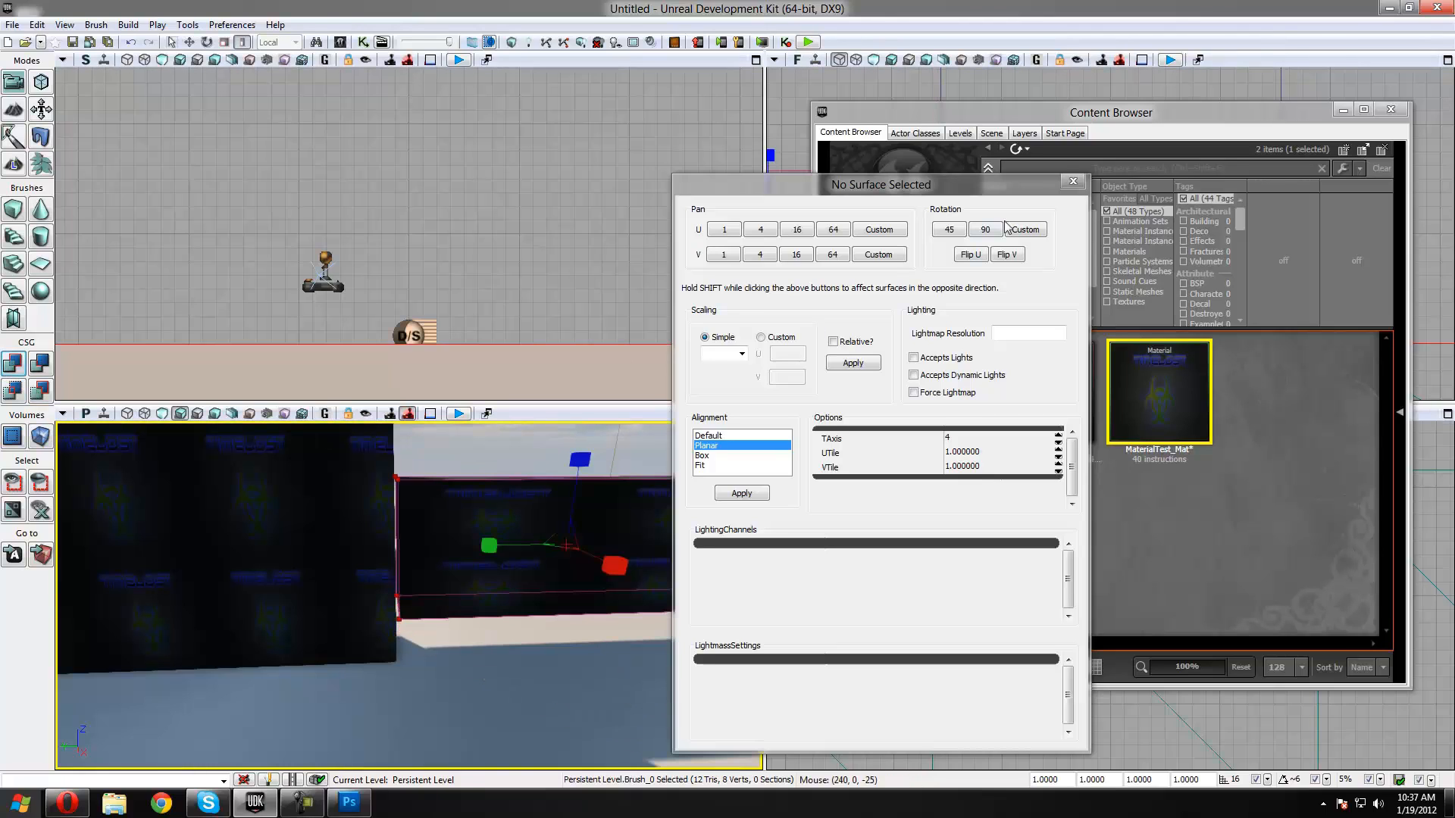
Apply the Planar alignment to the low block's front face, close the surface properties, and compare its texture with the taller wall's
drag(1059, 185, 1231, 105)
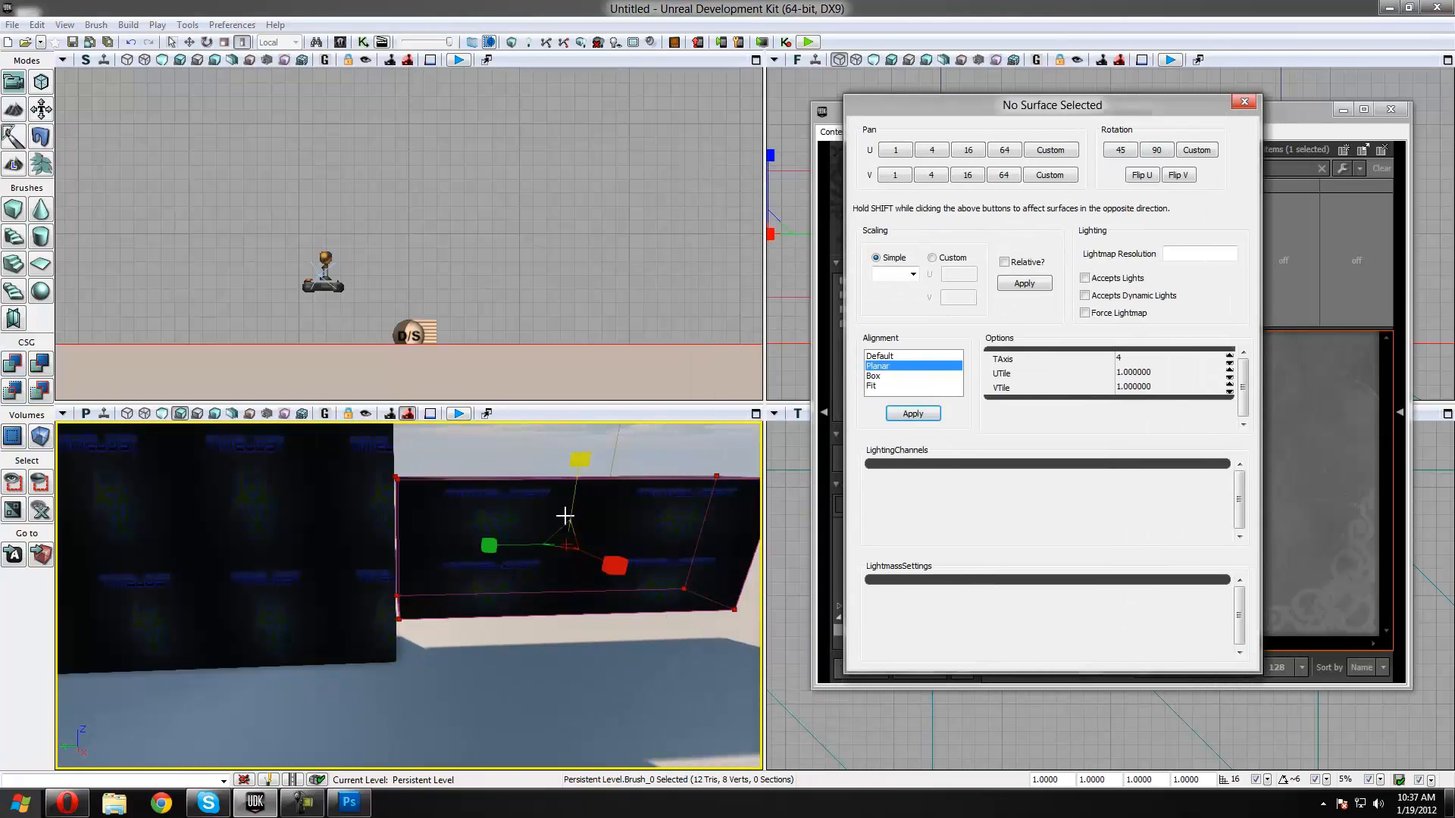
mouse_move(564, 516)
right_down()
mouse_move(564, 542)
mouse_move(493, 550)
mouse_move(449, 574)
right_up()
click(449, 574)
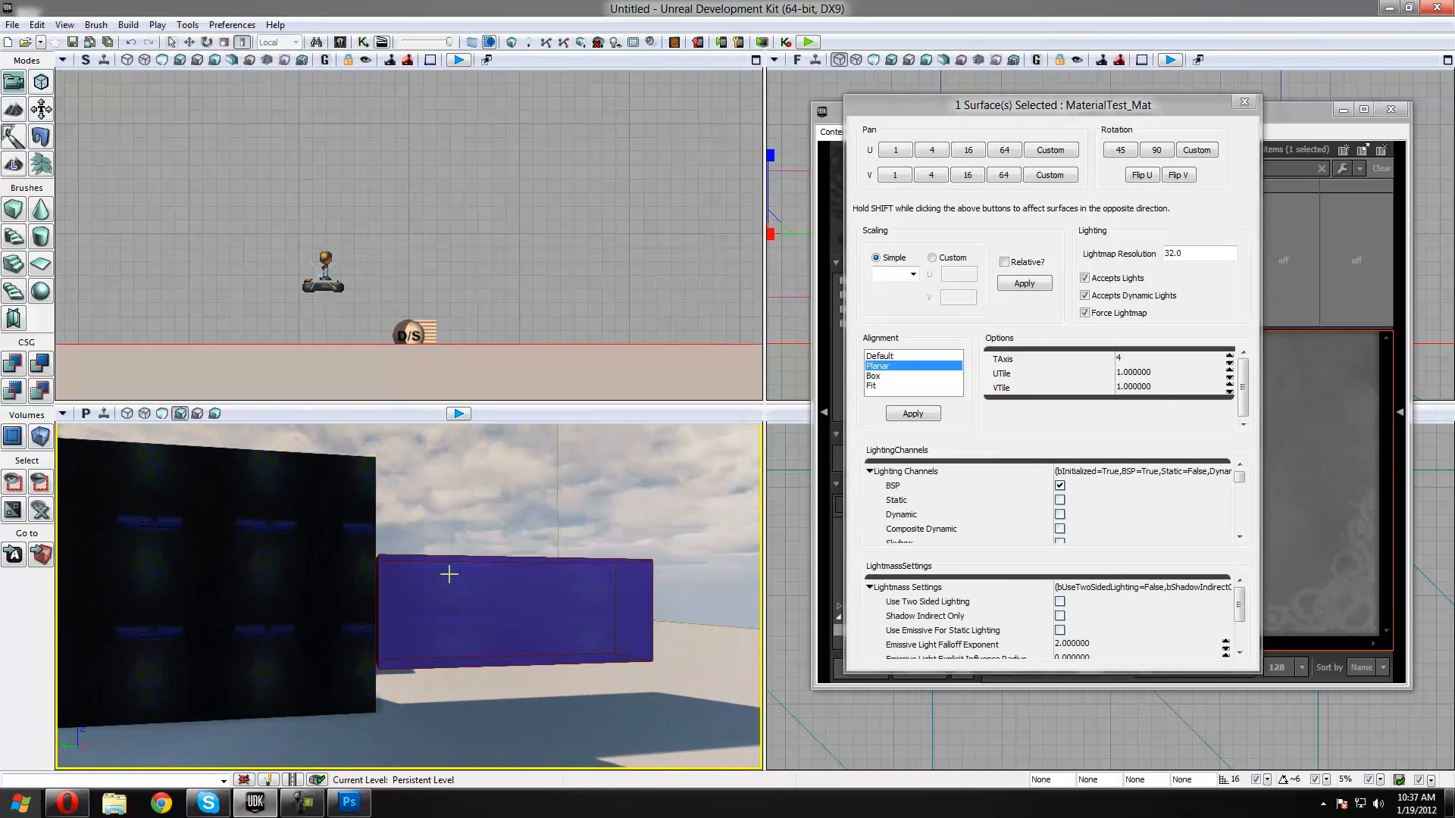
click(906, 416)
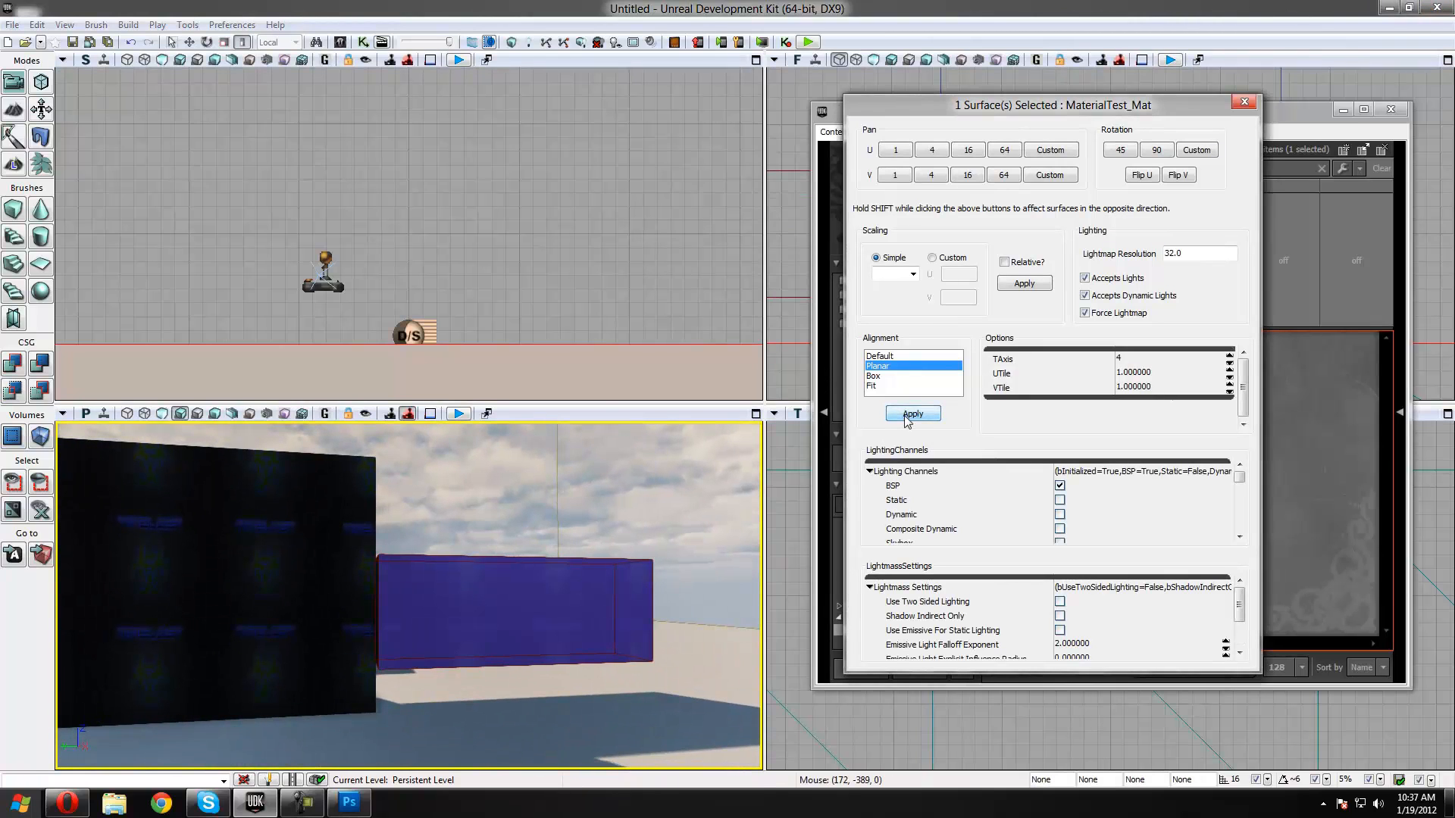
click(1244, 103)
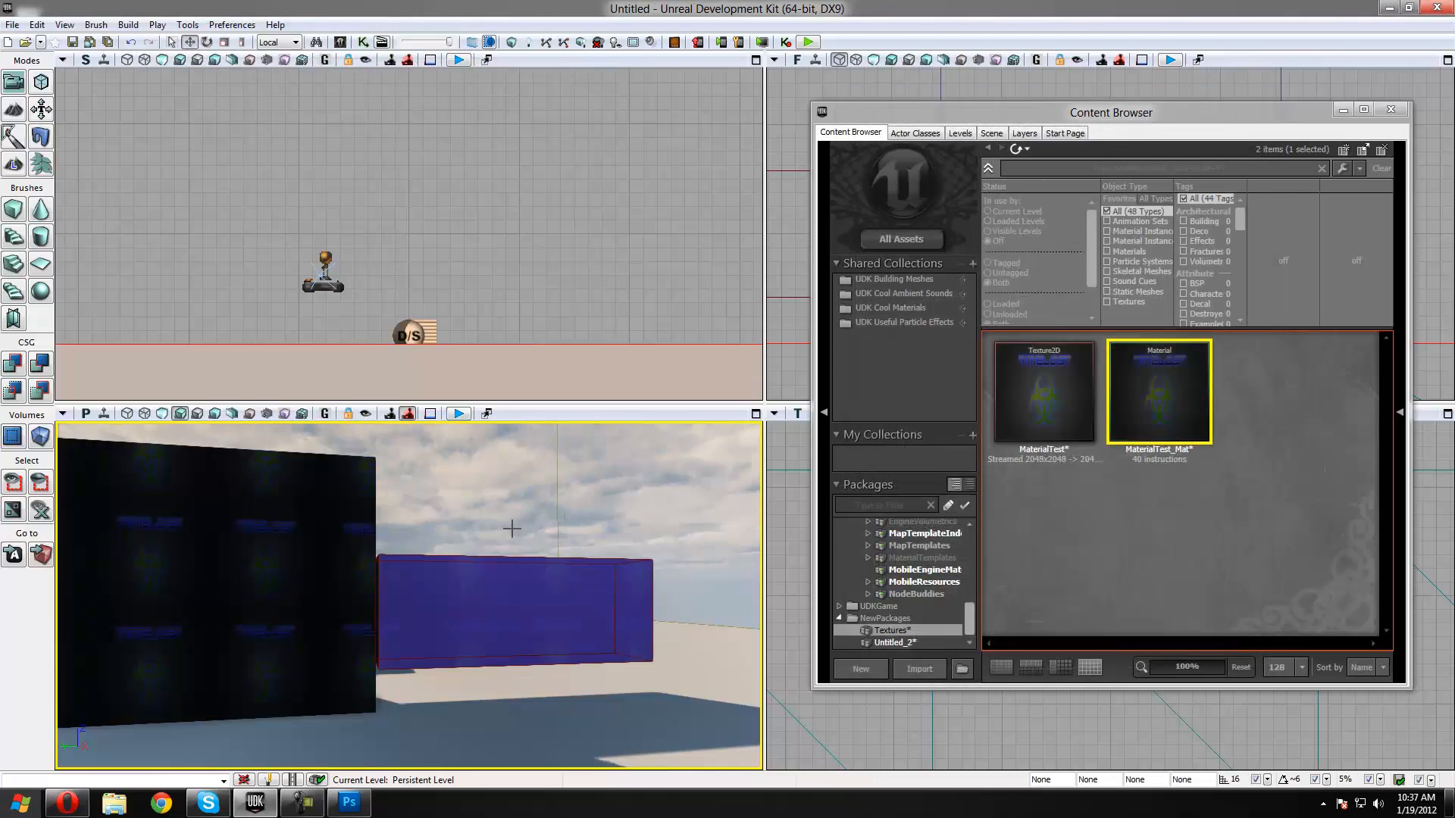
drag(516, 530, 530, 536)
drag(601, 607, 520, 567)
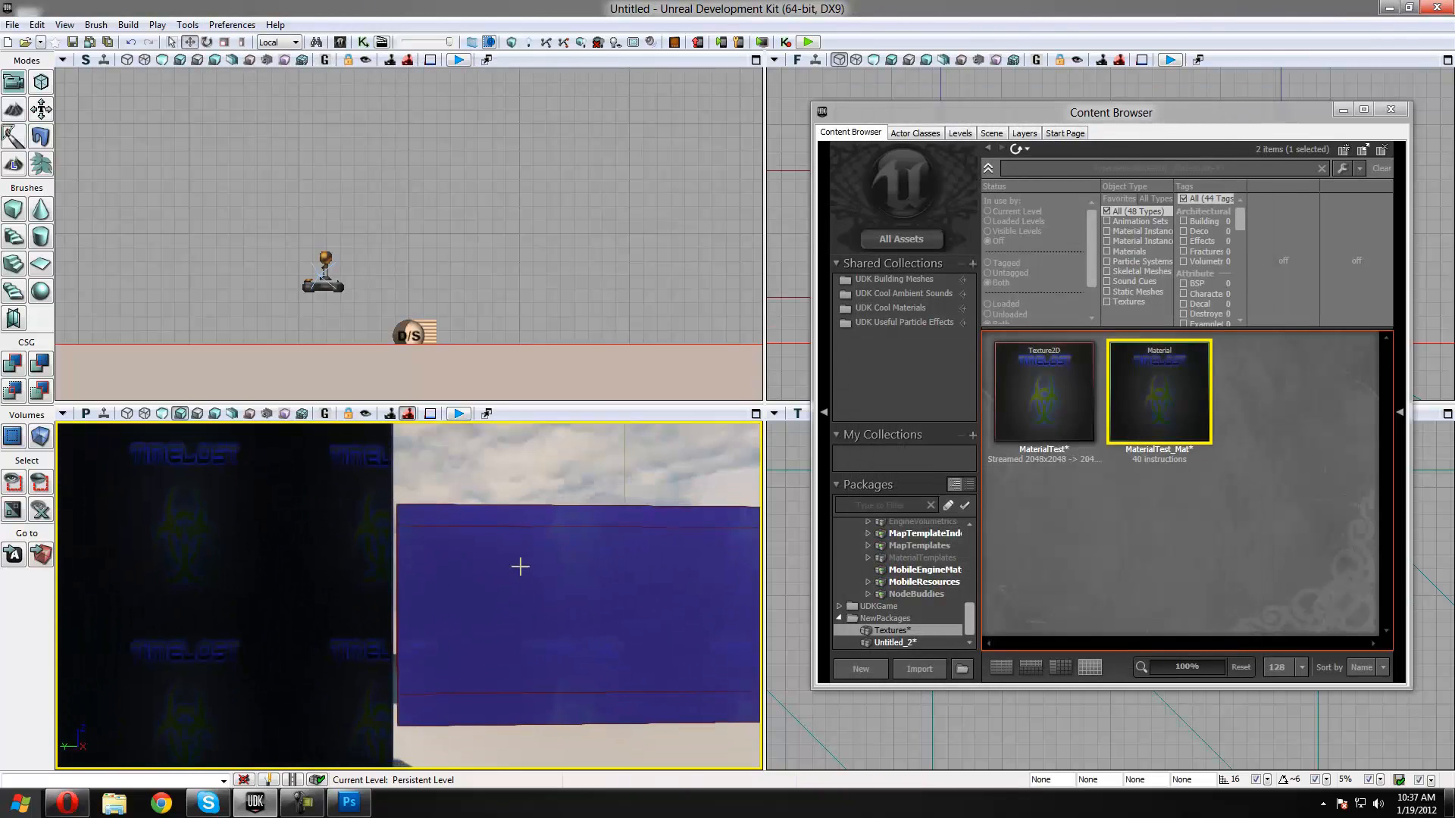
mouse_move(520, 598)
right_down()
mouse_move(534, 629)
mouse_move(522, 530)
mouse_move(282, 496)
right_up()
Select the taller wall's wide face, open its surface properties, and apply the Default alignment
click(523, 529)
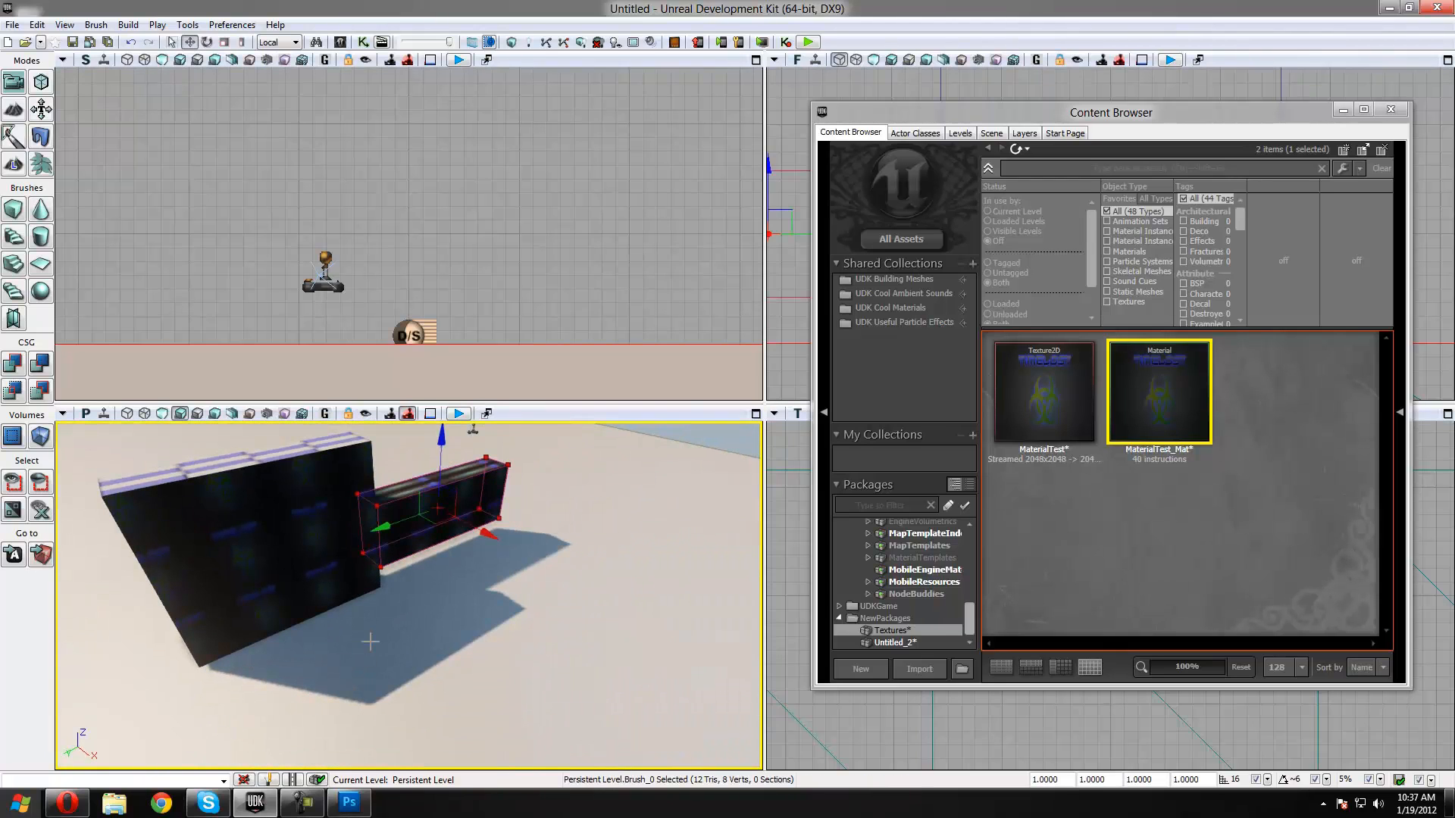
click(385, 551)
click(318, 559)
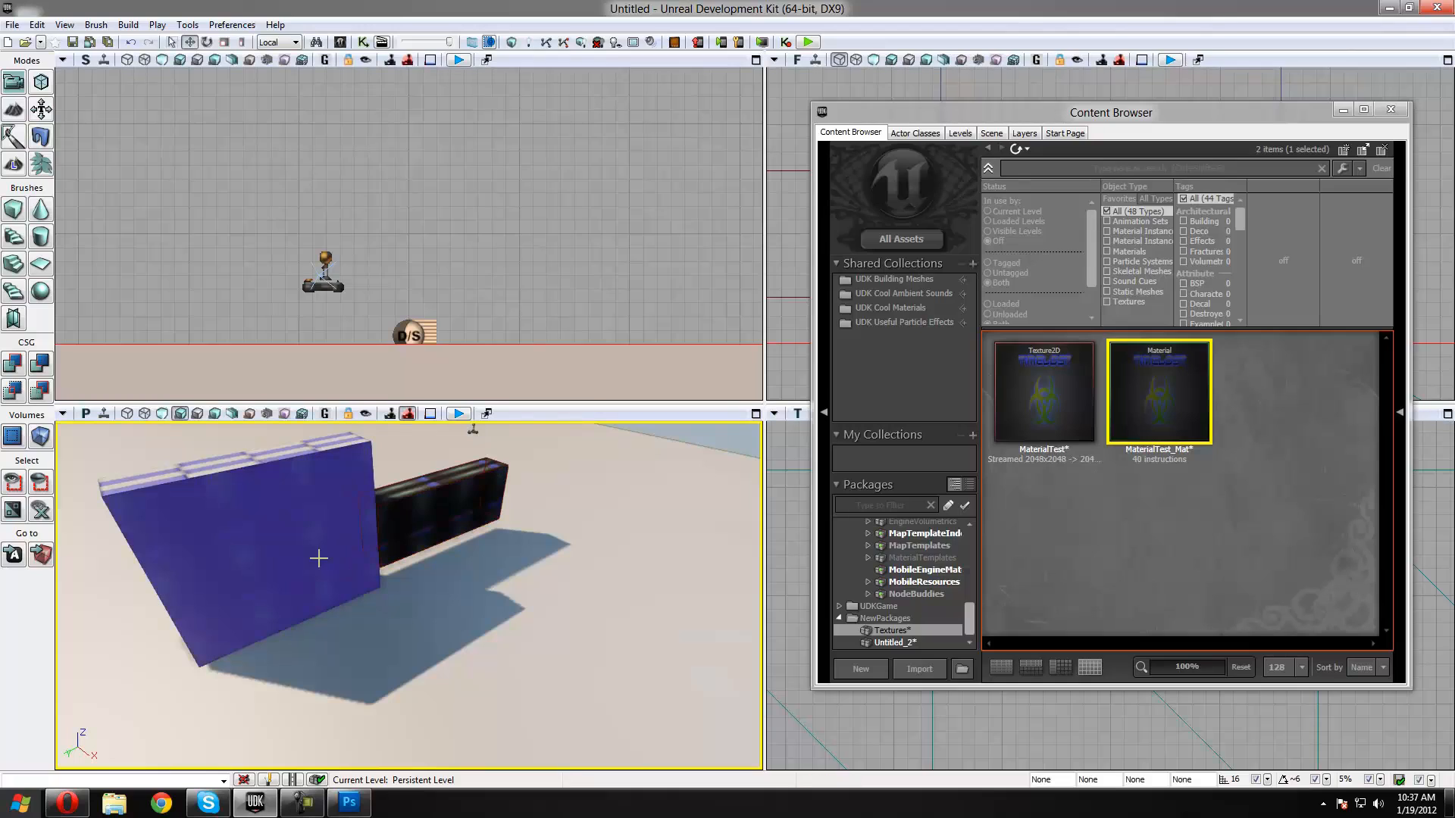
key(F5)
click(890, 408)
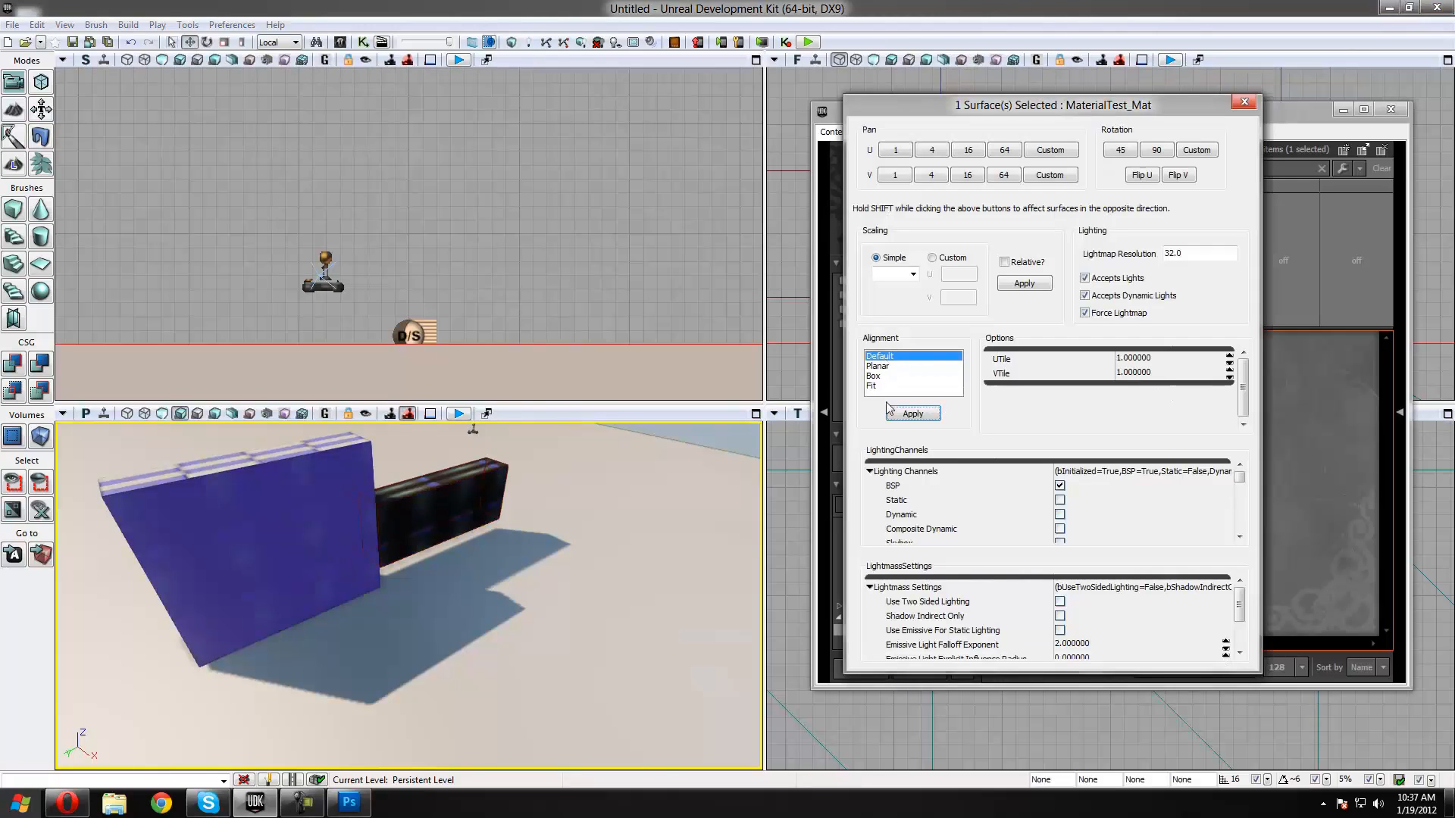
right_drag(661, 586, 583, 550)
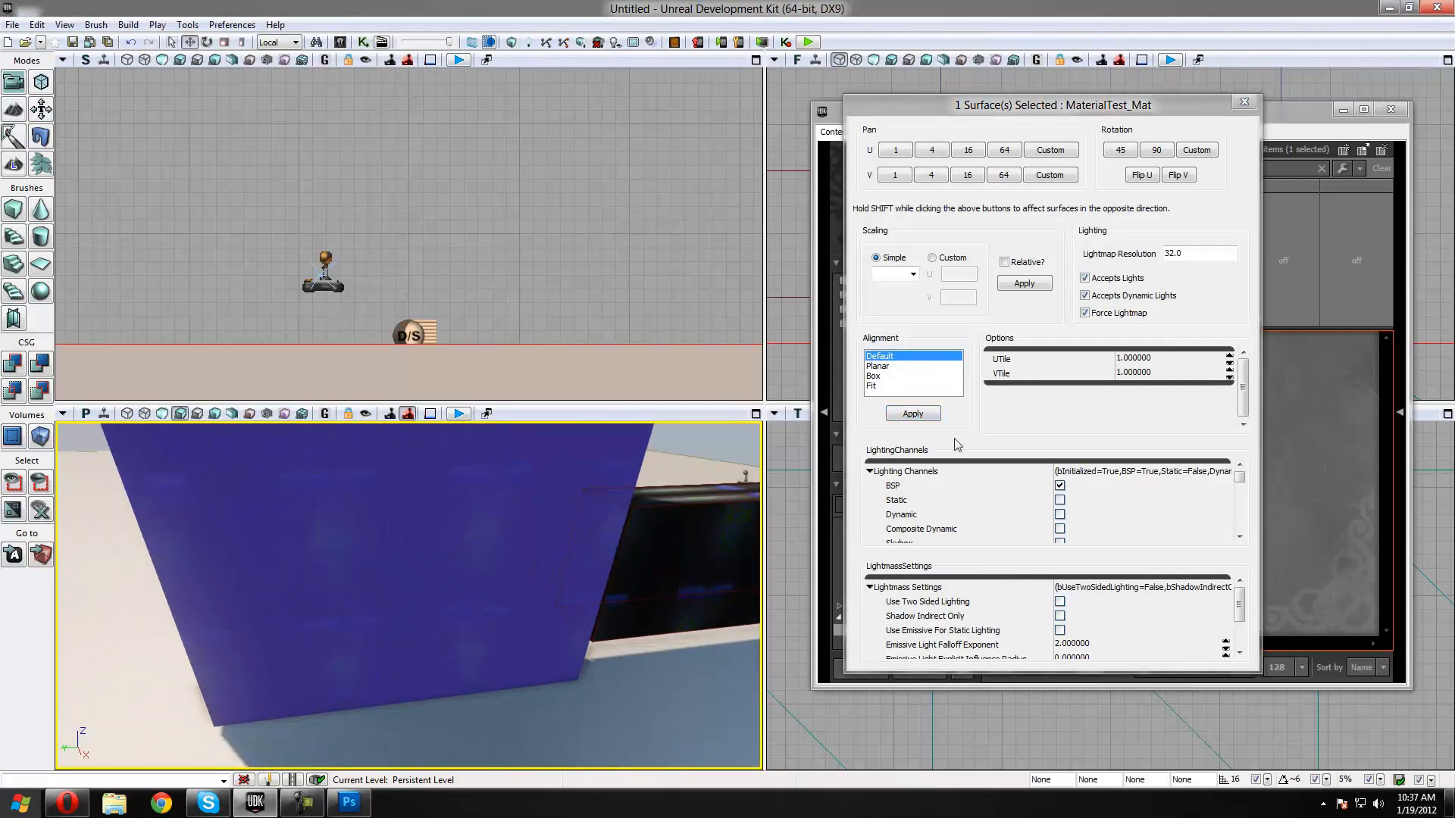
click(931, 418)
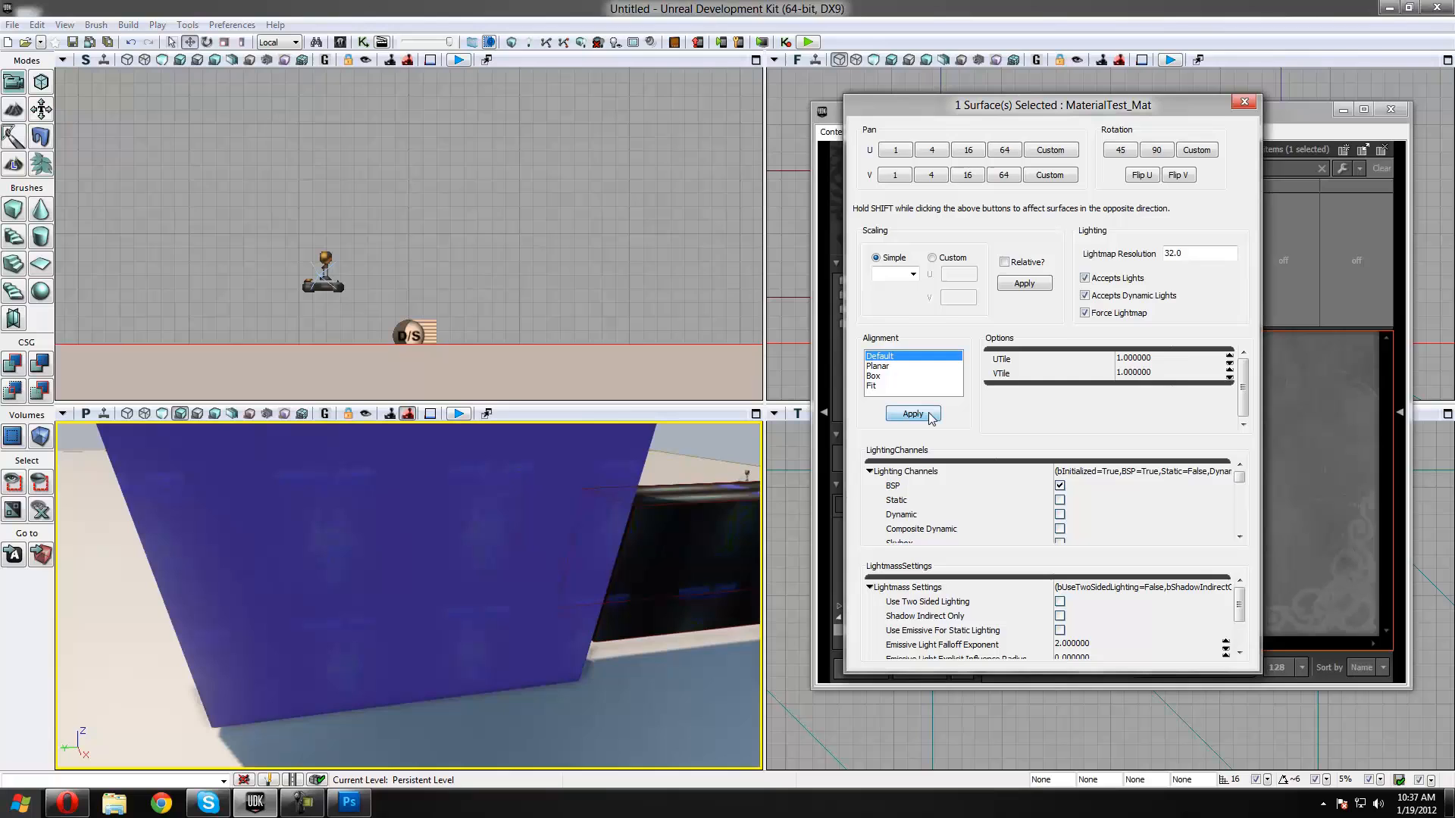
Close the surface properties and the Content Browser, and inspect the textures on the wall and low block near and far
click(1243, 104)
click(1390, 110)
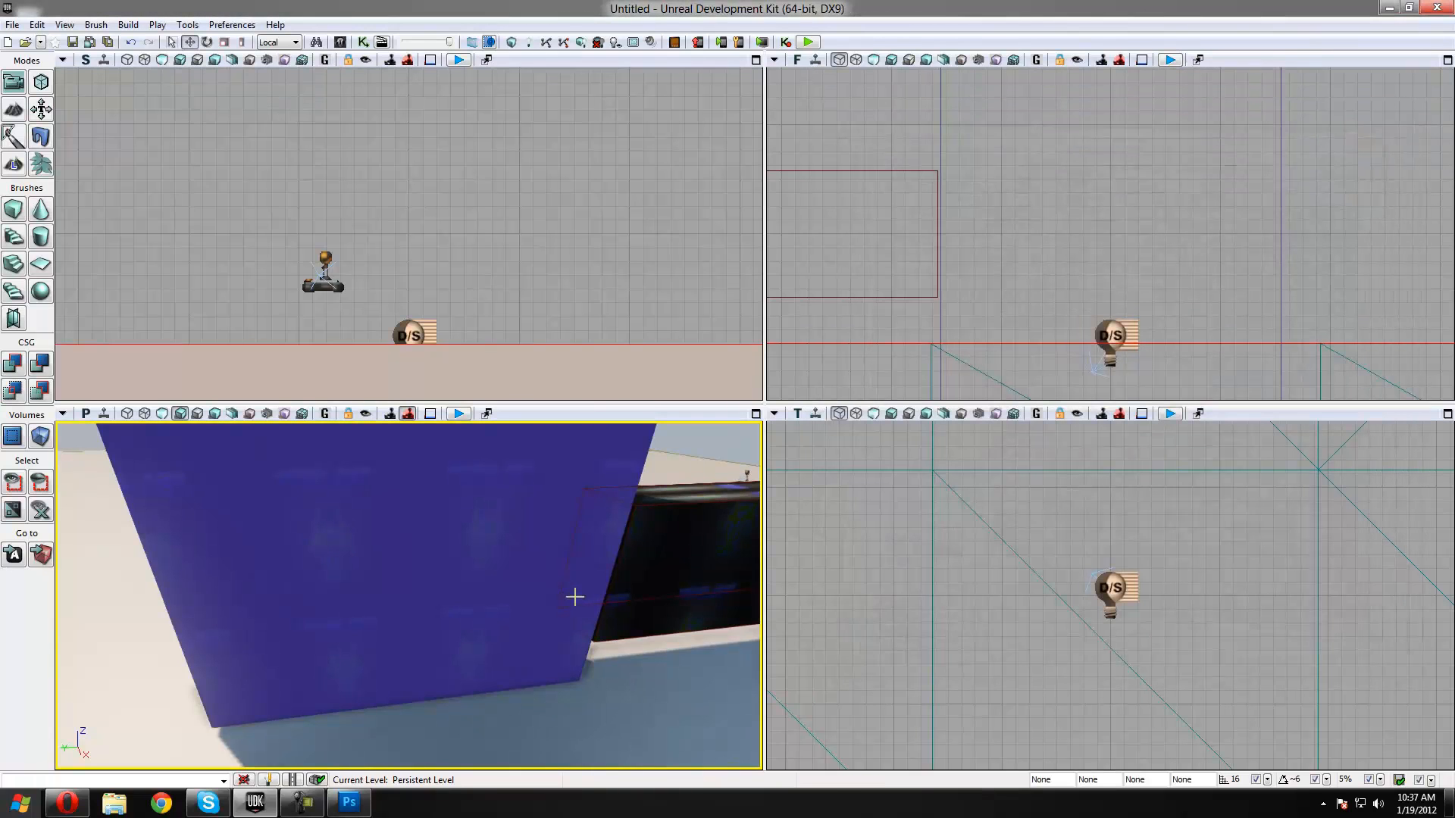
mouse_move(574, 597)
right_down()
mouse_move(516, 605)
mouse_move(546, 610)
mouse_move(504, 642)
mouse_move(606, 644)
mouse_move(559, 639)
mouse_move(567, 544)
mouse_move(409, 557)
mouse_move(91, 486)
mouse_move(115, 602)
mouse_move(697, 599)
mouse_move(575, 599)
right_up()
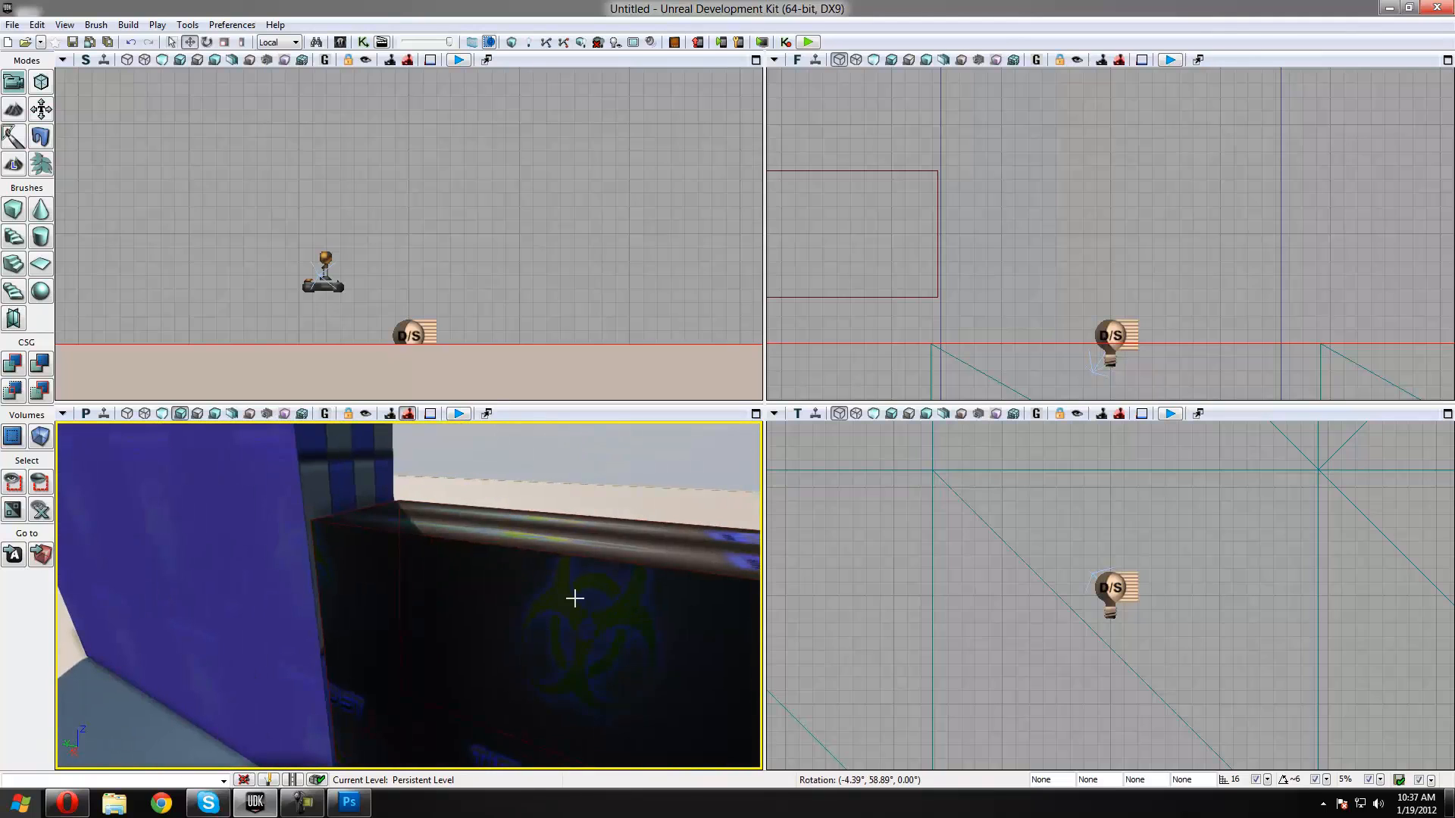
right_drag(420, 606, 471, 593)
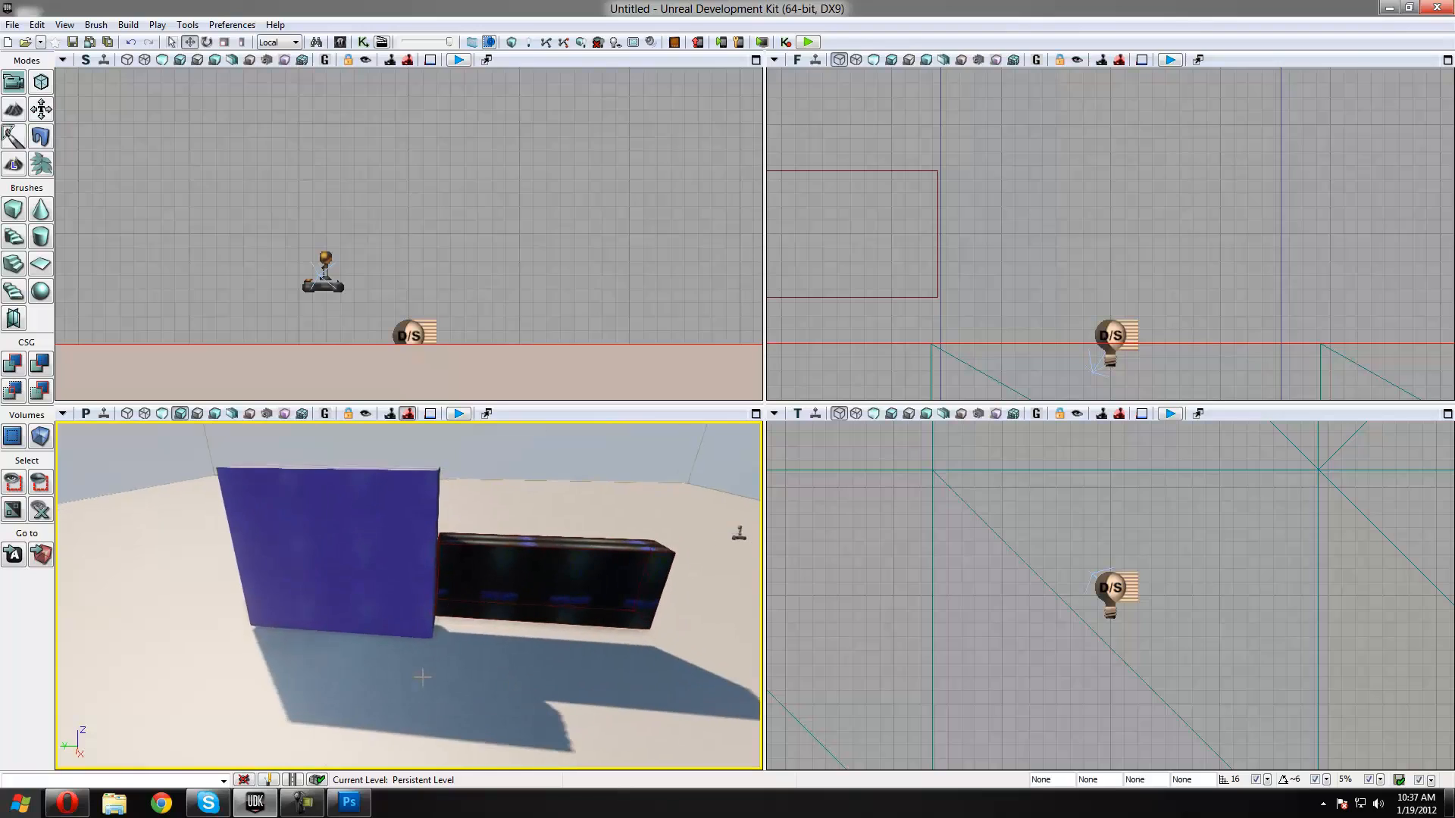